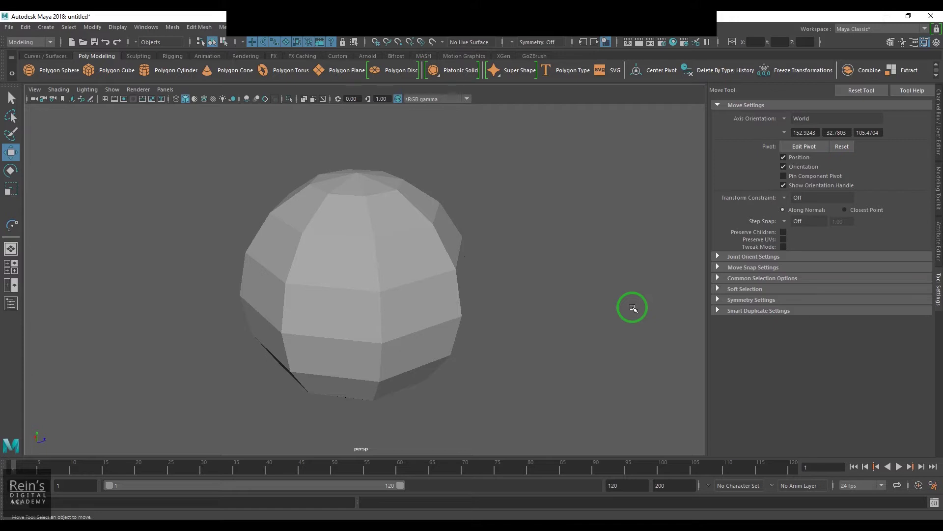
Select pSphere1 and tumble the camera around it to view its top and sides
click(380, 274)
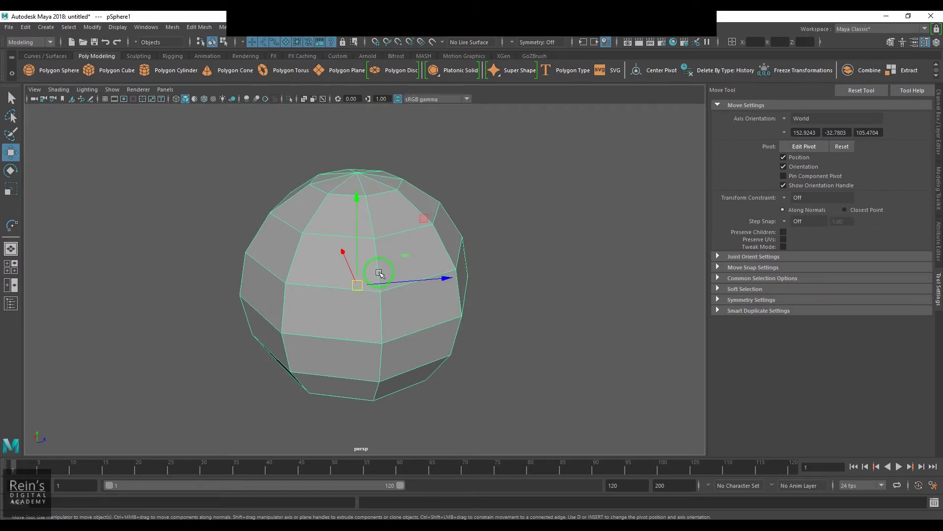
alt+drag(389, 342, 406, 321)
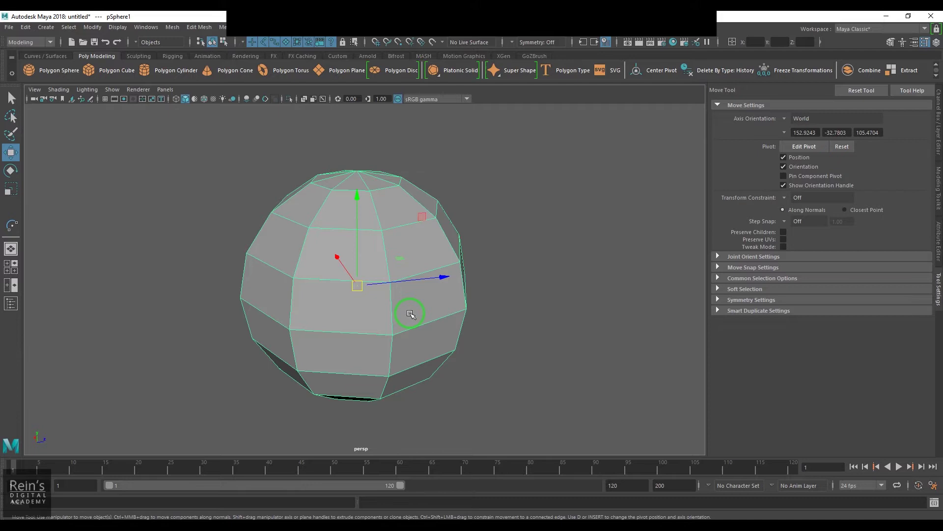
alt+drag(433, 315, 478, 305)
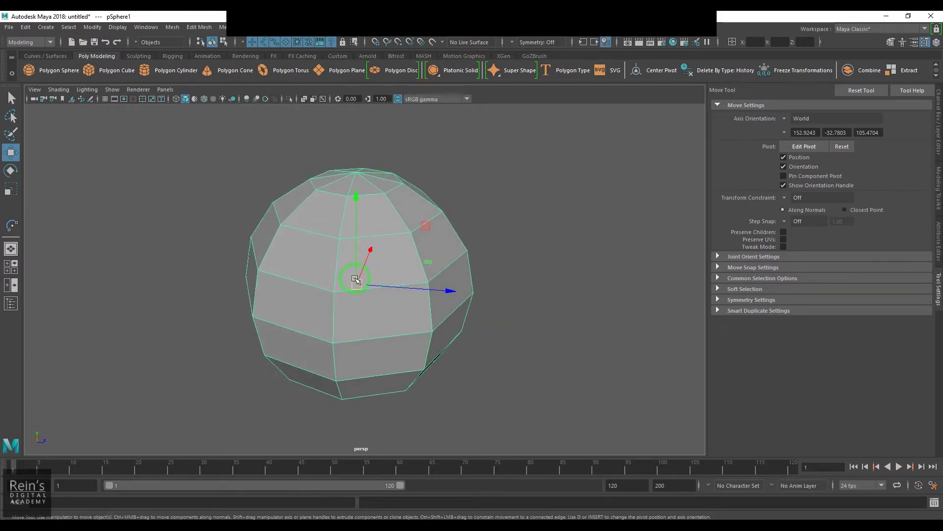
alt+drag(382, 316, 356, 271)
alt+drag(343, 335, 526, 320)
key(d)
key(d)
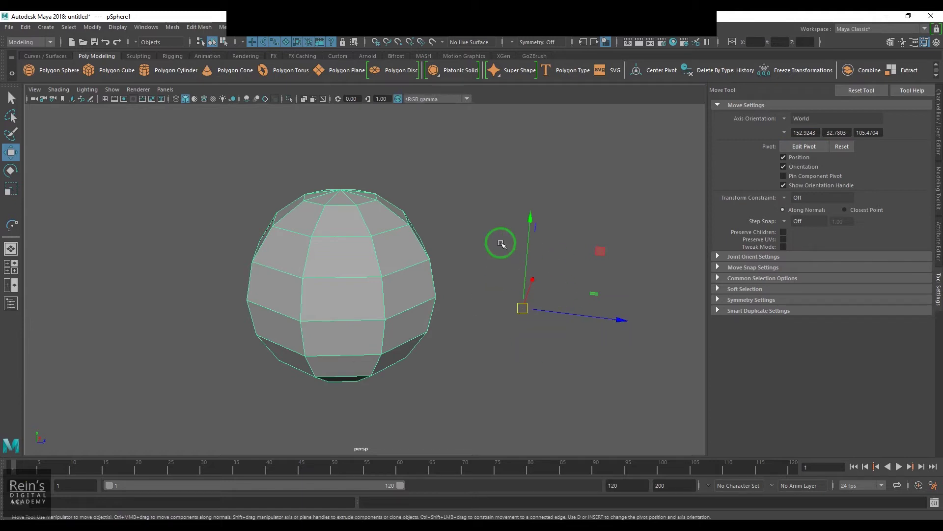
Trial-rotate the sphere around its offset pivot, then undo the rotation
key(e)
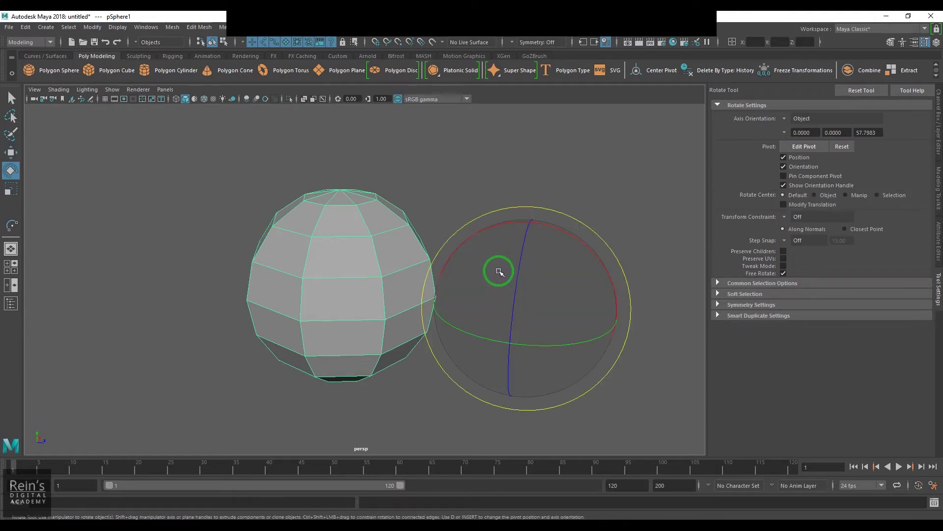
drag(480, 232, 479, 303)
key(ctrl+z)
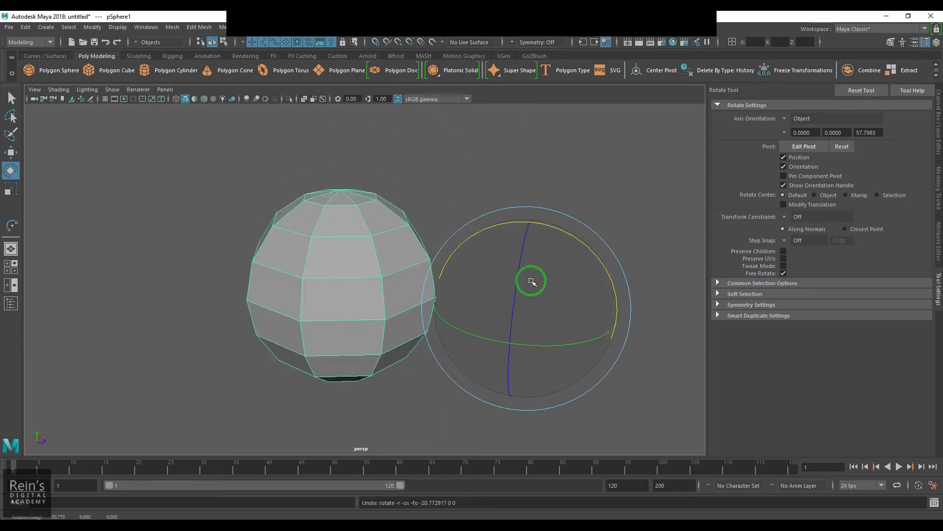
Reset the pivot to the sphere's centre, test and undo a rotation, and hide Tool Settings
click(842, 147)
drag(396, 228, 396, 253)
key(ctrl+z)
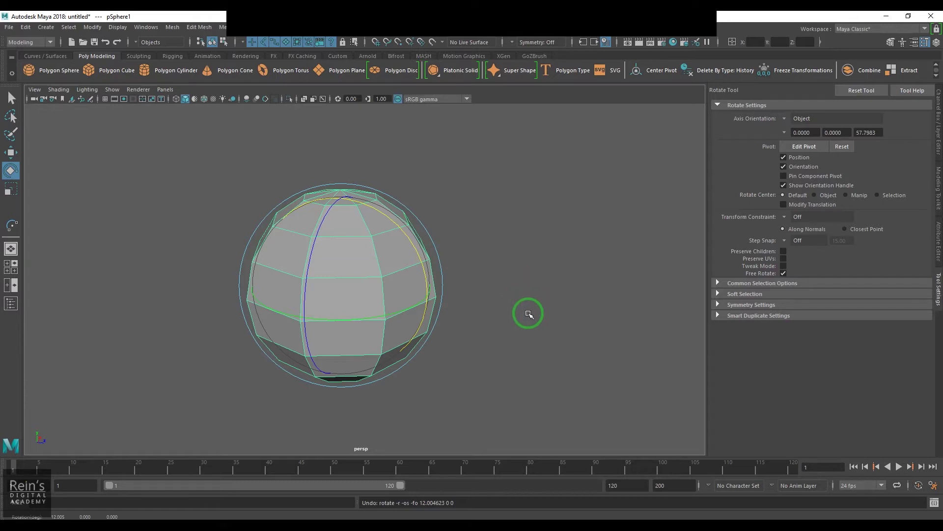
scroll(530, 315, up, 2)
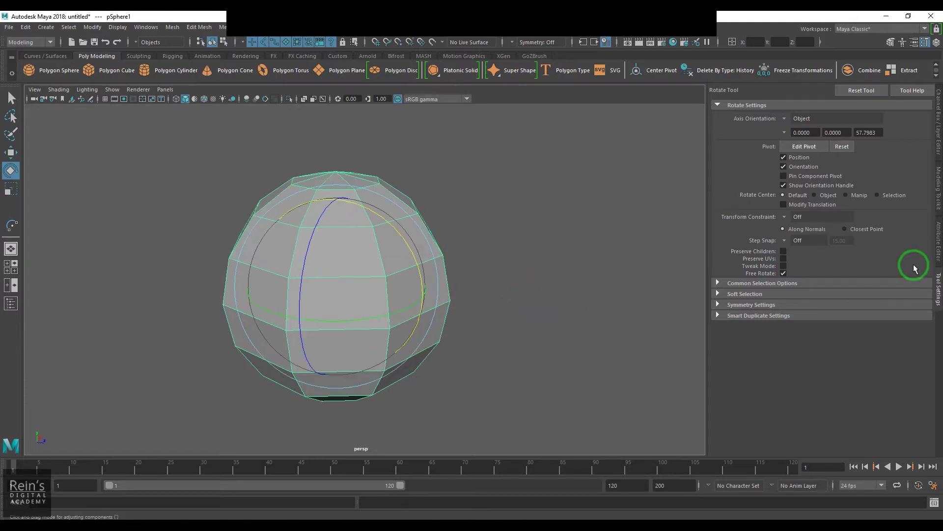
click(940, 299)
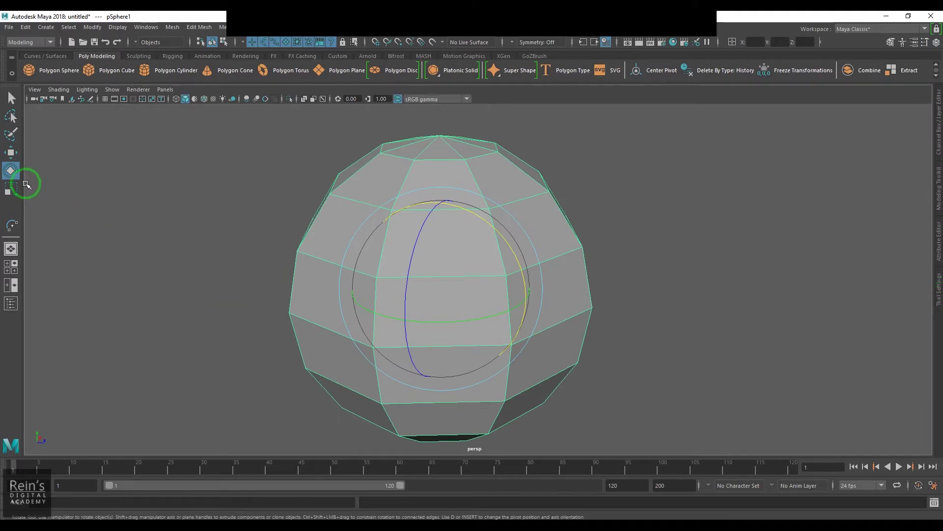
Activate the Move tool, open its Tool Settings and turn on Edit Pivot
click(12, 153)
click(11, 153)
key(e)
click(11, 153)
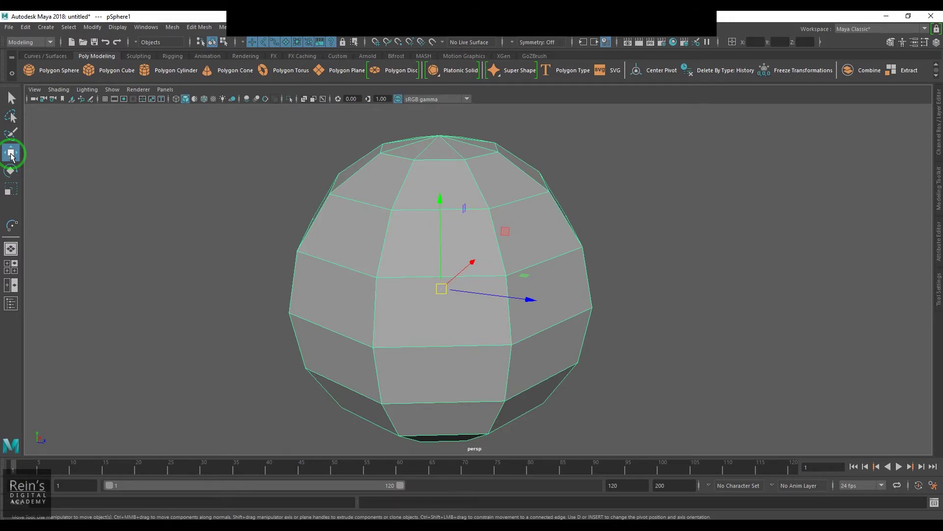
double_click(11, 153)
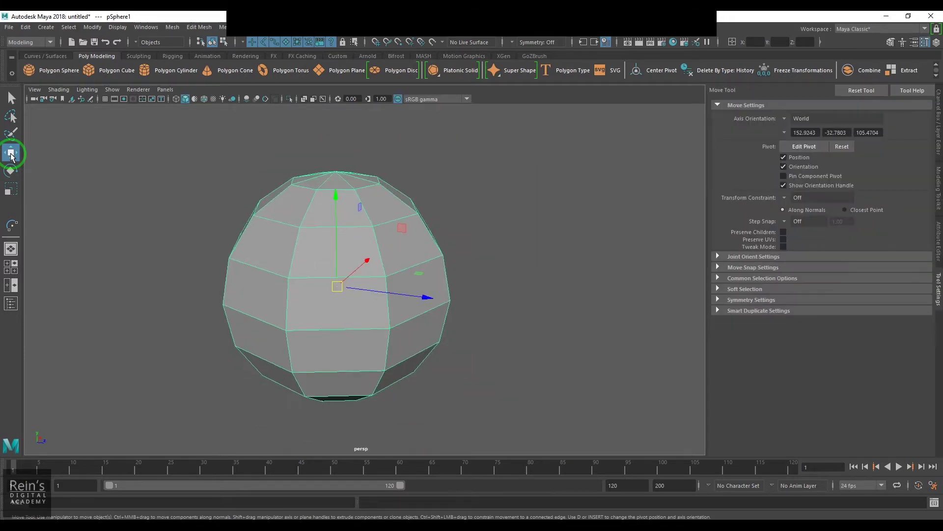
click(811, 149)
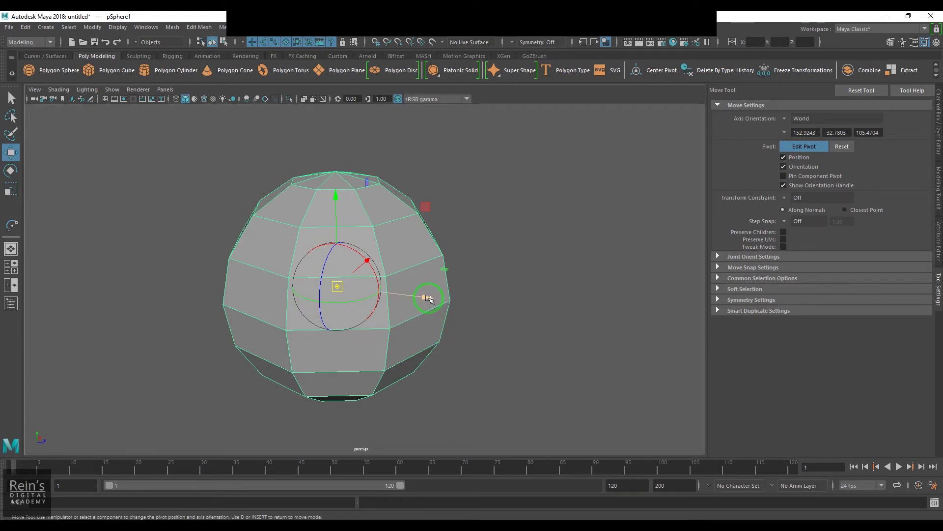
Drag the pivot right of and above the sphere, tilting its axes to Custom 45.0359, 21.2084, 38.3689
drag(428, 298, 661, 339)
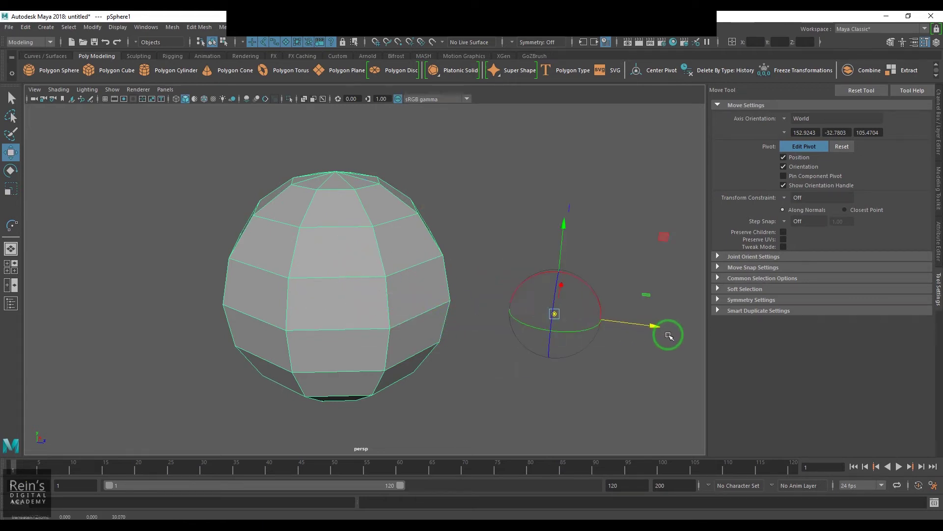
alt+drag(608, 370, 557, 357)
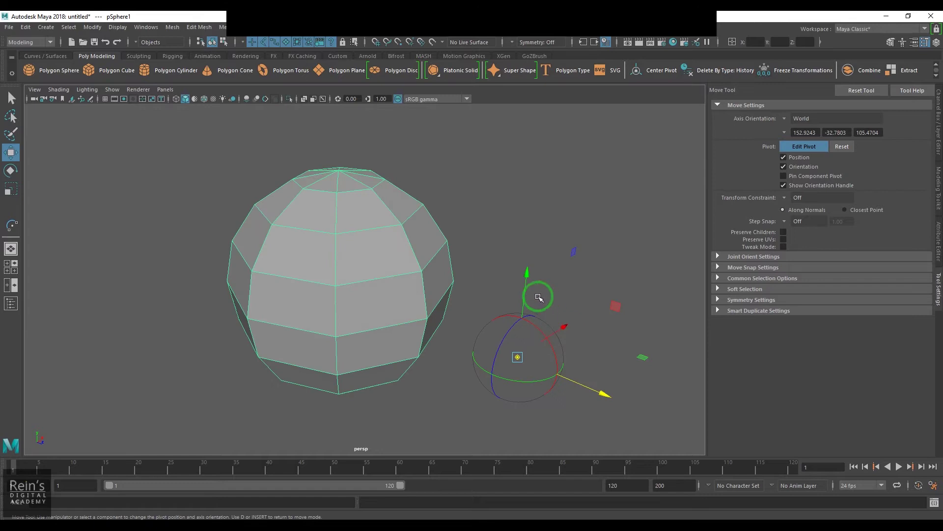
drag(526, 283, 527, 245)
drag(567, 295, 598, 281)
alt+drag(561, 354, 533, 356)
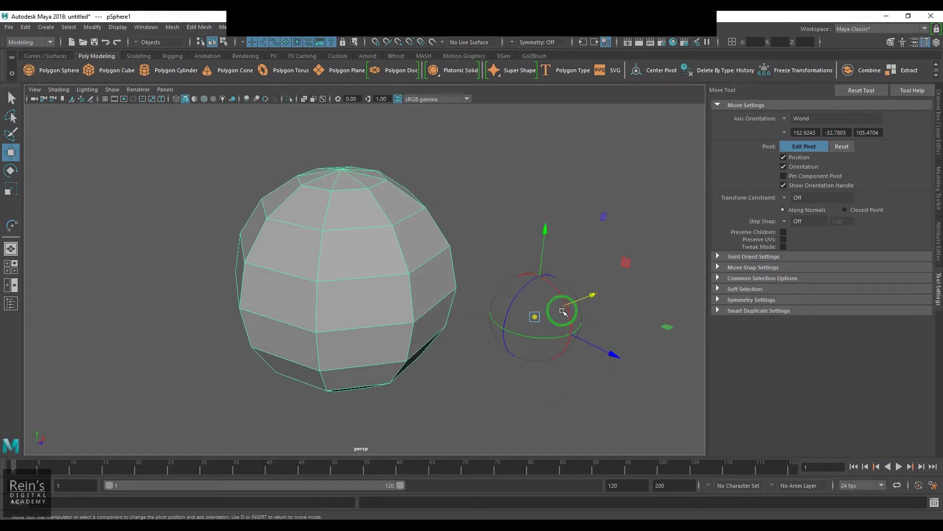
drag(563, 295, 494, 334)
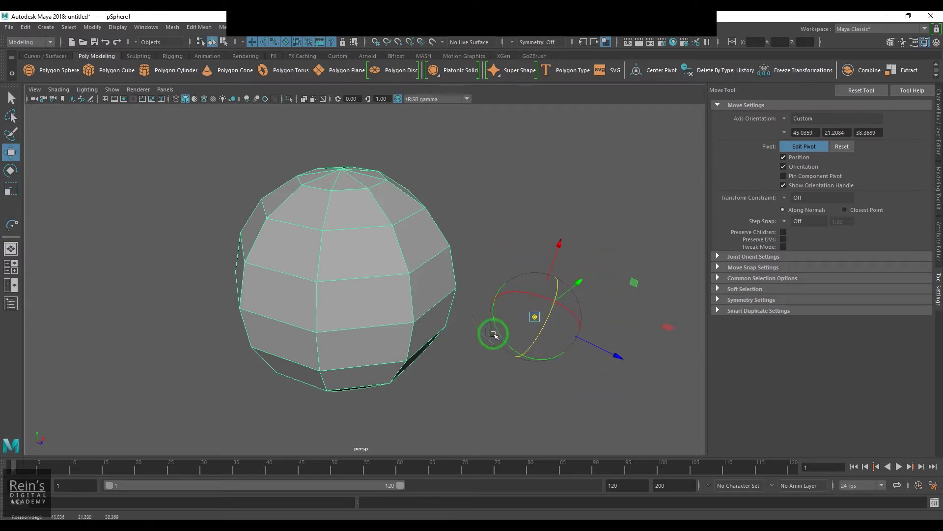
Turn off Edit Pivot and free-rotate the sphere around the offset pivot
click(811, 150)
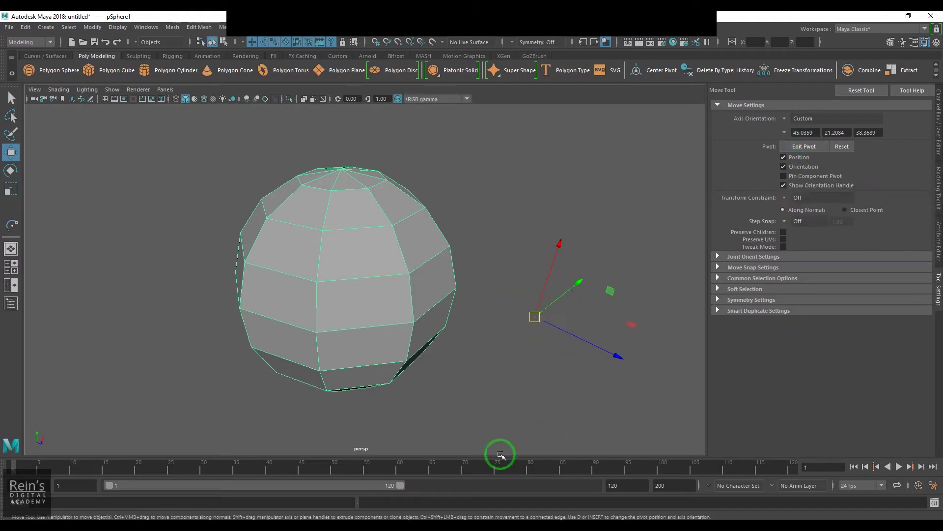
scroll(493, 401, down, 5)
alt+drag(489, 372, 504, 369)
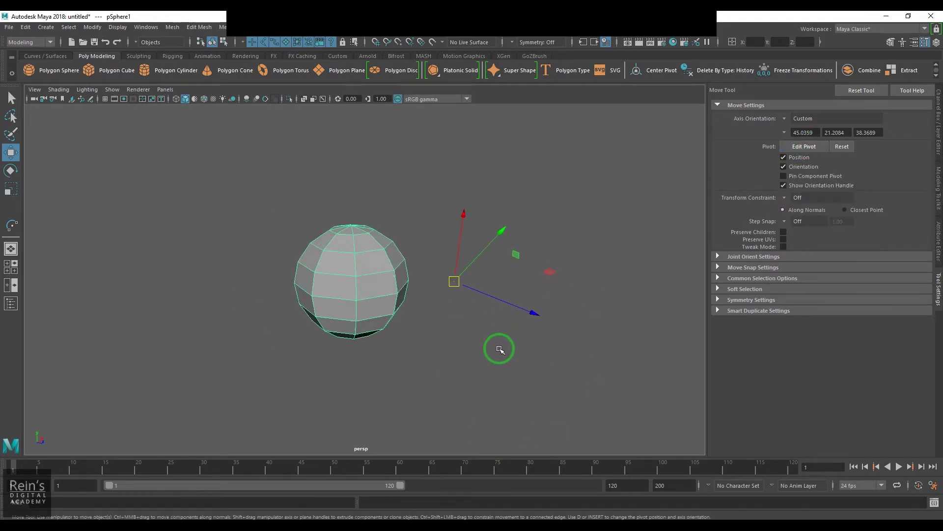
key(e)
drag(478, 260, 563, 307)
Reset the pivot to the sphere's centre and toggle pivot editing with D
click(844, 147)
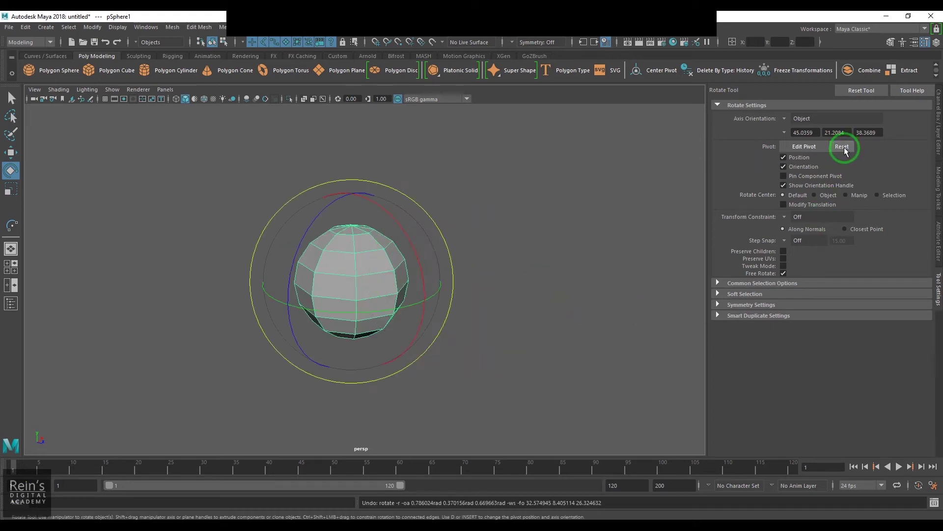
alt+right_drag(460, 363, 521, 368)
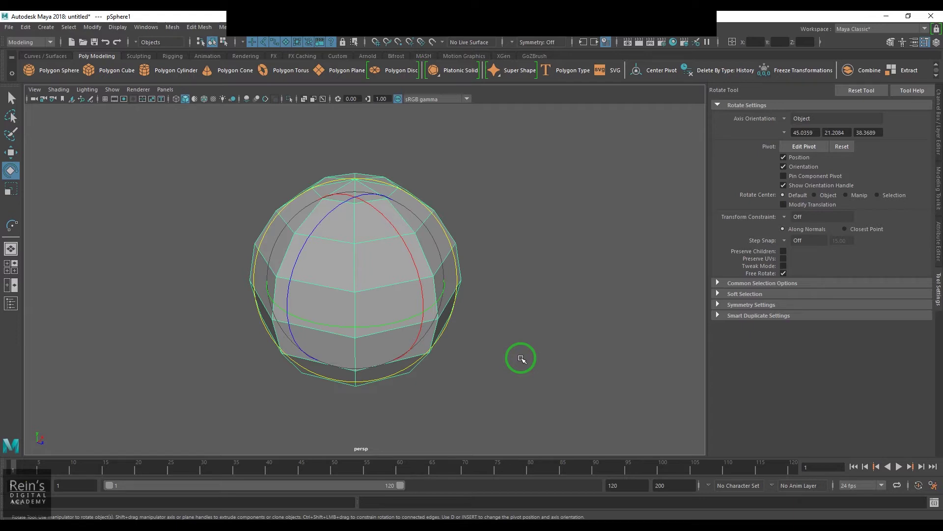
key(d)
key(d)
key(d)
key(d)
key(d)
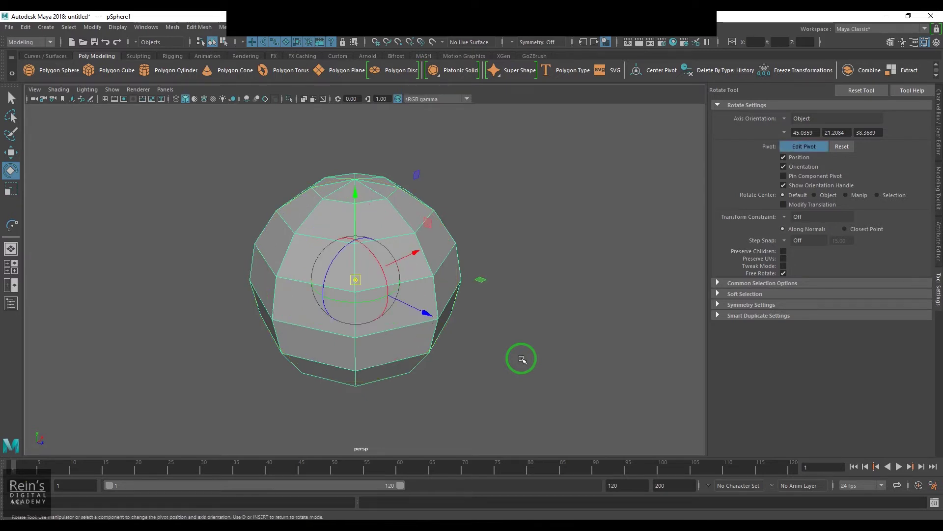
key(d)
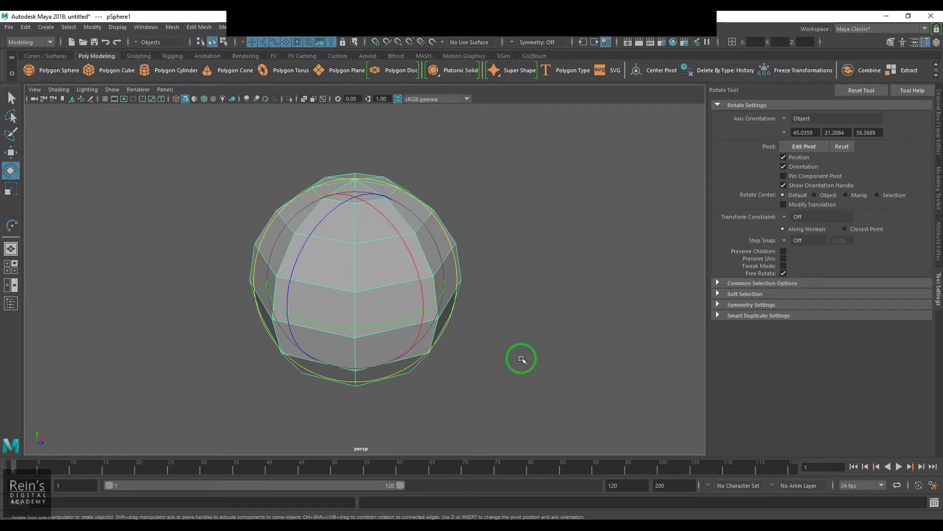
Re-enter pivot edit mode and snap the pivot onto a face of the sphere
key(d)
mouse_move(560, 354)
alt+mouse_down()
mouse_move(470, 363)
mouse_move(568, 360)
alt+mouse_up()
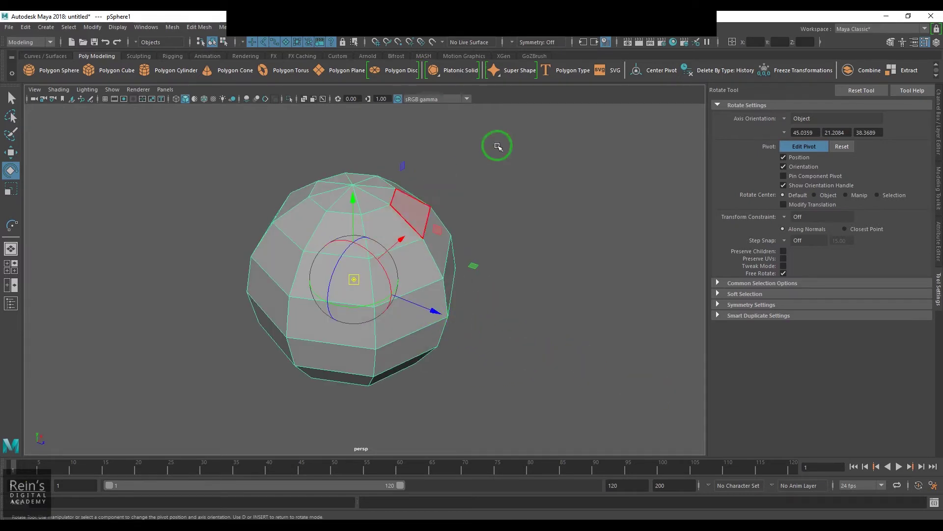
alt+drag(593, 329, 521, 332)
alt+right_drag(521, 333, 570, 379)
alt+drag(539, 371, 521, 366)
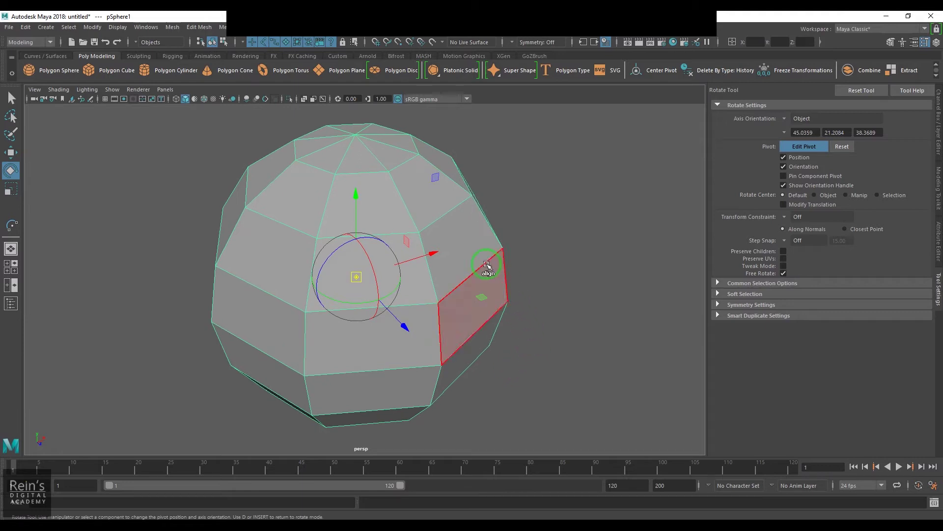
click(458, 250)
Align and re-aim the pivot axes to a face, then reset the pivot to the object centre
alt+drag(447, 246, 354, 299)
alt+right_drag(354, 300, 434, 337)
alt+middle_drag(434, 337, 443, 368)
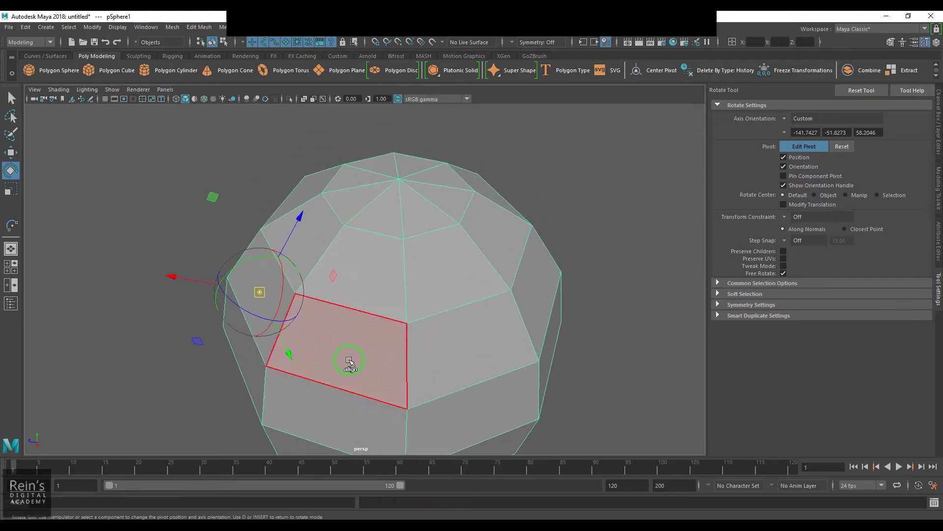
drag(229, 285, 442, 269)
drag(426, 170, 414, 210)
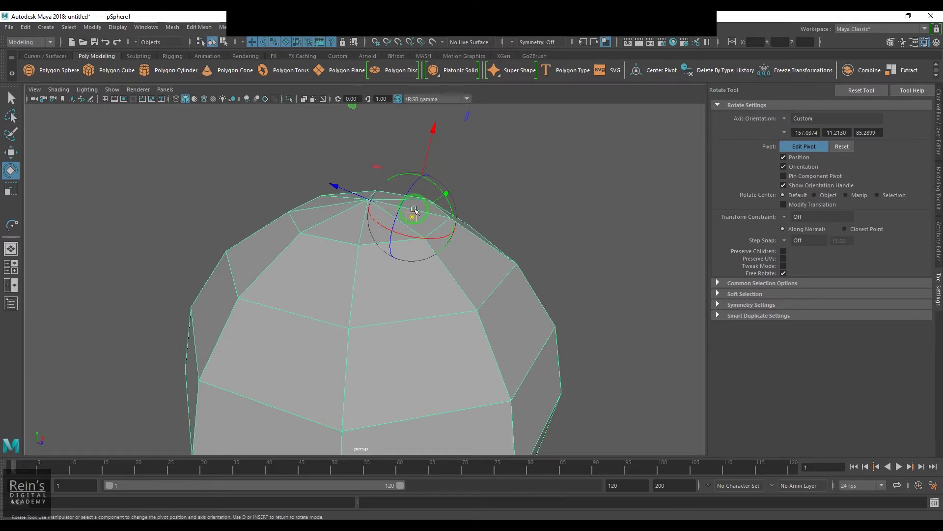
click(842, 147)
Snap the pivot to the front lower face and left face, then reset it to centre
alt+drag(474, 341, 517, 332)
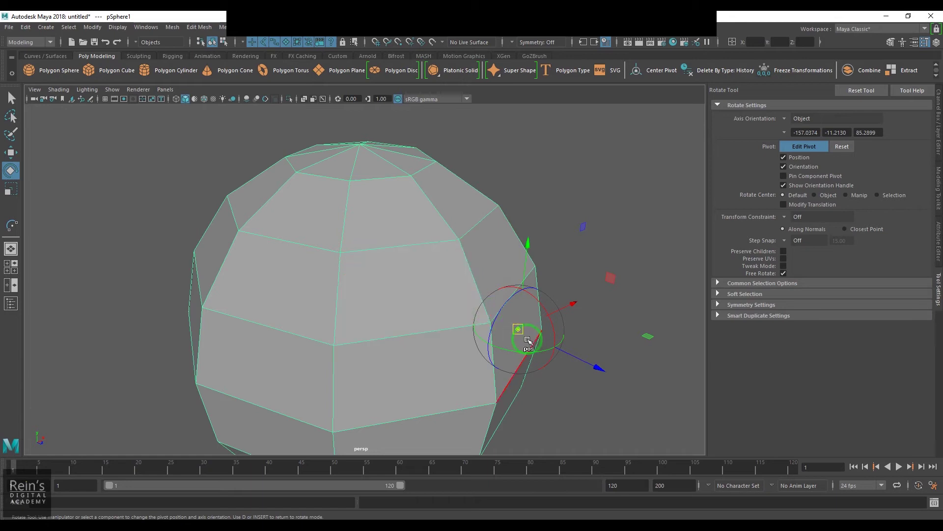
click(389, 392)
click(278, 382)
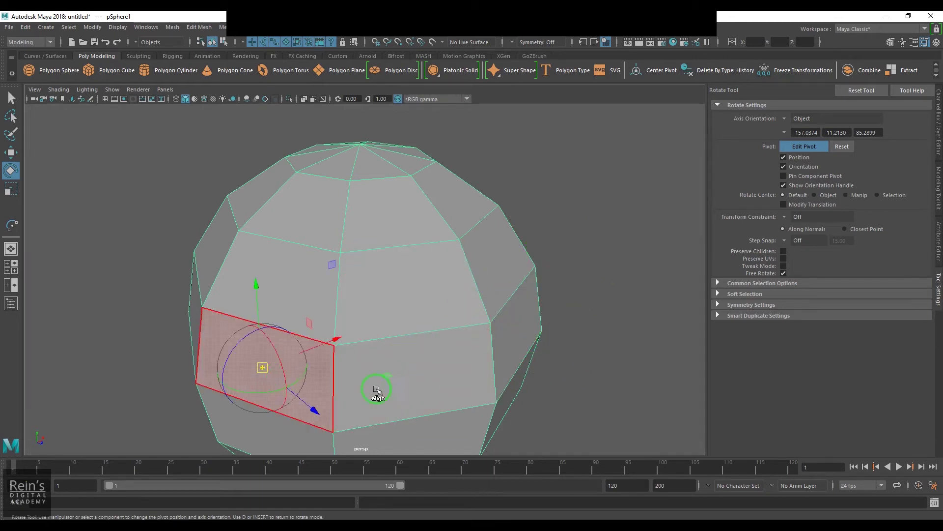
click(841, 147)
Align the pivot orientation to a side face, upper-right face and top edge, then reset to object axes
alt+middle_drag(625, 351, 603, 328)
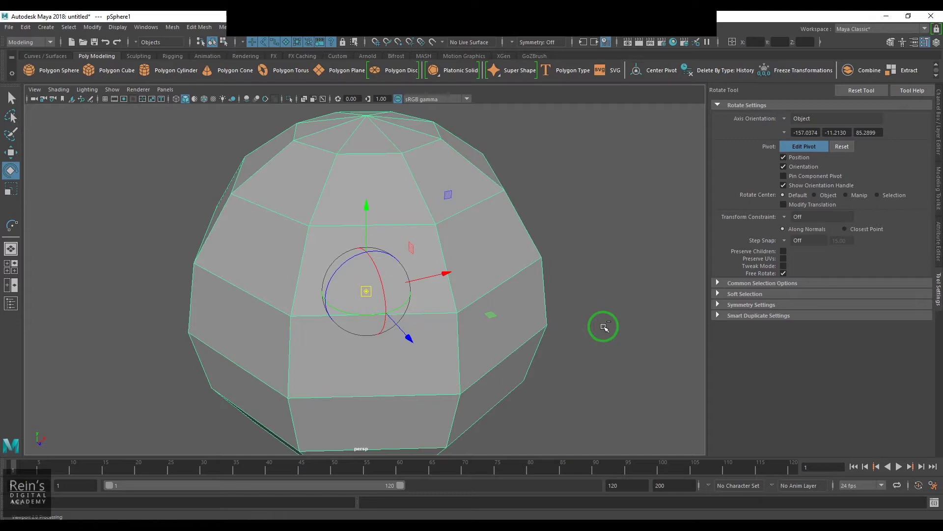
click(513, 311)
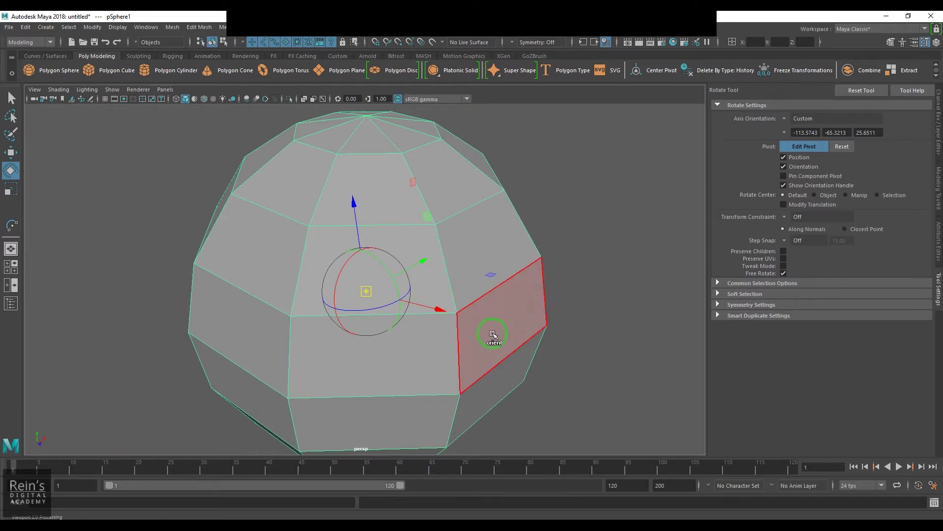
click(444, 175)
click(406, 134)
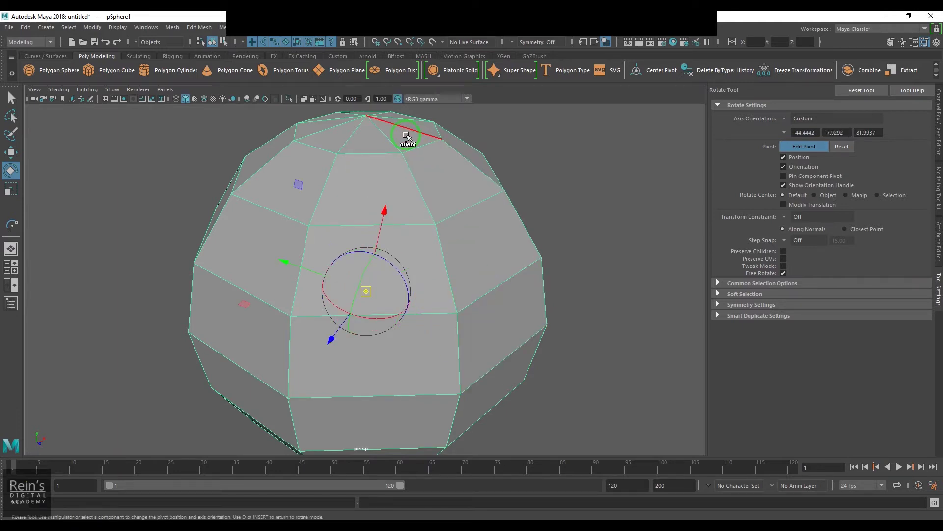
click(846, 147)
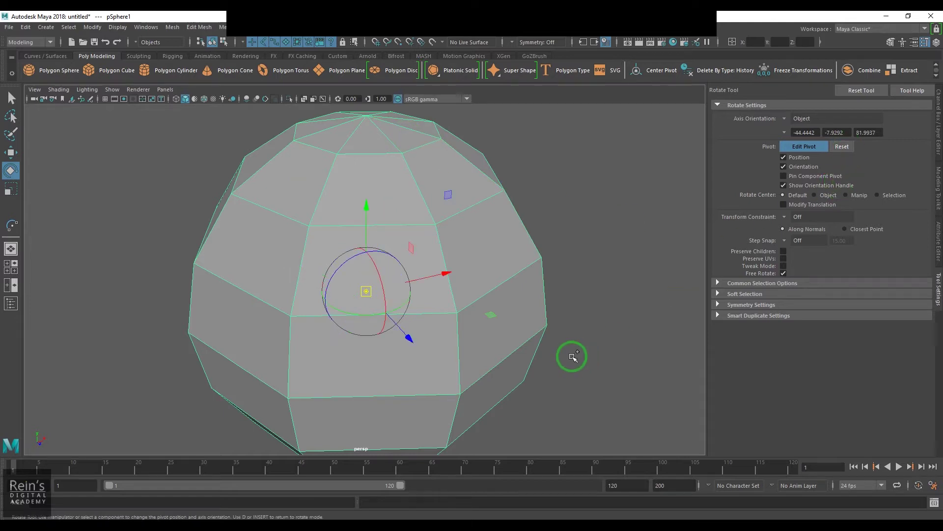
Aim the pivot's Y axis at the right, left, upper-left and top faces, reset, and exit Edit Pivot
click(367, 205)
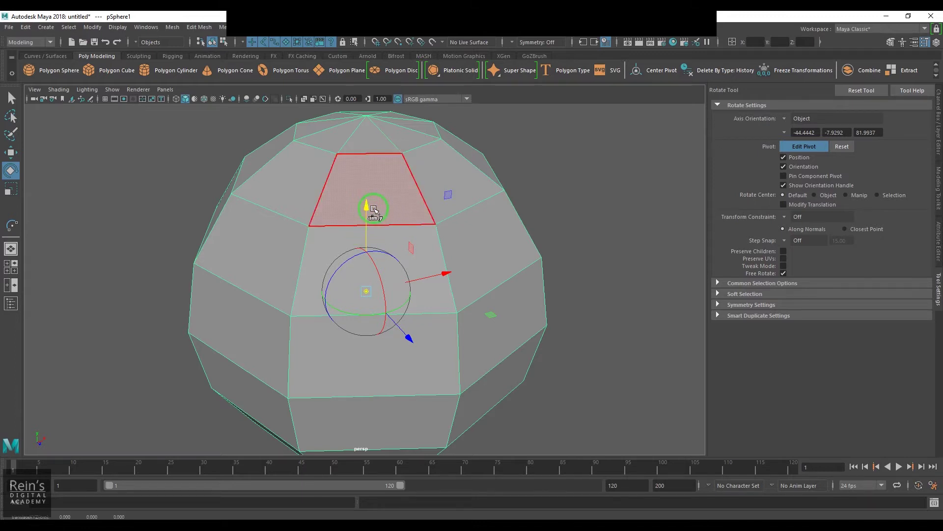
click(522, 324)
click(265, 332)
click(311, 182)
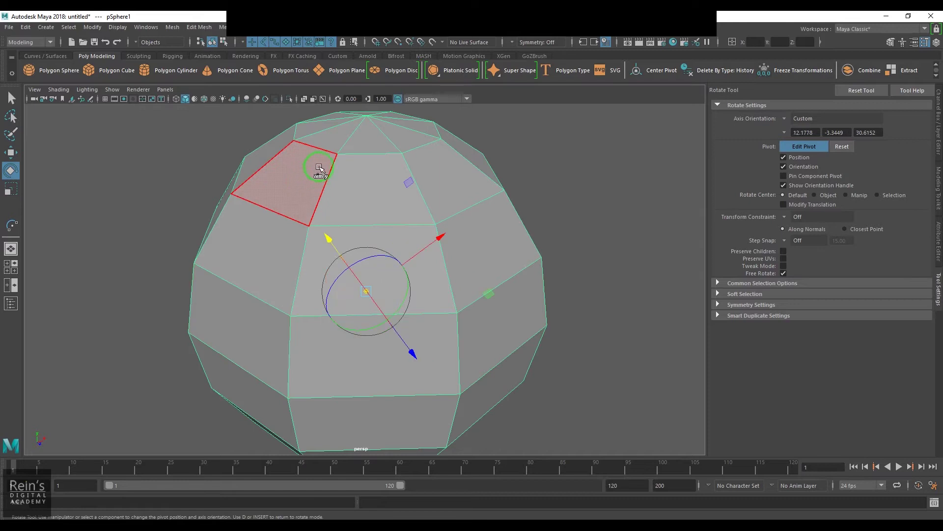
click(332, 145)
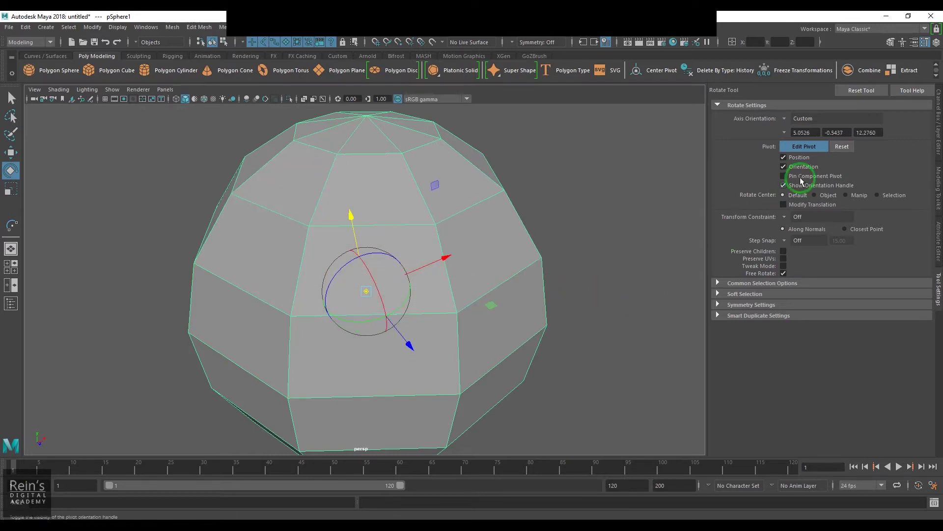
click(842, 146)
click(806, 146)
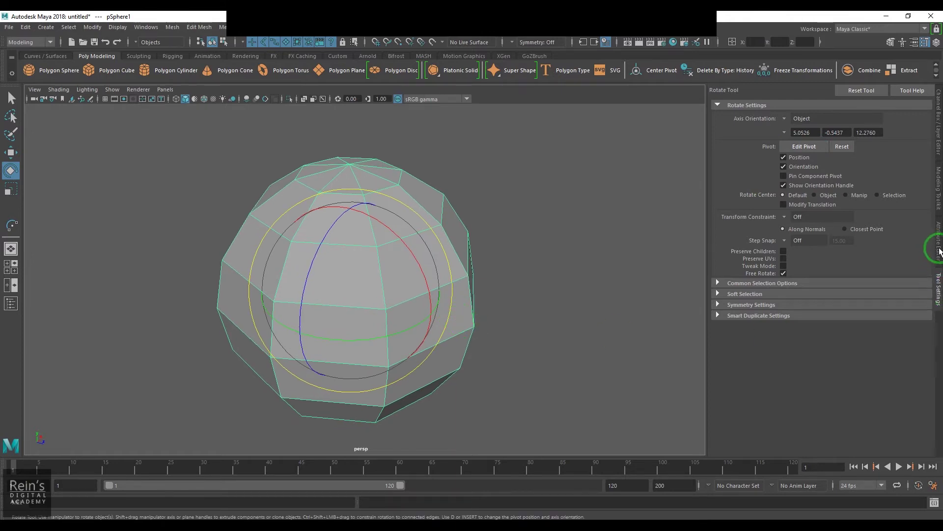
Show the pSphere1 transform attributes with the Pivots, Local Space and World Space sections expanded
click(939, 249)
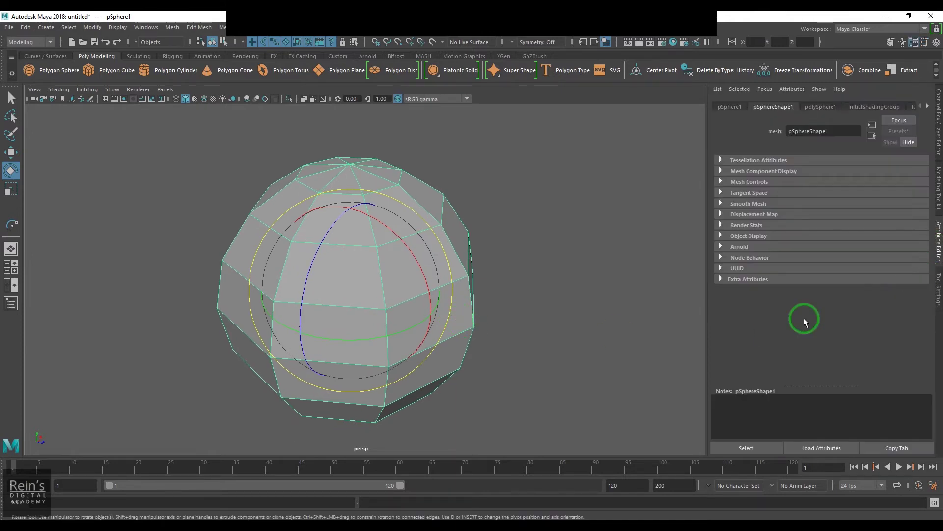
click(729, 107)
click(738, 246)
click(738, 247)
click(746, 276)
click(743, 288)
click(743, 287)
click(745, 277)
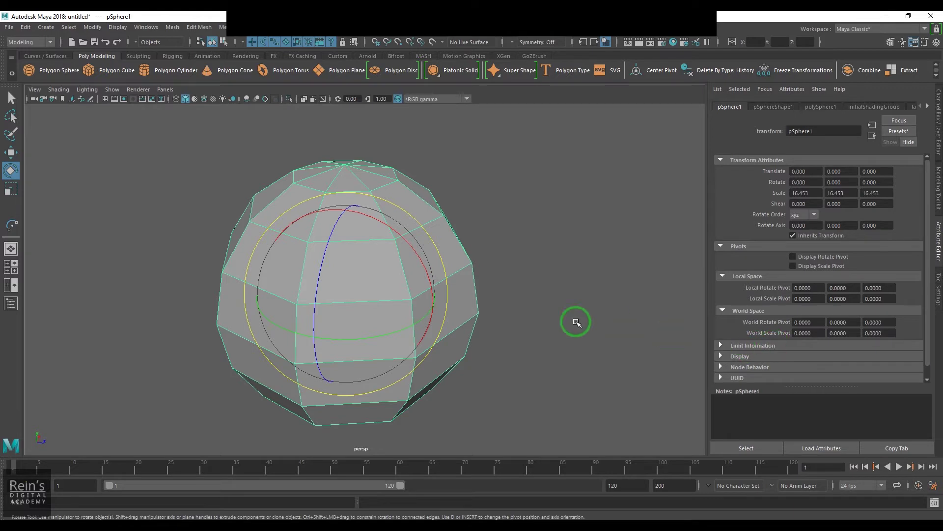
Drag the pivot along Z, X and Y to about 17.41, 11.26, 25.63 outside the sphere
mouse_move(478, 309)
alt+mouse_down()
mouse_move(510, 292)
mouse_move(478, 309)
alt+mouse_up()
key(d)
drag(392, 290, 575, 322)
key(d)
key(d)
alt+drag(461, 307, 584, 415)
key(d)
key(d)
alt+drag(411, 361, 480, 362)
key(d)
drag(564, 236, 593, 154)
key(d)
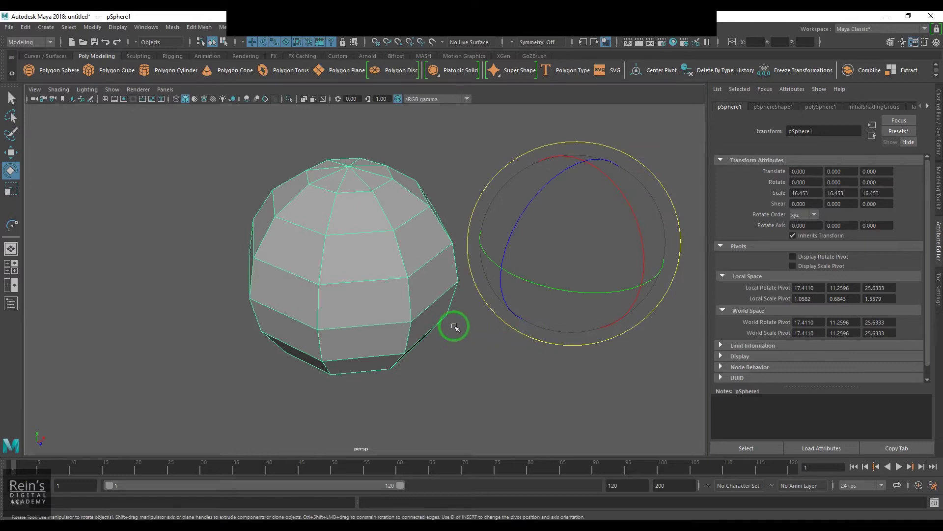
click(92, 27)
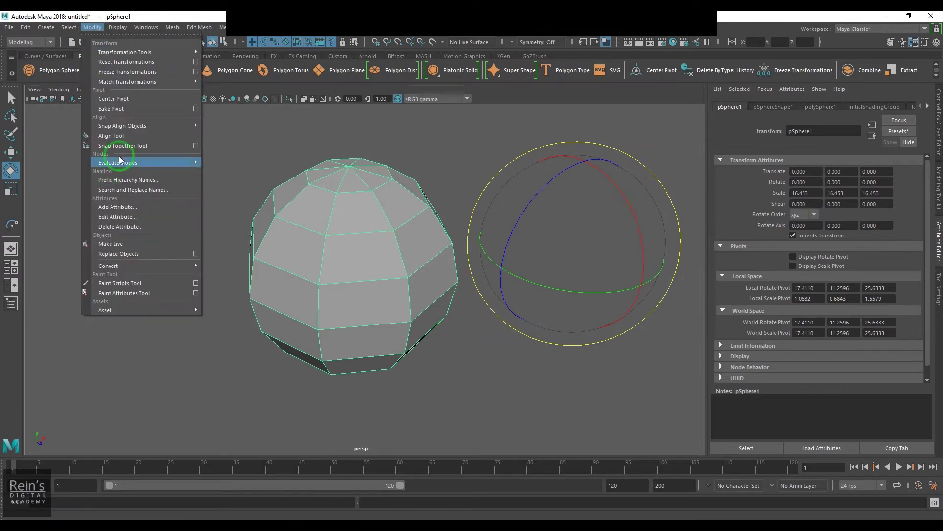
Center the sphere's pivot at 0, 0, 0 and marquee-select its upper-right vertices
click(128, 100)
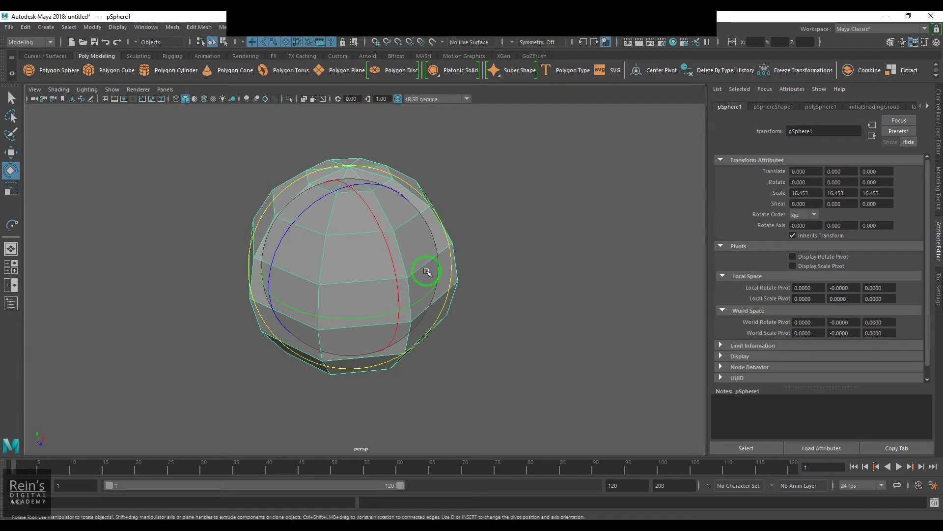
scroll(427, 270, down, 5)
key(w)
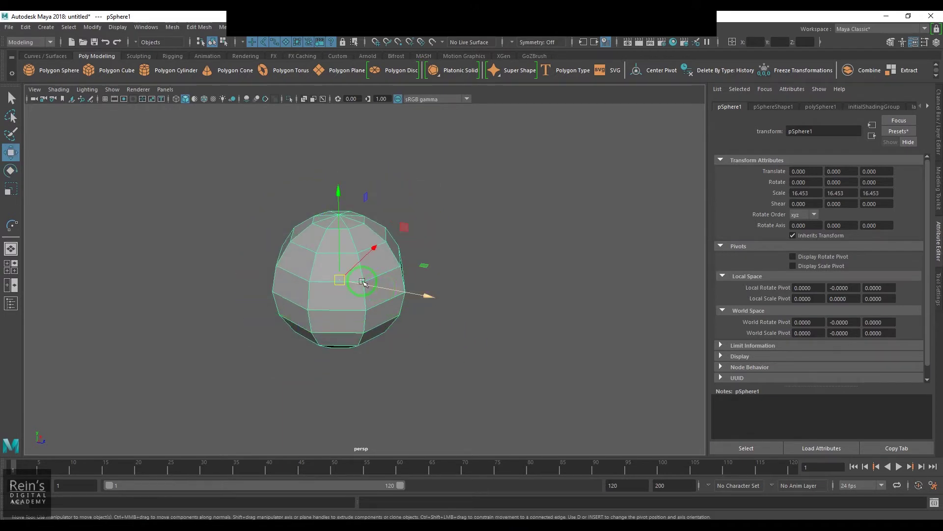
alt+drag(365, 284, 362, 255)
key(F9)
mouse_move(375, 196)
mouse_down()
mouse_move(406, 268)
mouse_move(432, 203)
mouse_move(374, 219)
mouse_move(372, 185)
mouse_up()
In object mode, use Modify > Center Pivot to move the pivot to 3.5128, 3.4958, 0.5079
key(F8)
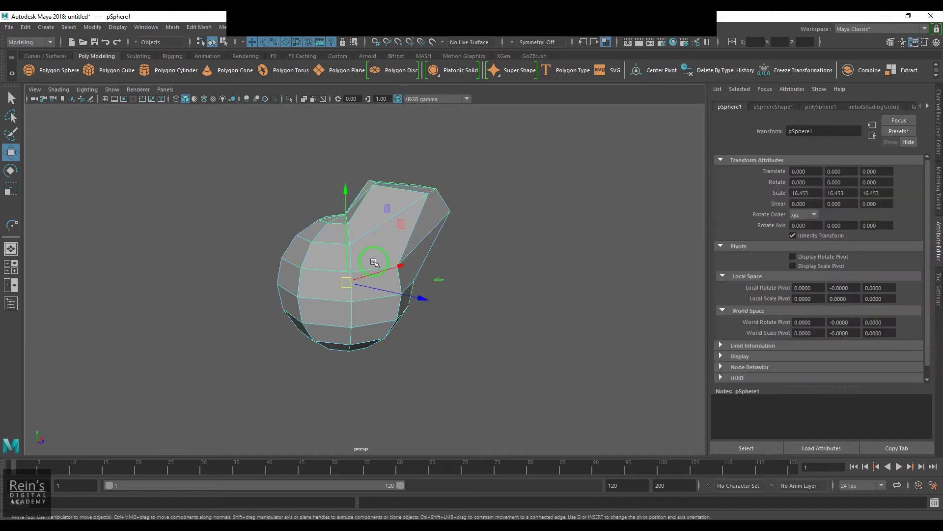
click(93, 27)
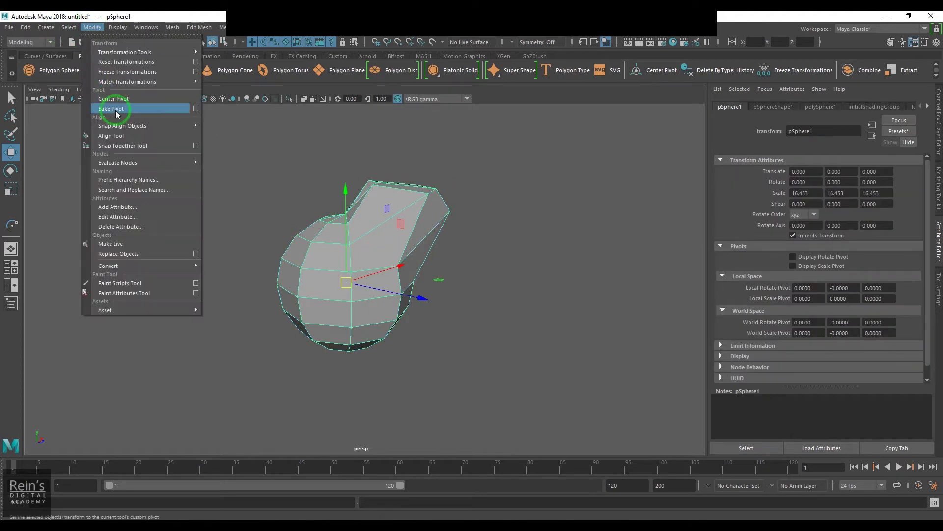
click(123, 101)
alt+drag(421, 316, 455, 345)
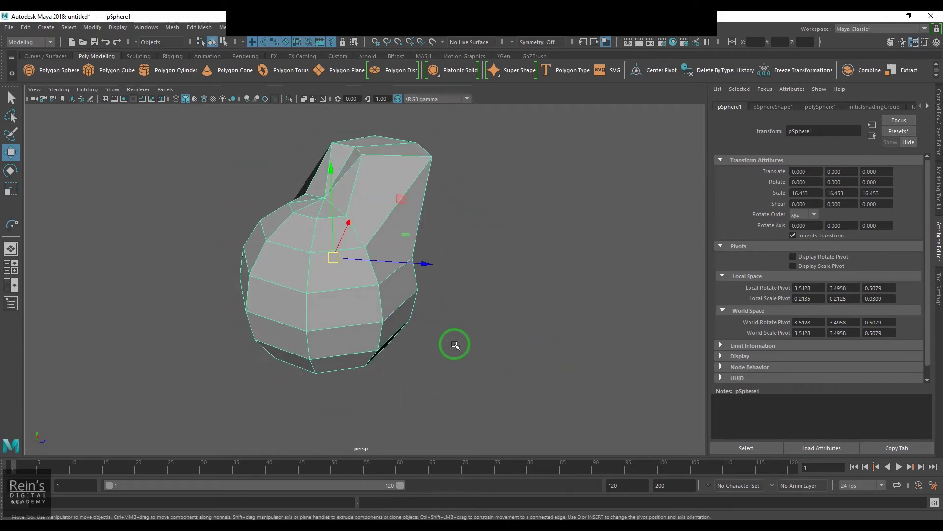
View the sphere as a bounding box, then return to shaded display
click(58, 90)
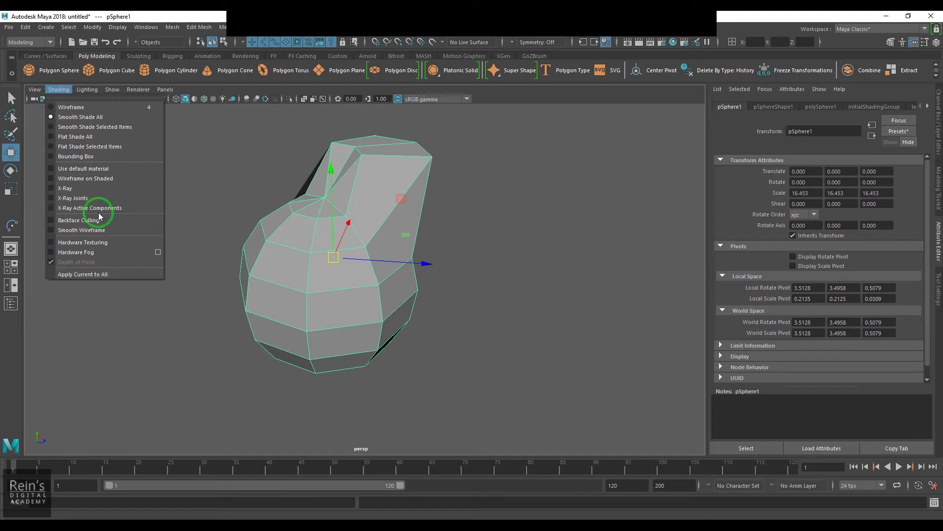
click(99, 156)
alt+drag(170, 211, 341, 193)
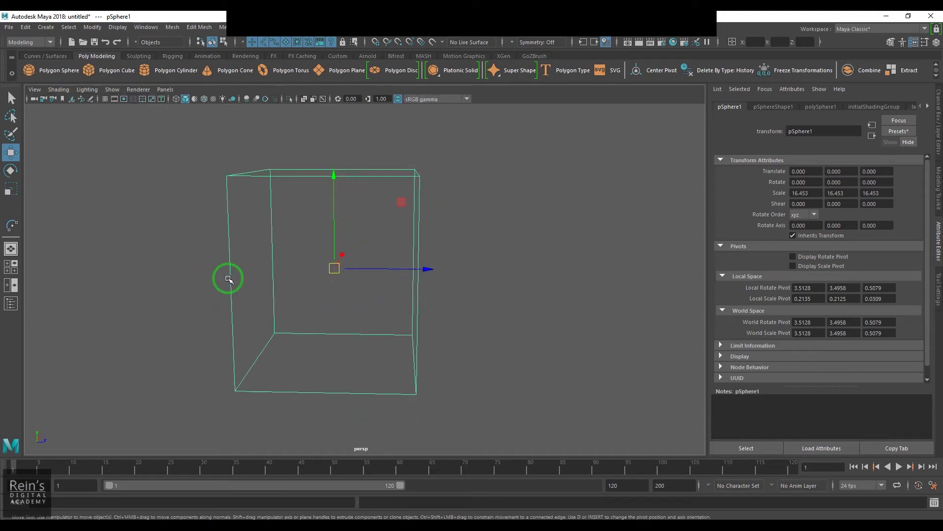
alt+drag(305, 244, 392, 274)
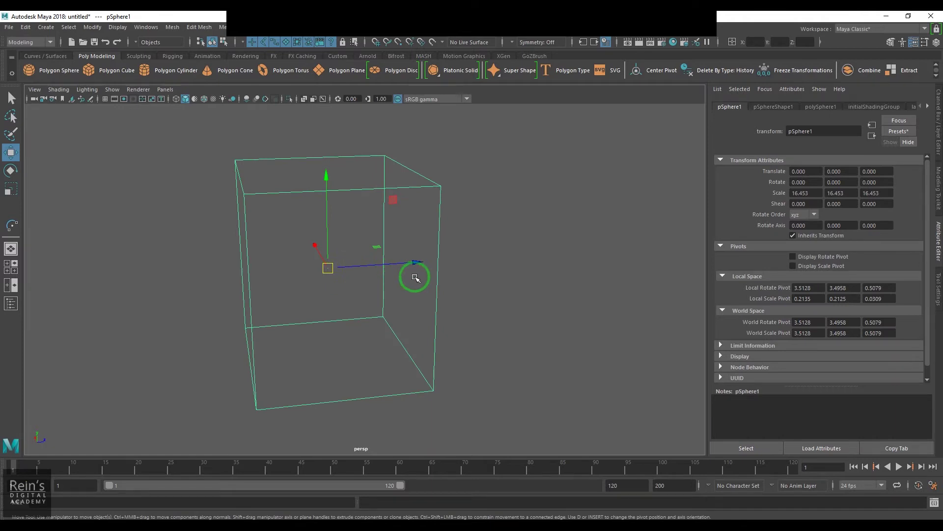
key(5)
mouse_move(496, 292)
alt+mouse_down()
mouse_move(423, 313)
mouse_move(447, 303)
mouse_move(451, 314)
mouse_move(392, 350)
alt+mouse_up()
scroll(452, 317, down, 4)
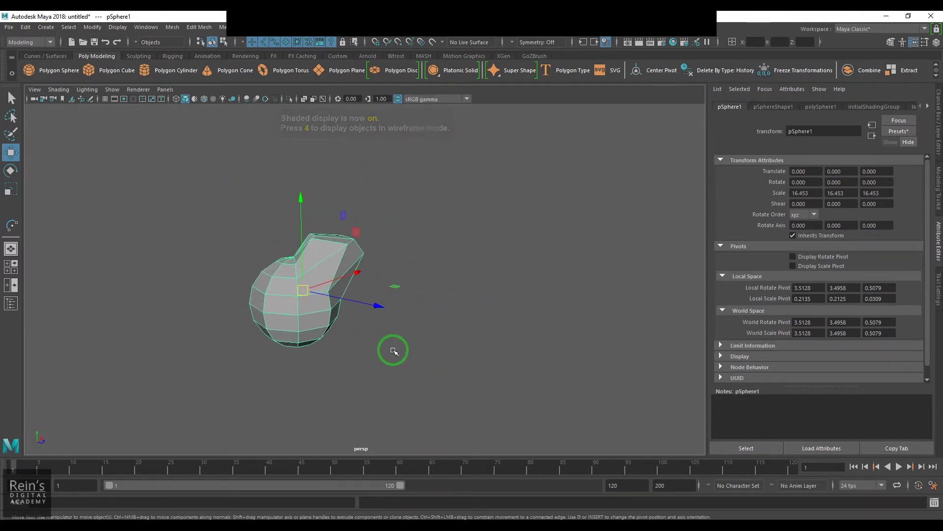
Move the pivot out along Z and high above the sphere, tilting its axes about 47 degrees
drag(397, 314, 506, 289)
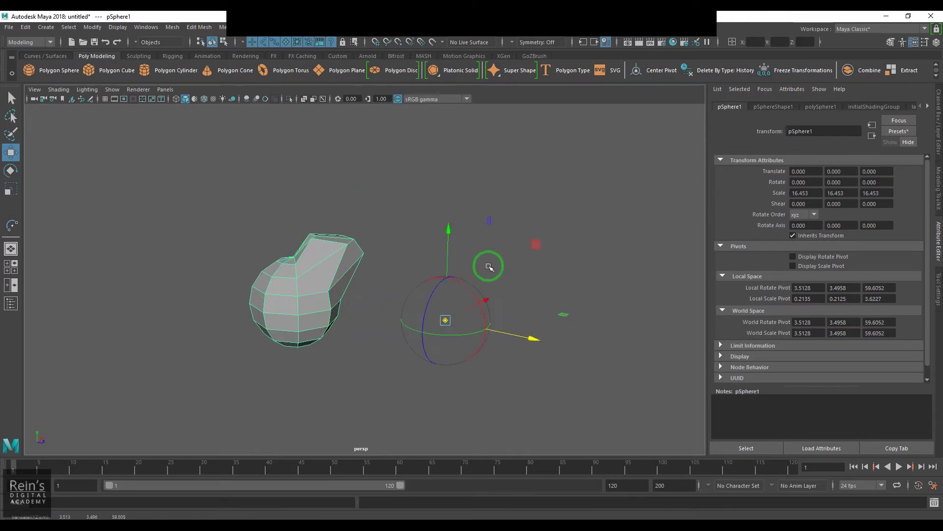
drag(447, 234, 478, 139)
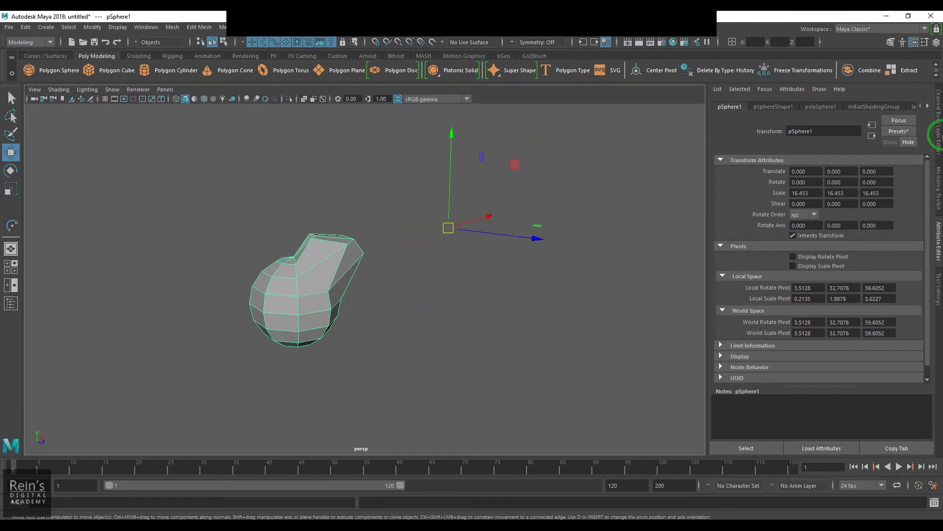
click(938, 137)
mouse_move(579, 289)
alt+mouse_down()
mouse_move(569, 284)
mouse_move(570, 296)
alt+mouse_up()
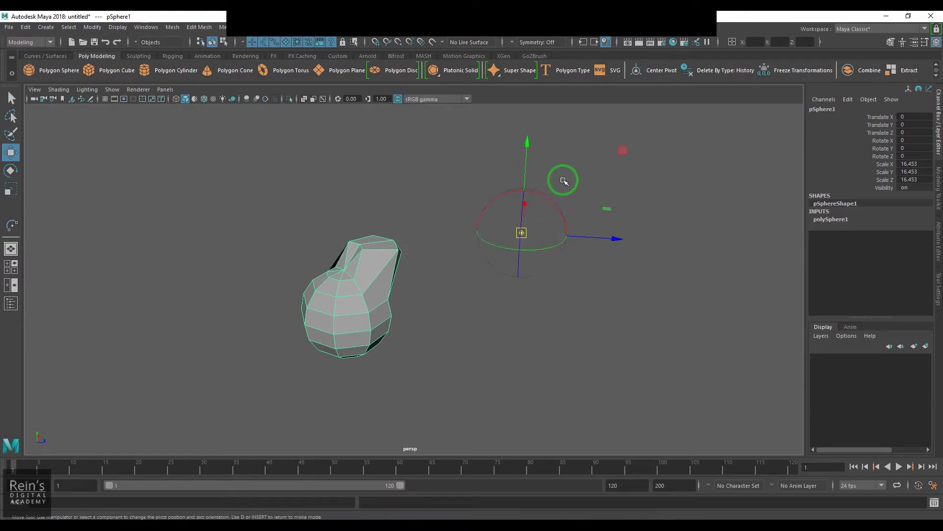
drag(543, 196, 543, 271)
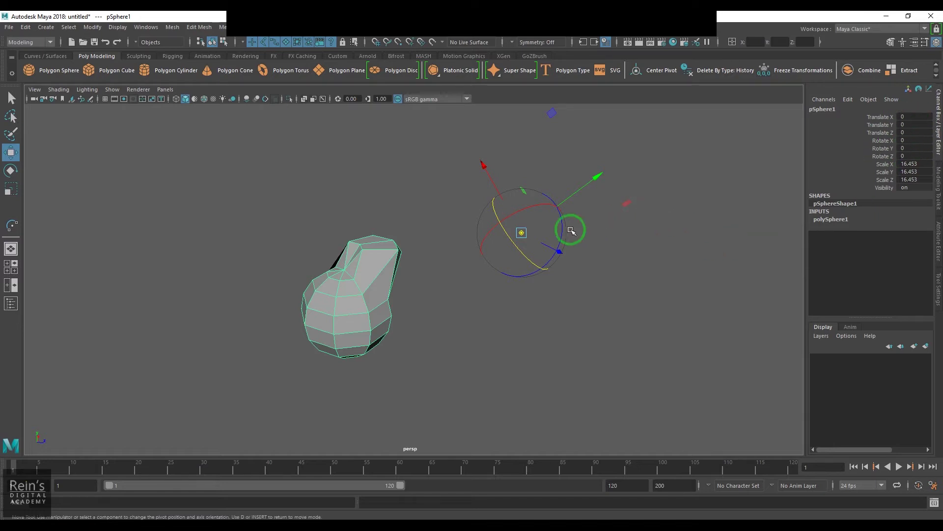
drag(537, 207, 565, 233)
key(d)
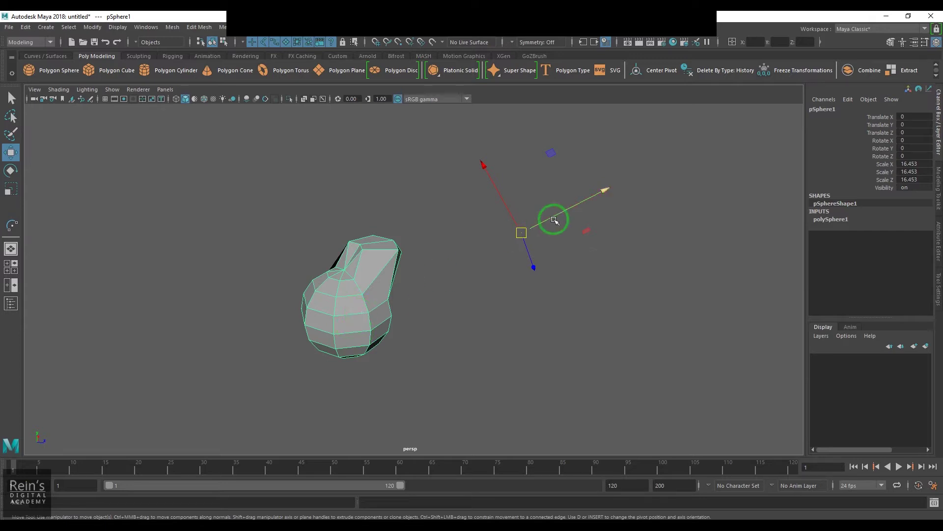
Bake the sphere's pivot position and orientation via the Modify > Bake Pivot options
click(92, 27)
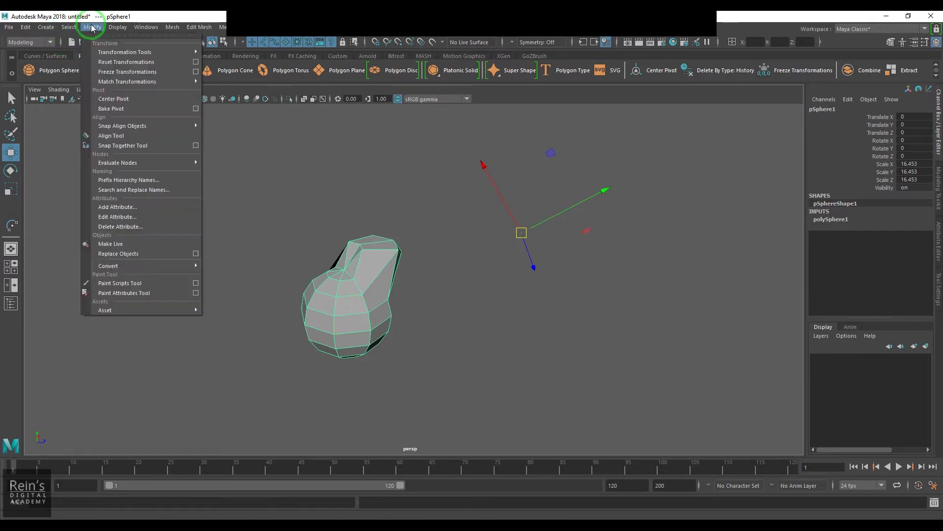
click(195, 109)
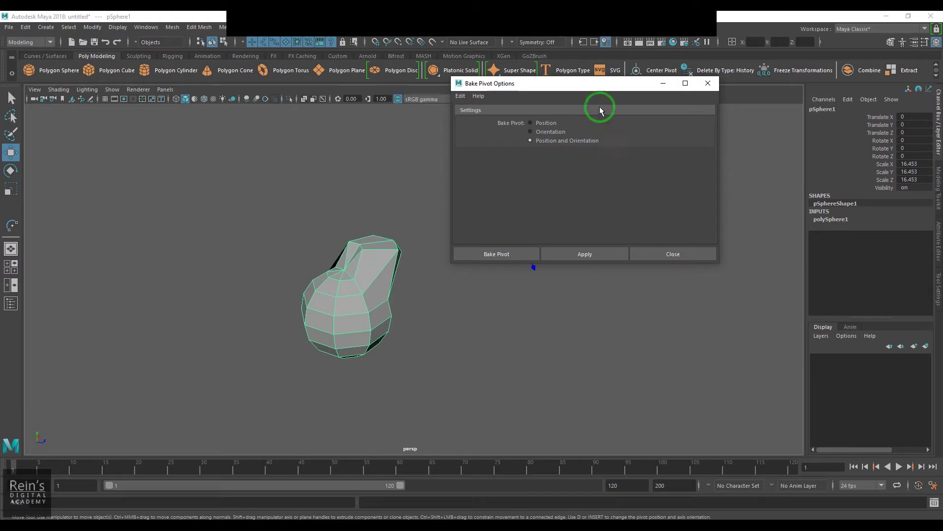
drag(607, 84, 446, 72)
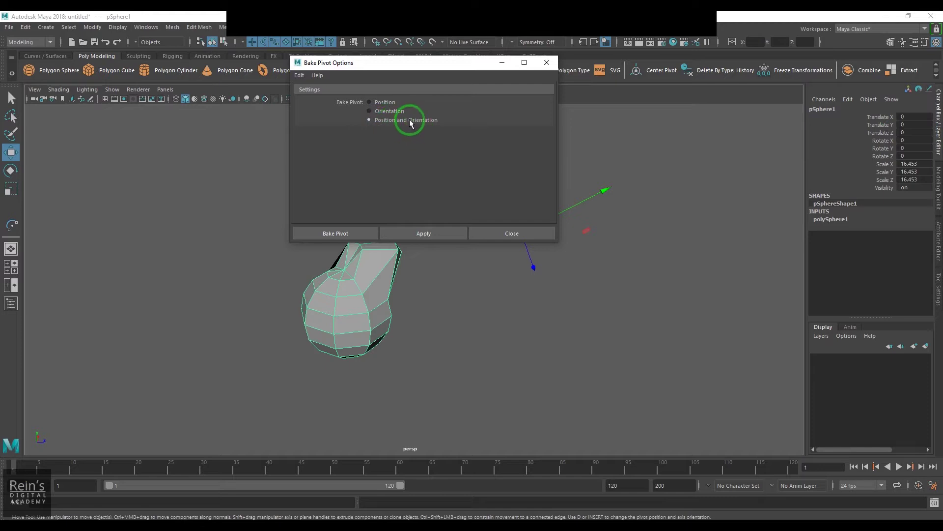
click(358, 234)
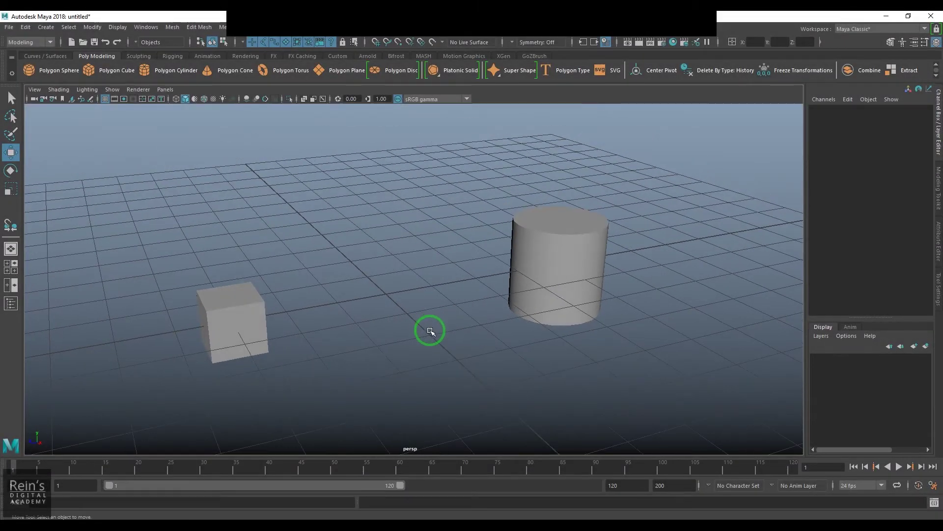
Glance through the Edit menu without running a command, then show the Outliner listing pCube1 and pCylinder1
scroll(442, 339, down, 2)
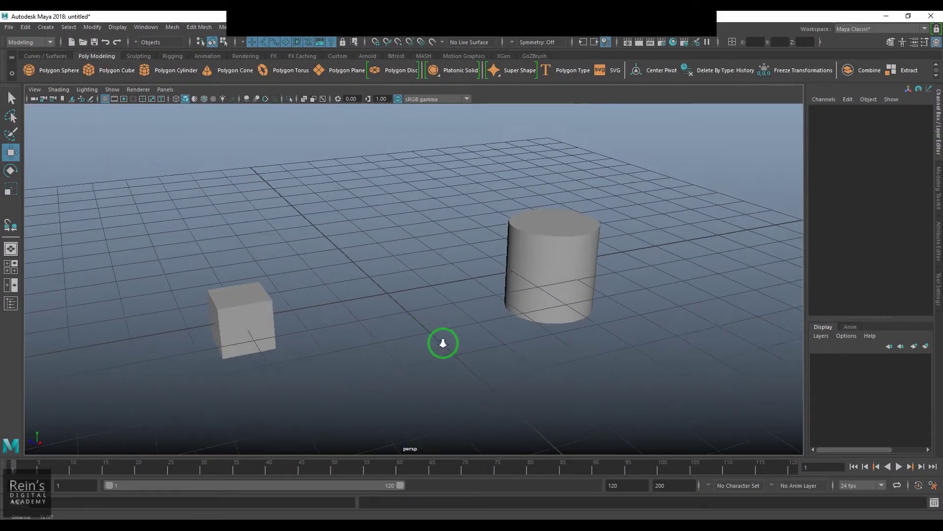
click(26, 27)
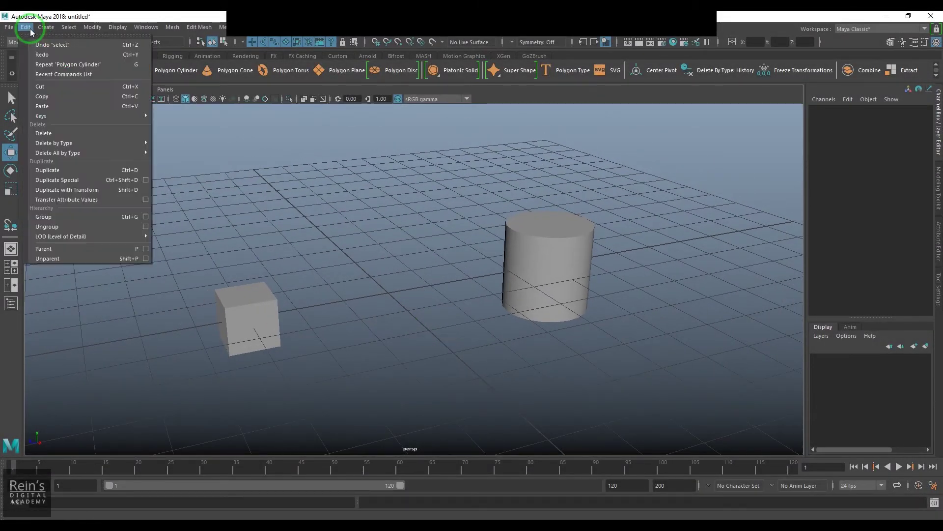
click(97, 258)
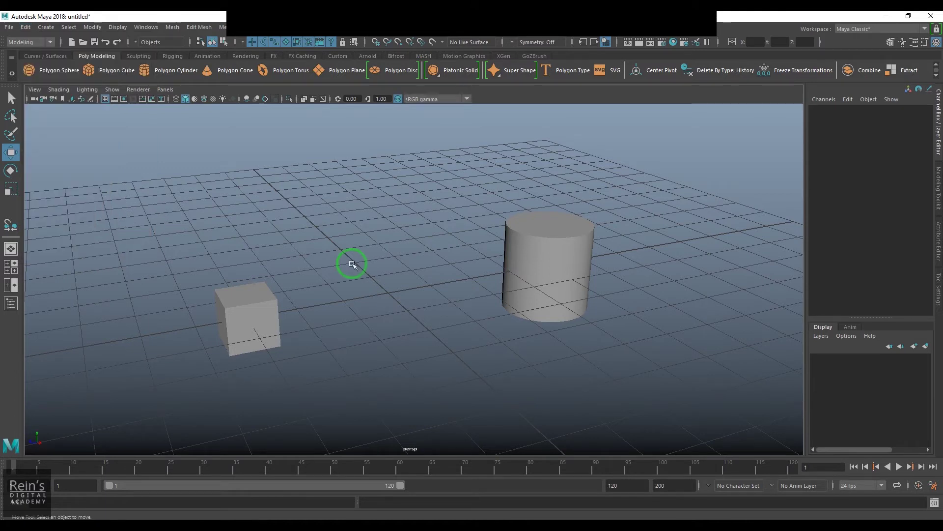
click(11, 304)
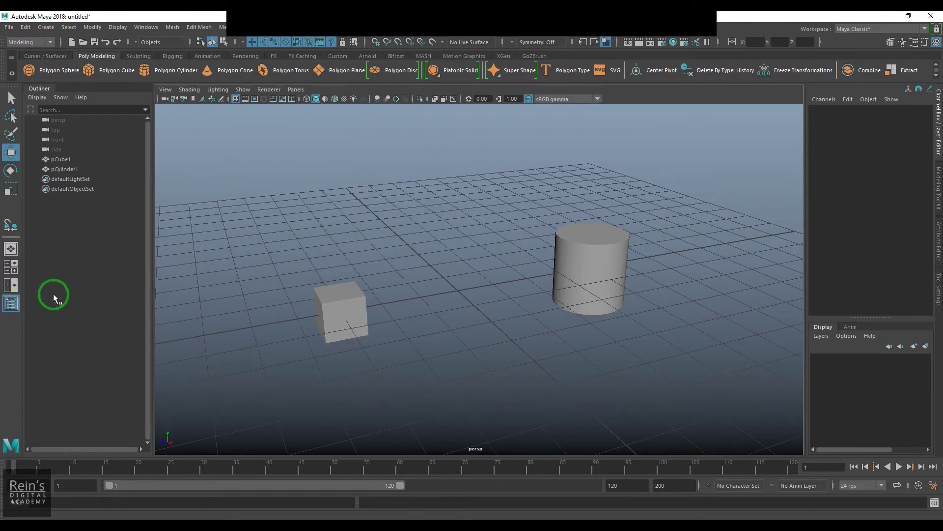
Inspect the cube's Translate values and set the cylinder's Translate Z to -4
click(62, 163)
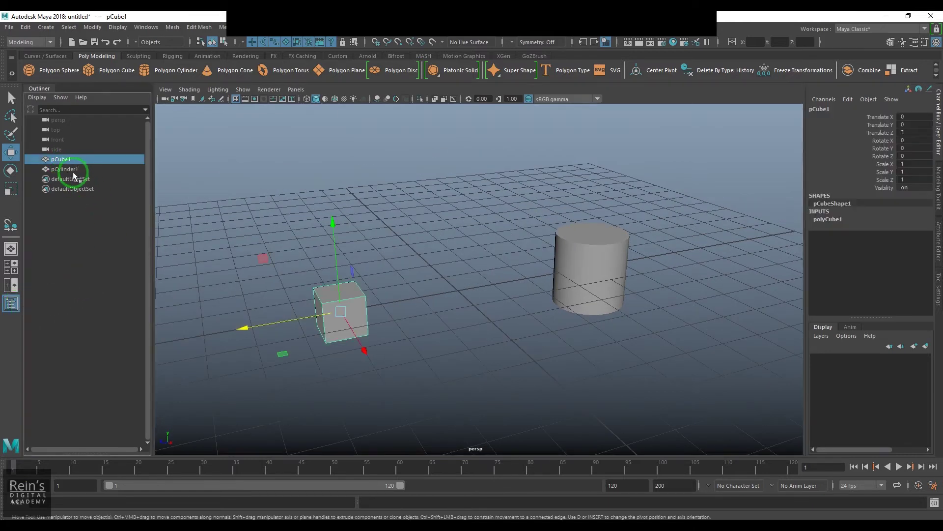
click(75, 170)
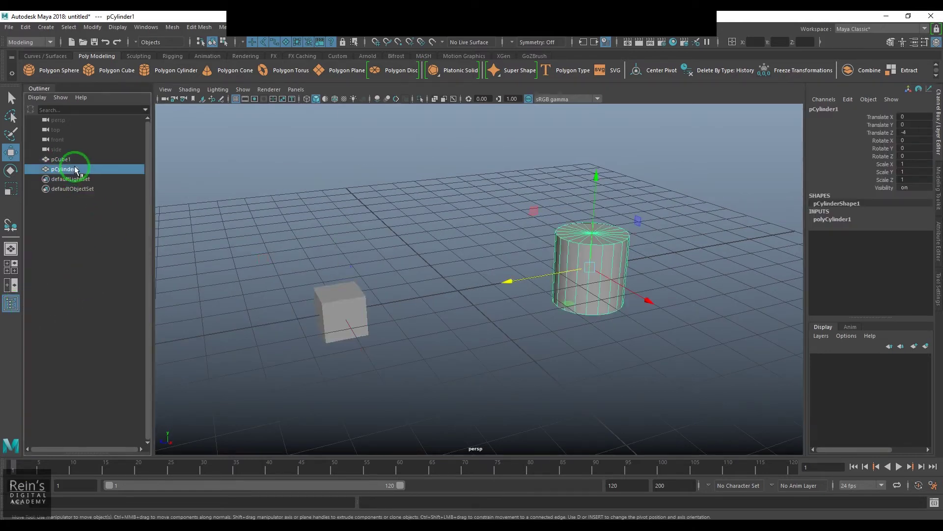
click(448, 360)
drag(295, 257, 379, 373)
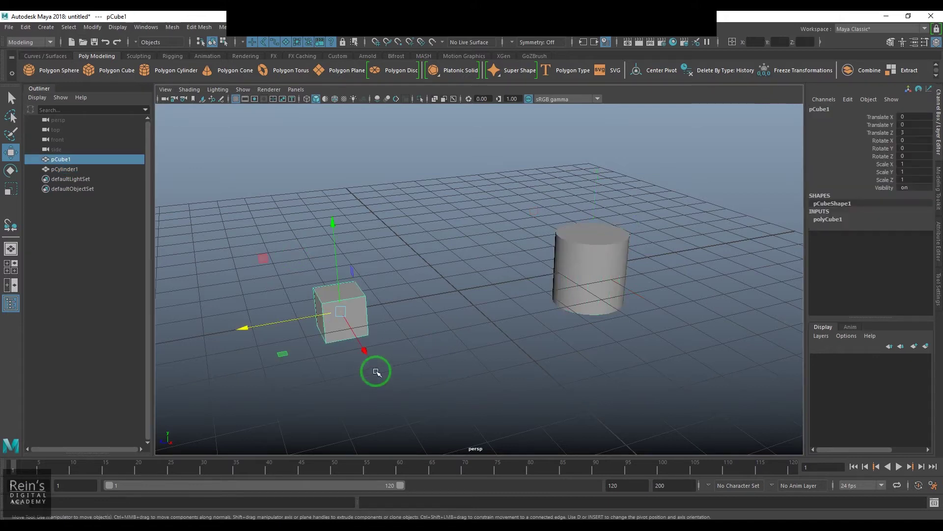
drag(916, 117, 917, 130)
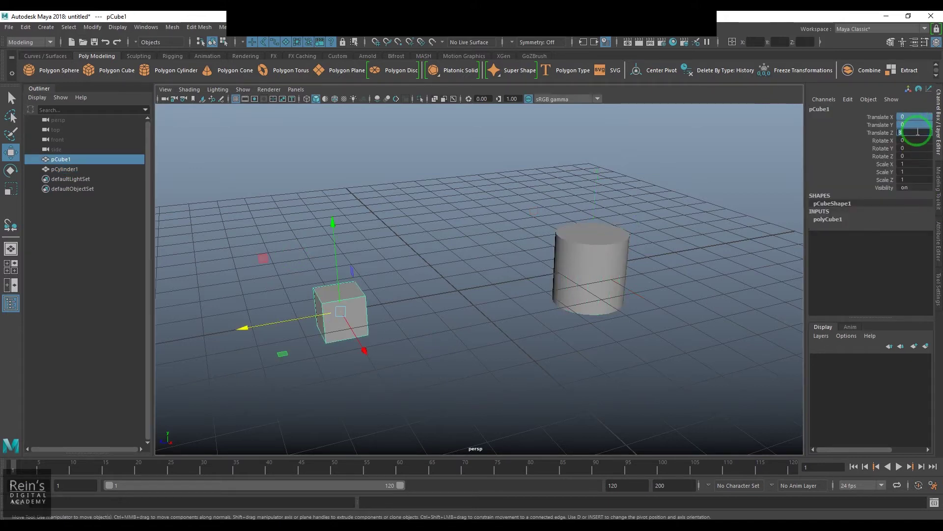
click(593, 311)
click(919, 132)
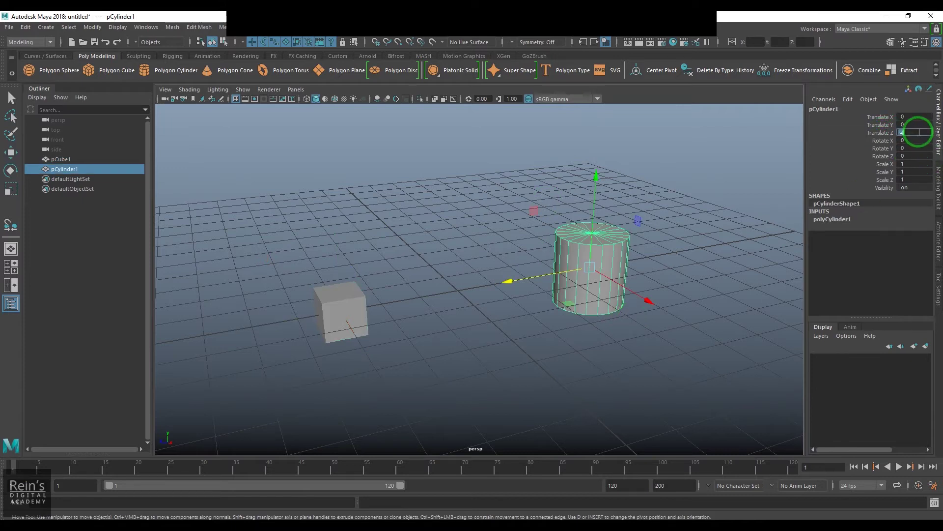
click(452, 390)
Select the cylinder first, then add the cube to the selection
click(366, 327)
click(596, 274)
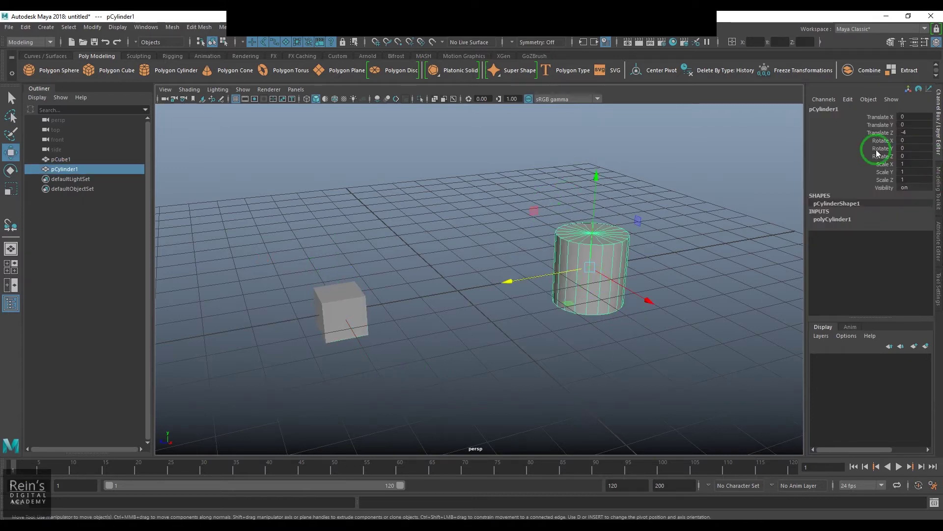
click(599, 375)
scroll(498, 359, up, 3)
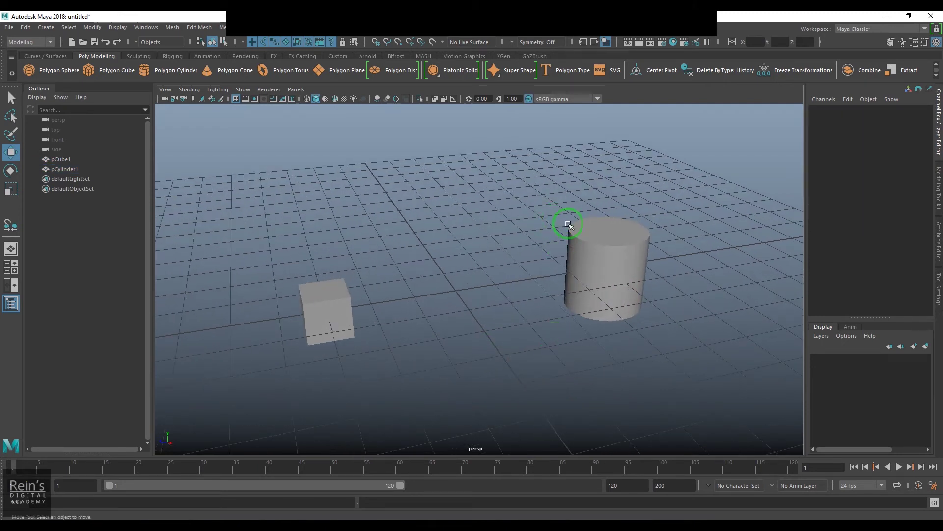
click(612, 294)
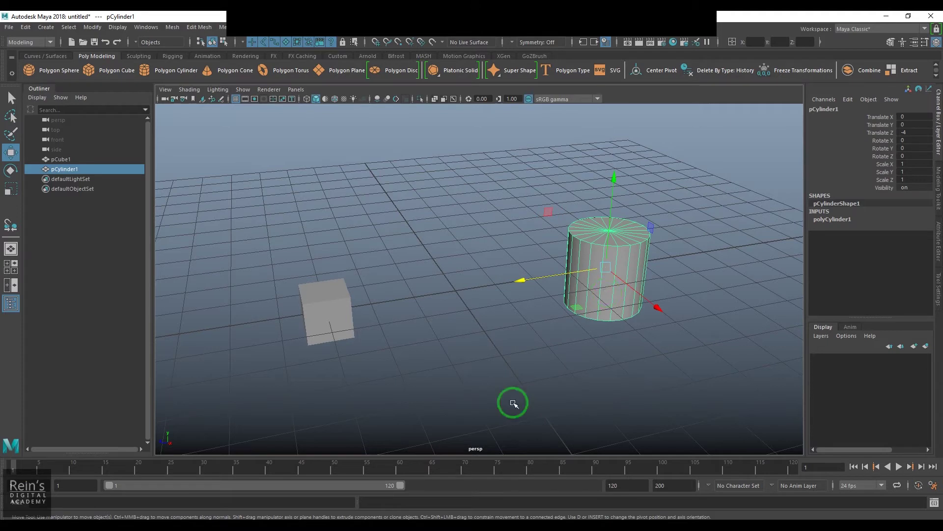
shift+click(346, 334)
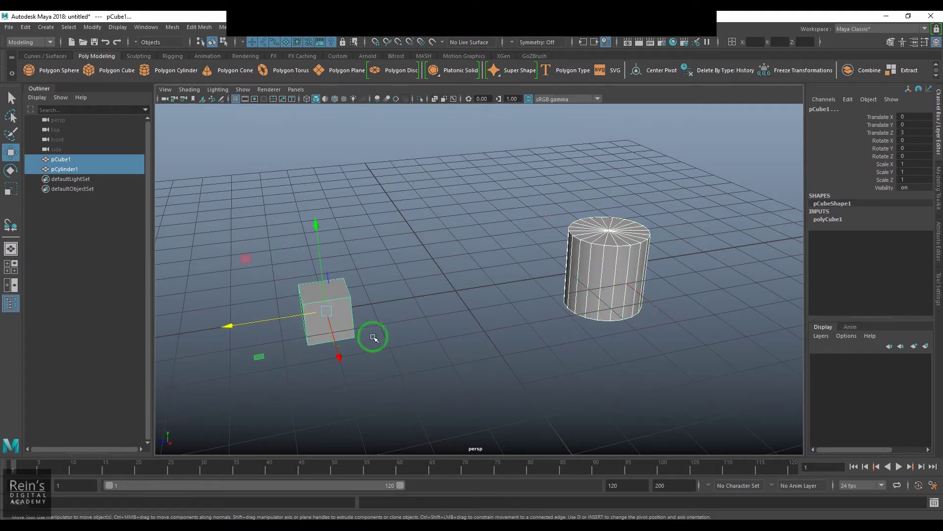
Parent the cylinder under the cube using the Edit > Parent options window
drag(552, 215, 654, 337)
drag(270, 226, 366, 349)
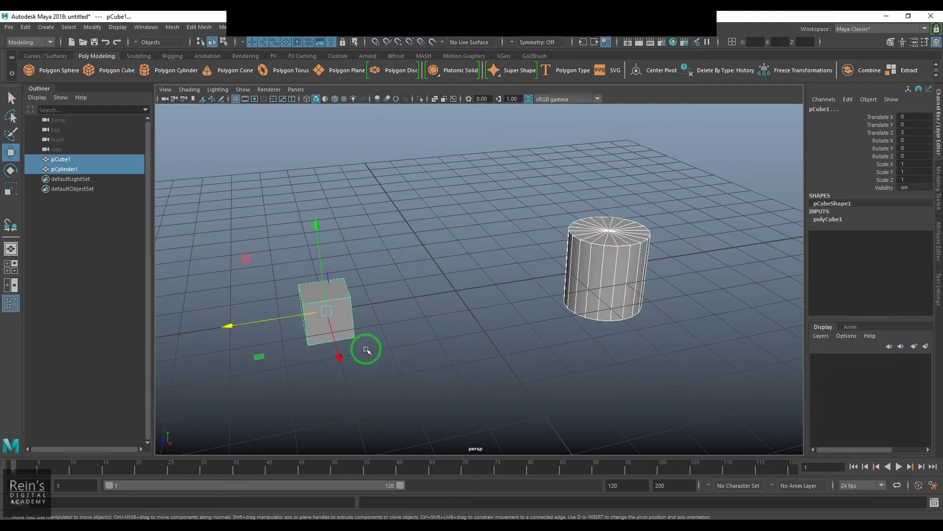
click(25, 27)
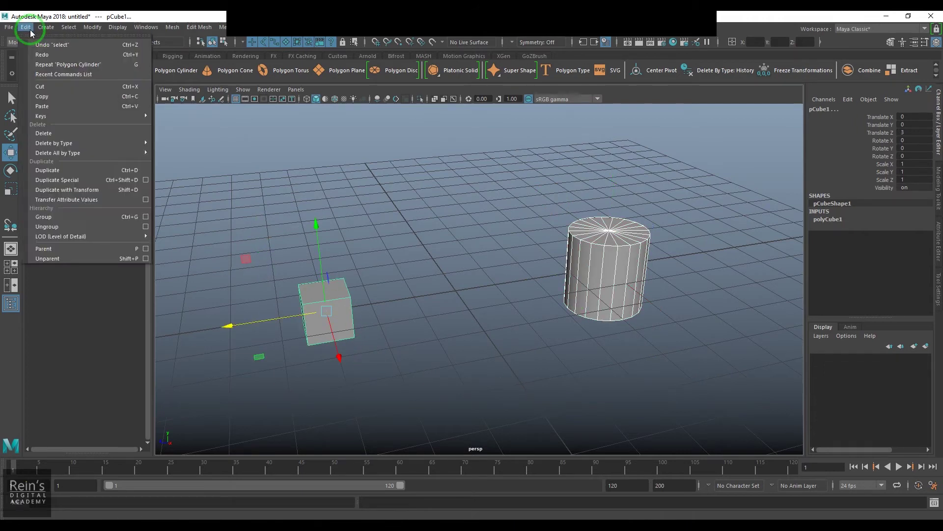
click(146, 249)
click(551, 230)
click(502, 220)
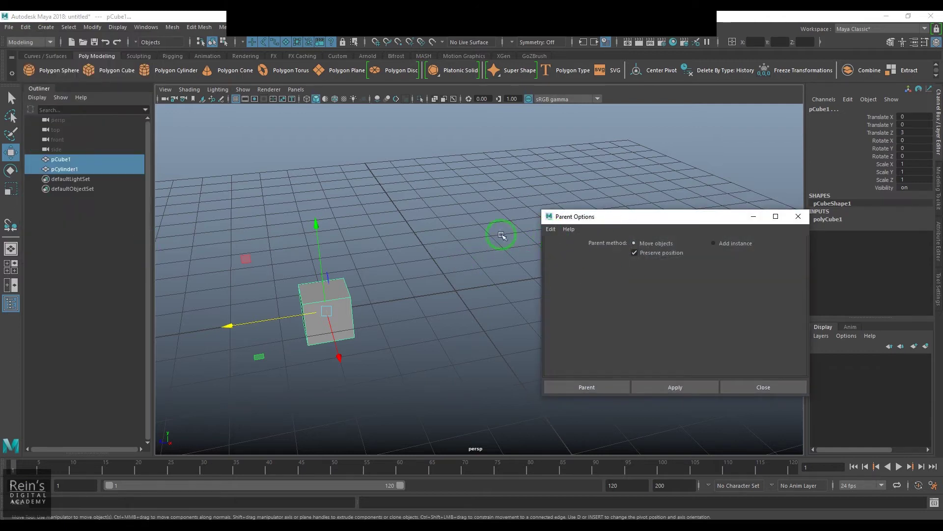
click(589, 387)
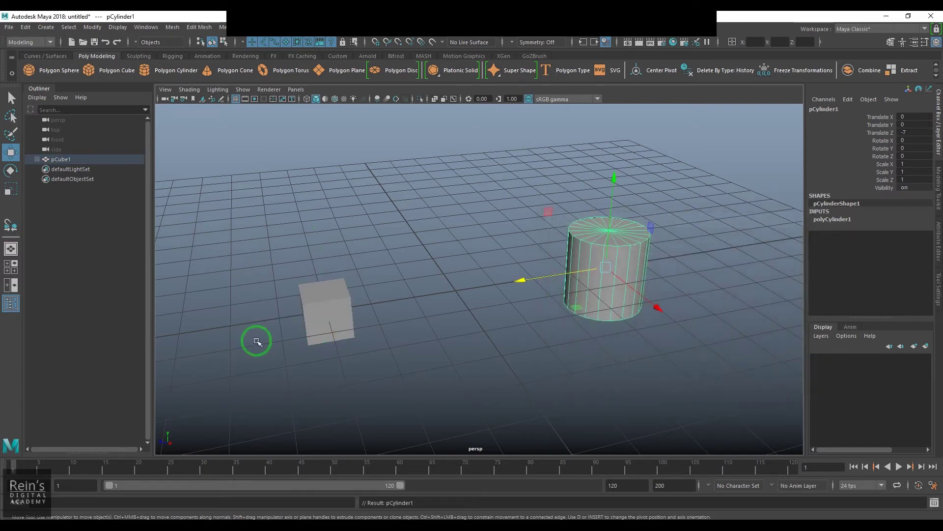
Expand pCube1 in the Outliner to reveal pCylinder1 nested beneath it, then deselect
click(36, 159)
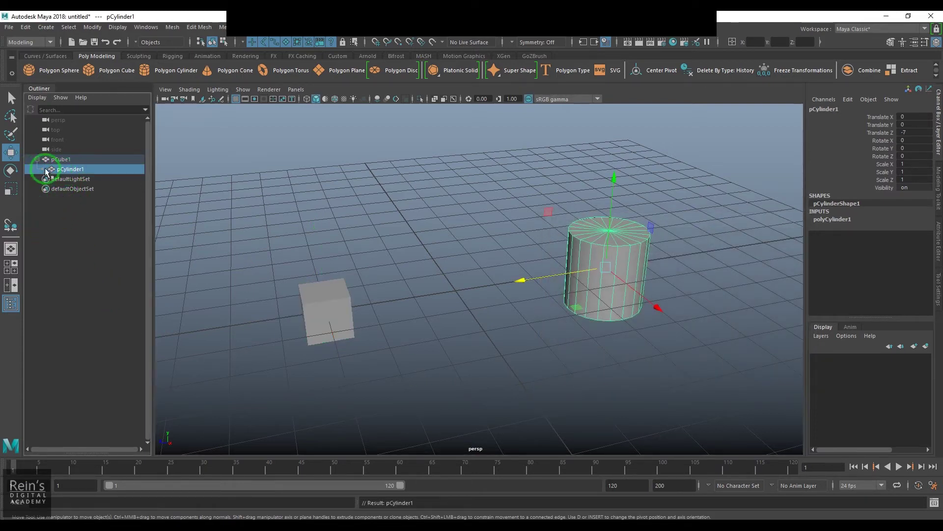
click(58, 160)
click(59, 246)
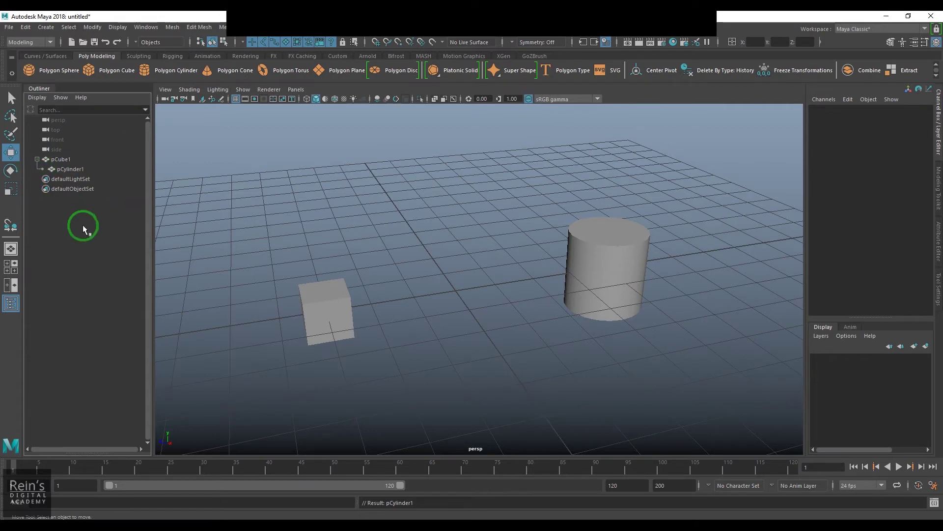
Select pCube1 and confirm moving and rotating it carries the cylinder, undoing each change
scroll(372, 348, down, 3)
alt+drag(371, 348, 426, 362)
alt+middle_drag(426, 362, 386, 340)
drag(353, 273, 380, 350)
key(ctrl+z)
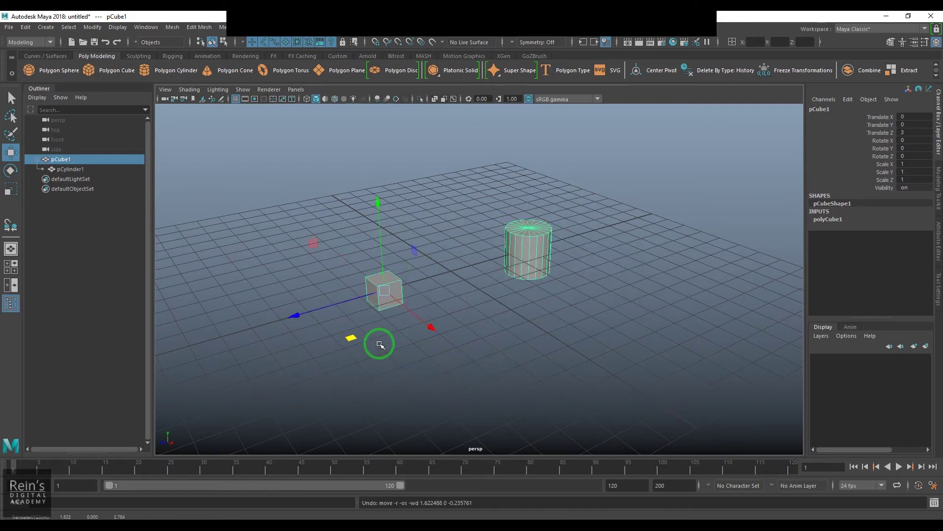
key(e)
drag(345, 219, 316, 326)
key(ctrl+z)
Scale the cube to confirm the cylinder follows, undo it, and show the Attribute Editor
key(r)
drag(384, 291, 433, 330)
key(ctrl+z)
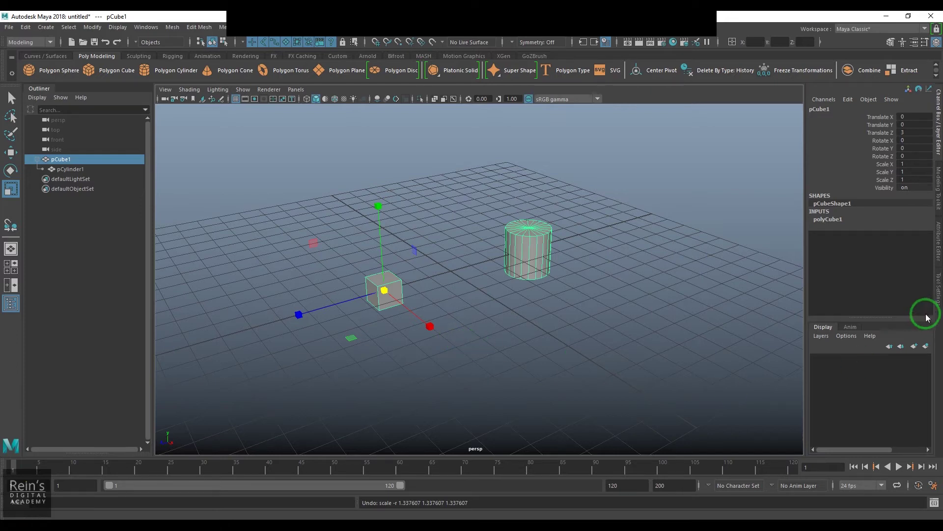
click(939, 253)
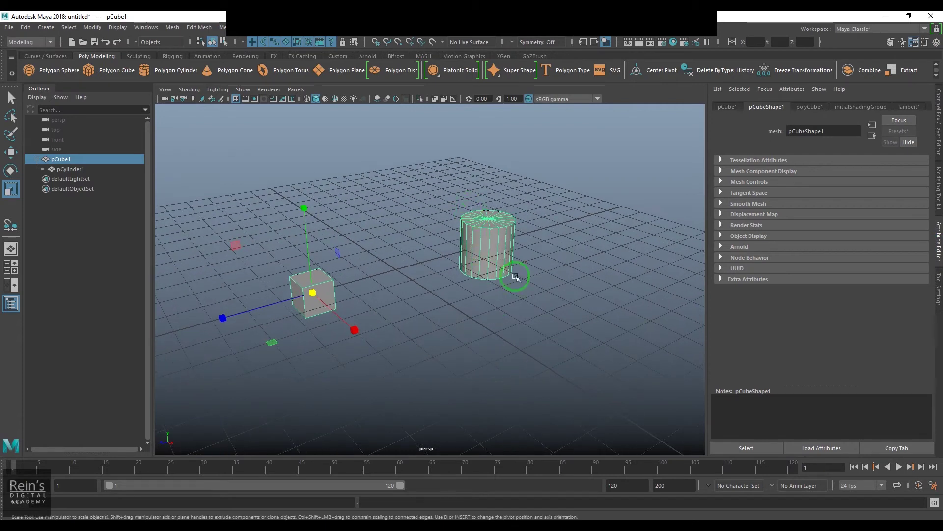
Uncheck Inherits Transform on pCylinder1's transform attributes
click(504, 252)
click(729, 111)
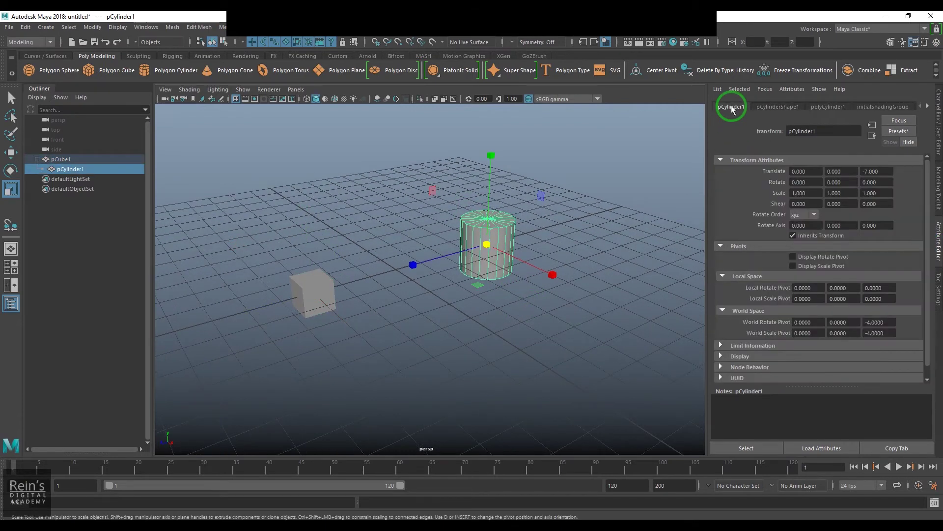
click(823, 239)
Move the cube to confirm the cylinder no longer follows, undo, and reselect the cylinder
drag(347, 305, 327, 337)
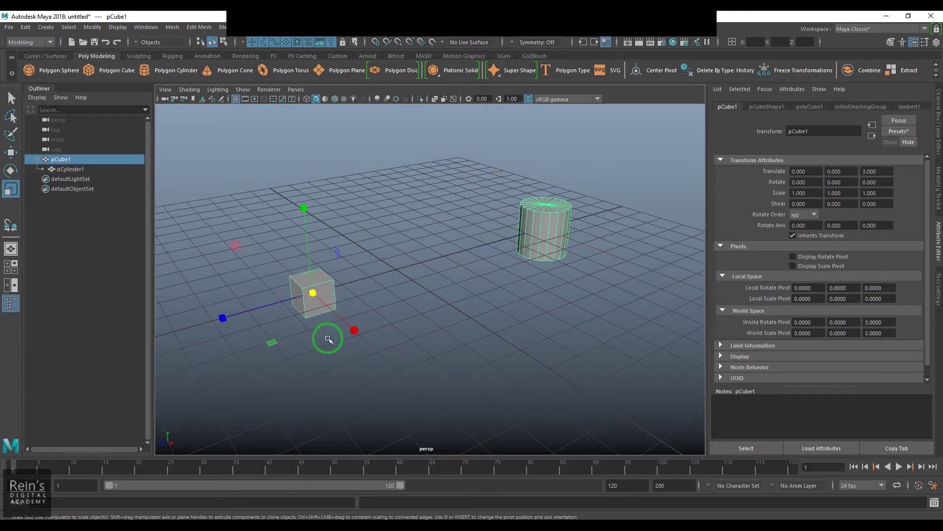
key(w)
middle_drag(317, 297, 403, 293)
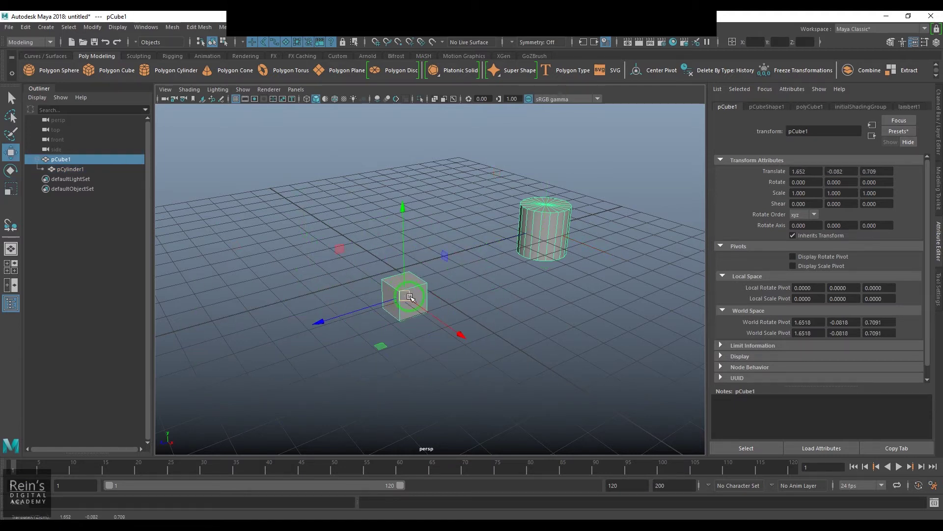
key(ctrl+z)
click(459, 295)
click(549, 258)
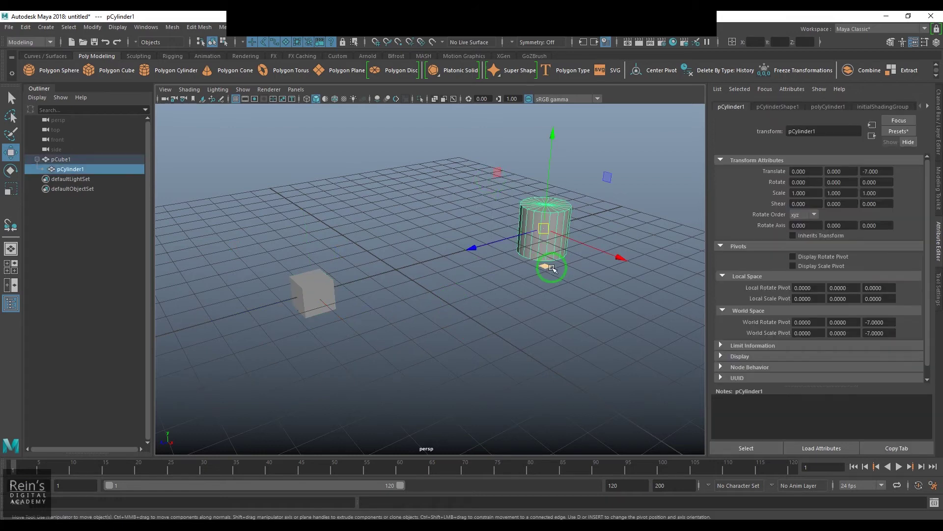
click(485, 295)
click(544, 266)
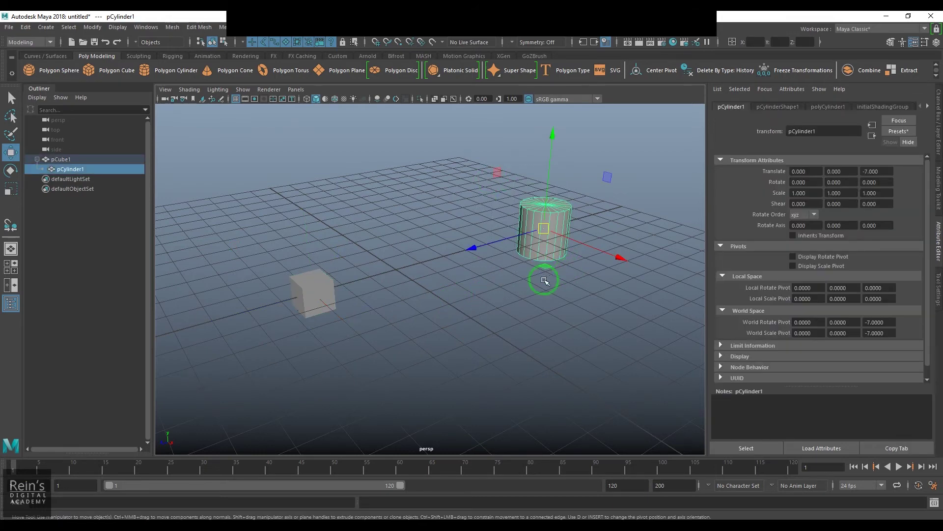
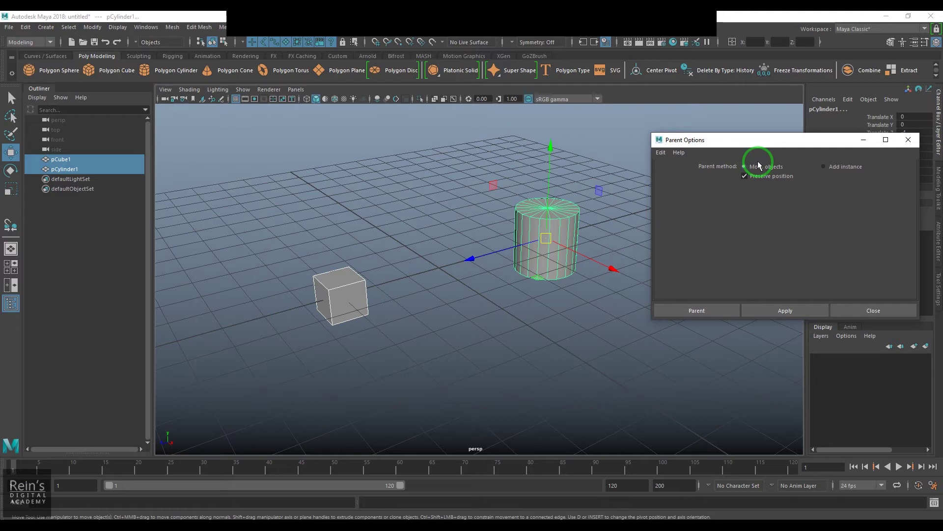
Parent an instance of the cube under the cylinder using Add instance, then test-move and undo
click(841, 169)
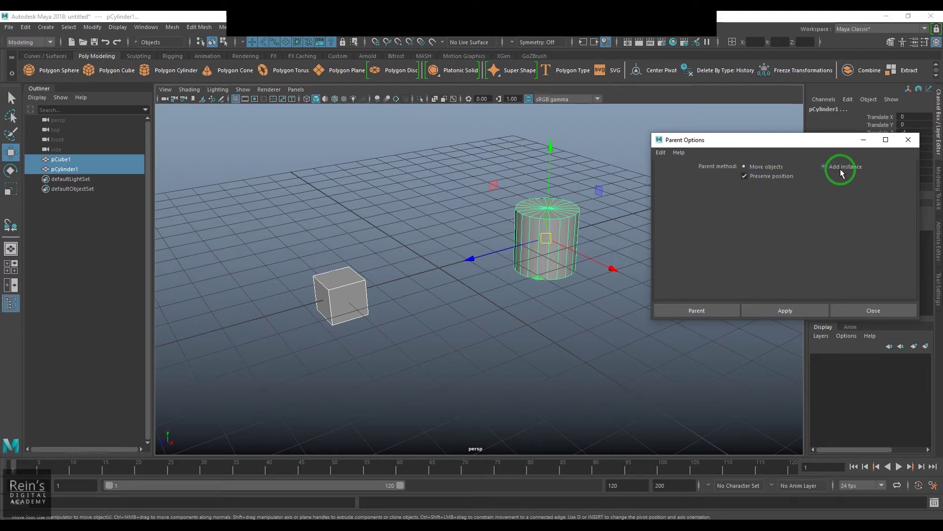
click(715, 310)
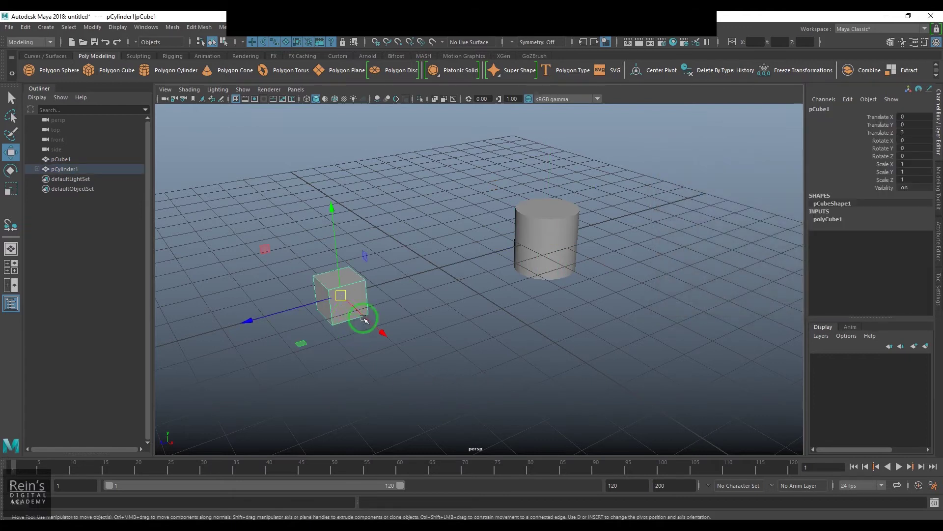
drag(339, 301, 283, 219)
key(ctrl+z)
Test-move the cylinder and the top-level cube, undoing each move
click(553, 261)
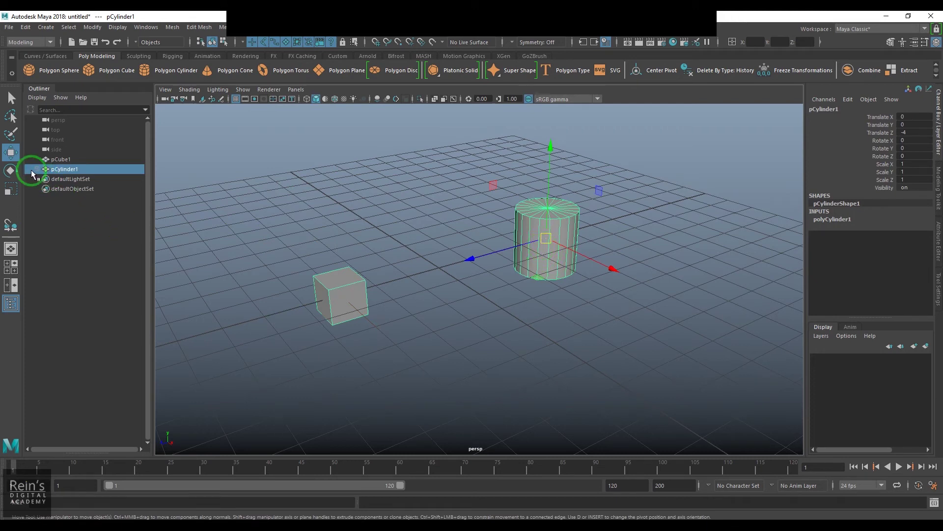
alt+drag(563, 343, 577, 160)
click(574, 260)
click(377, 268)
drag(367, 270, 363, 241)
key(ctrl+z)
key(ctrl+z)
key(ctrl+z)
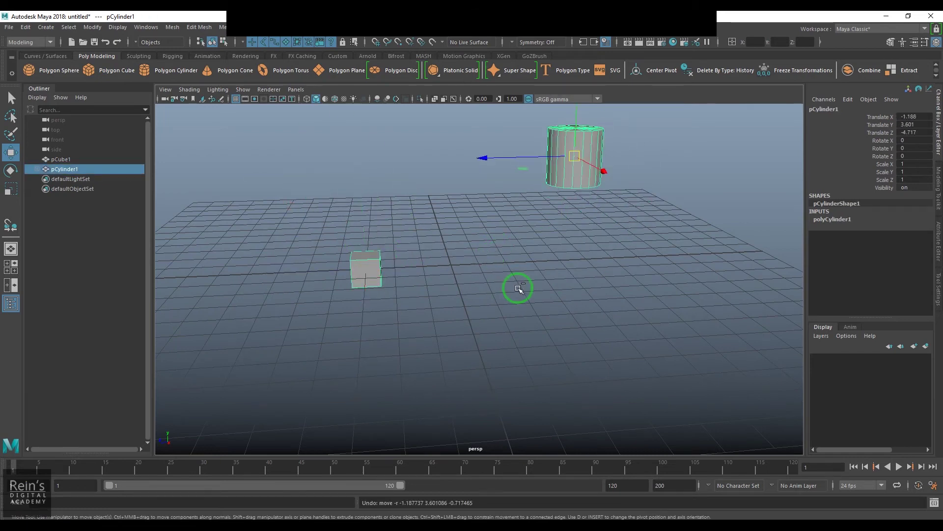
click(395, 297)
click(378, 273)
drag(366, 270, 393, 237)
key(ctrl+z)
Drag pCube1 under pCylinder1 in the Outliner and test moving the cube and cylinder
click(37, 169)
middle_drag(38, 171, 59, 169)
drag(366, 273, 374, 247)
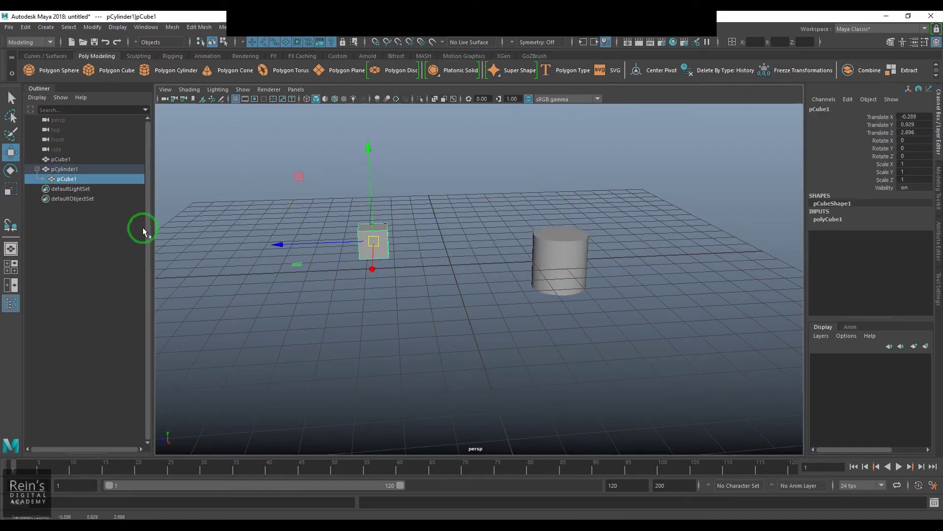
key(ctrl+z)
middle_drag(79, 180, 76, 173)
click(75, 172)
drag(559, 258, 613, 164)
click(76, 162)
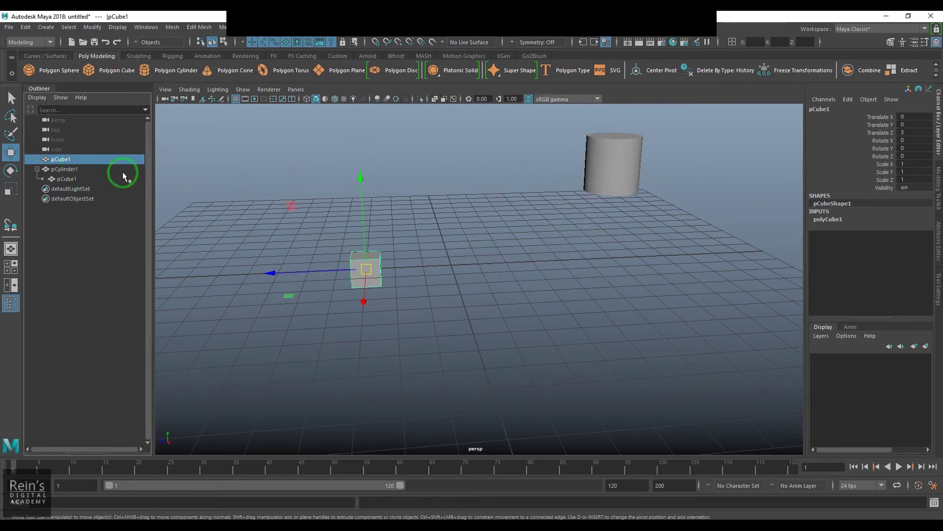
click(80, 179)
Inspect the cube instance's transform attributes, then reselect the cylinder
click(938, 242)
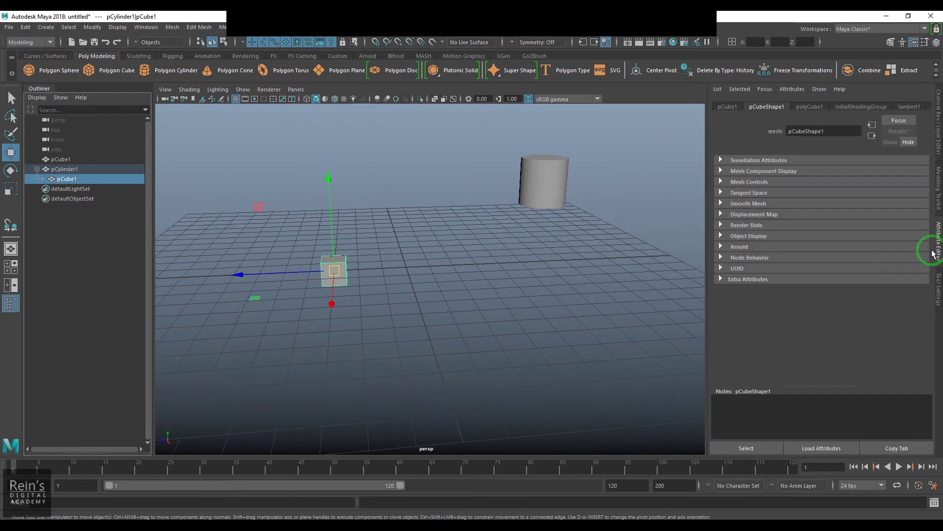
click(729, 105)
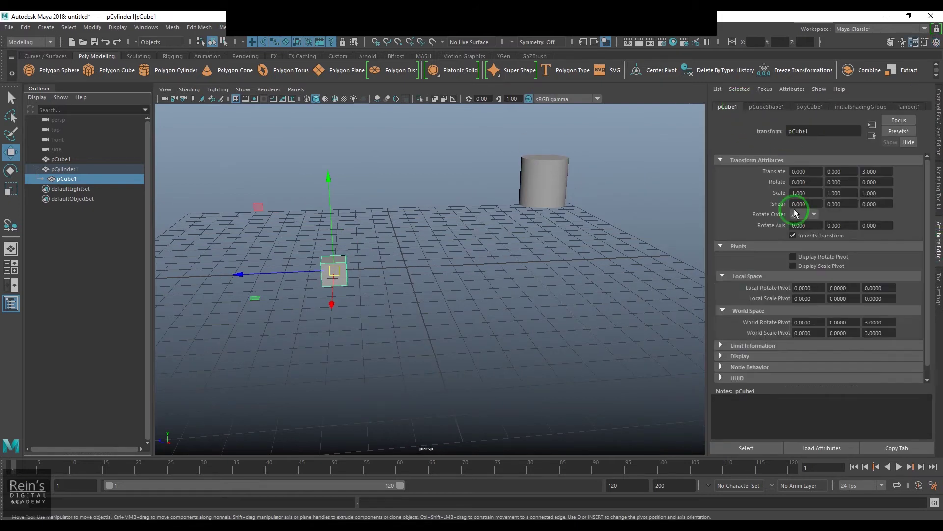
click(74, 169)
click(79, 160)
click(75, 170)
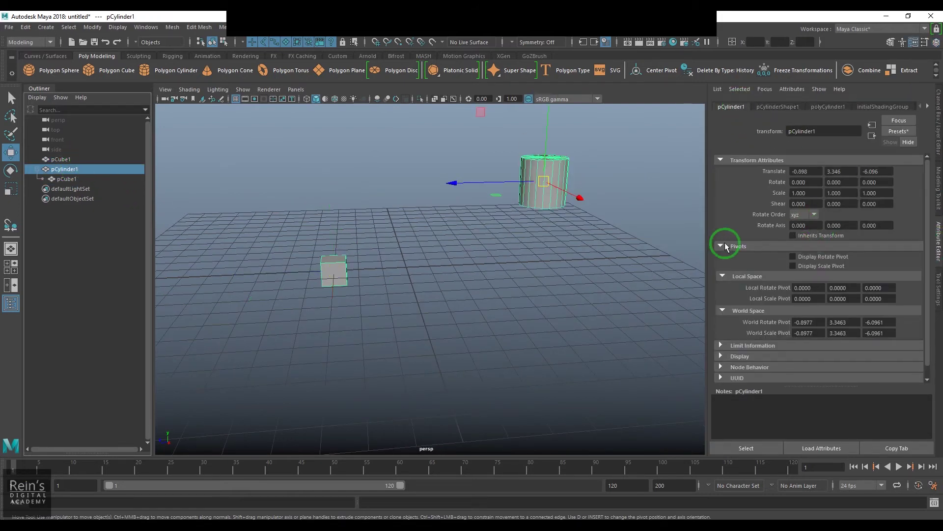
alt+middle_drag(521, 291, 554, 303)
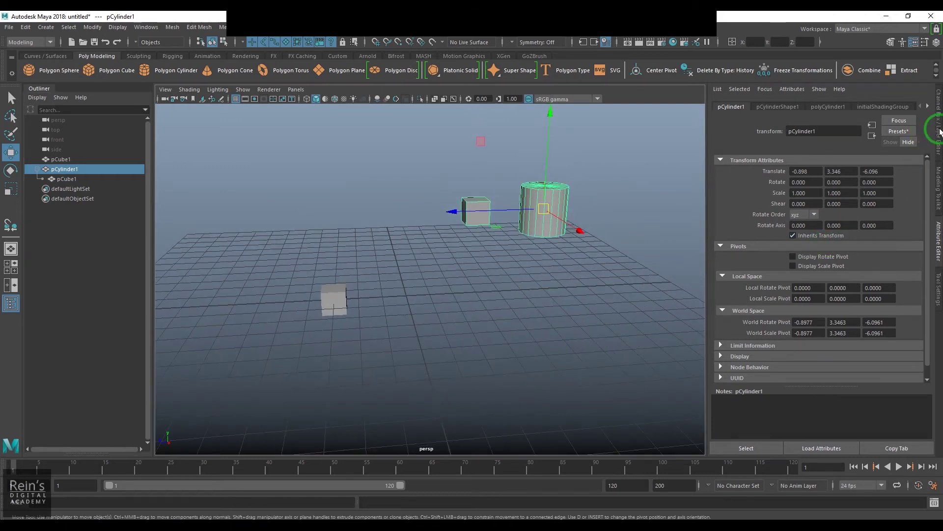
Zero the cylinder's translate in the Channel Box and move it up and back
click(939, 132)
drag(915, 116, 922, 130)
key(Return)
click(516, 292)
click(444, 307)
middle_drag(444, 307, 617, 239)
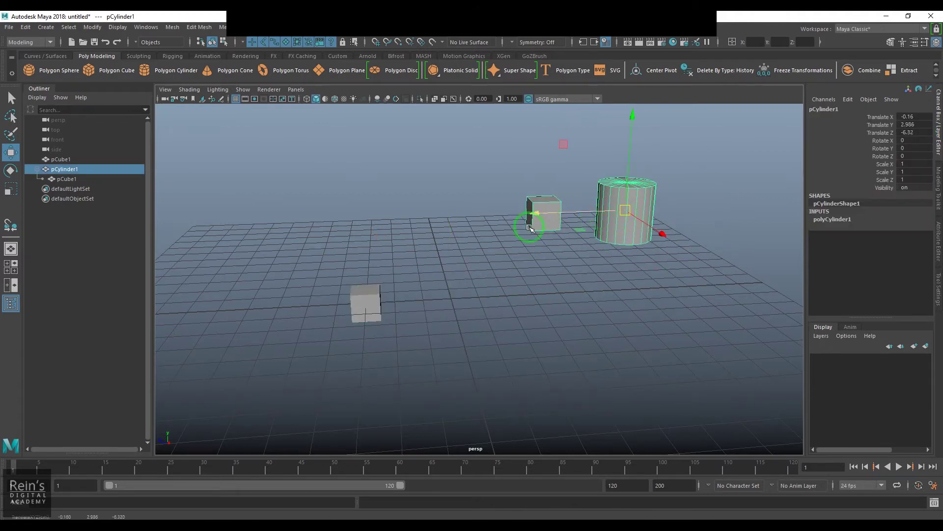
Move the cylinder to about 0.046, 2.587, -6.405, its child cube following while pCube1 stays
click(564, 269)
alt+drag(565, 271, 576, 301)
click(634, 218)
middle_drag(637, 217, 562, 225)
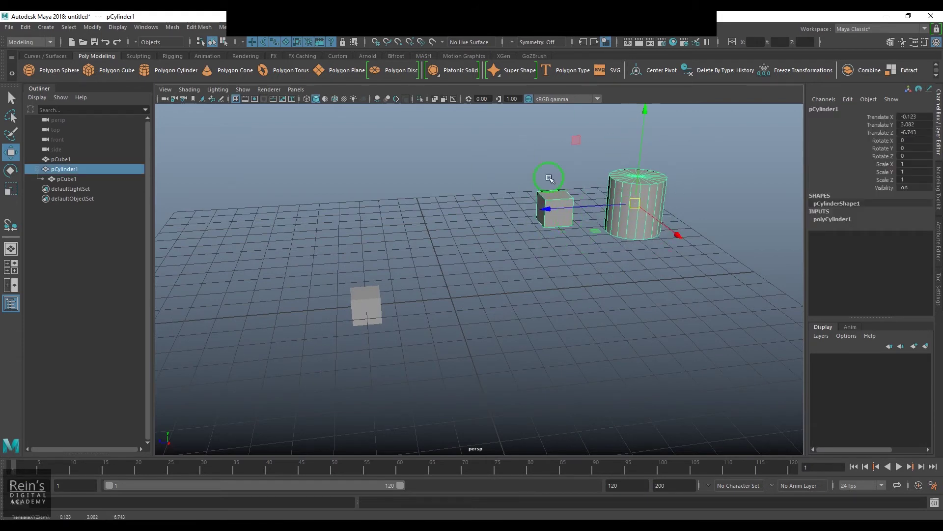
click(368, 310)
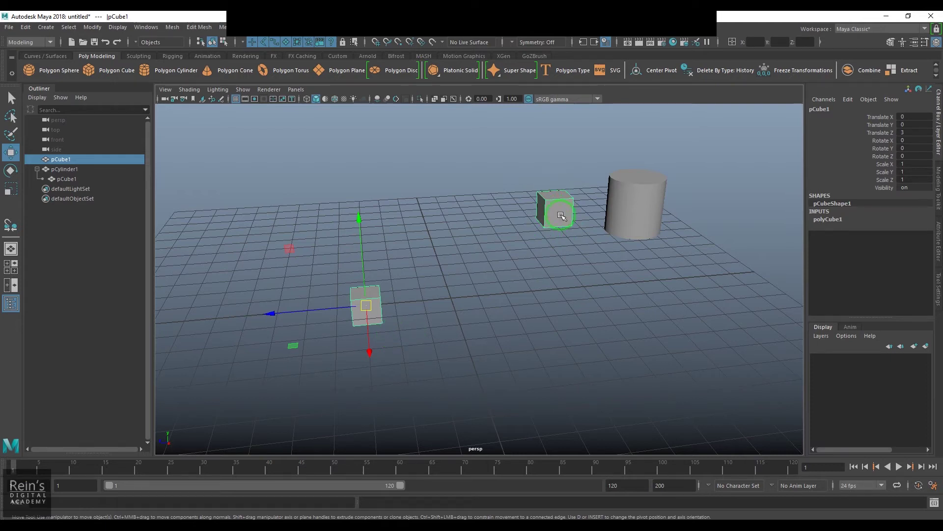
click(646, 224)
mouse_move(633, 205)
mouse_down()
mouse_move(681, 236)
mouse_move(623, 220)
mouse_up()
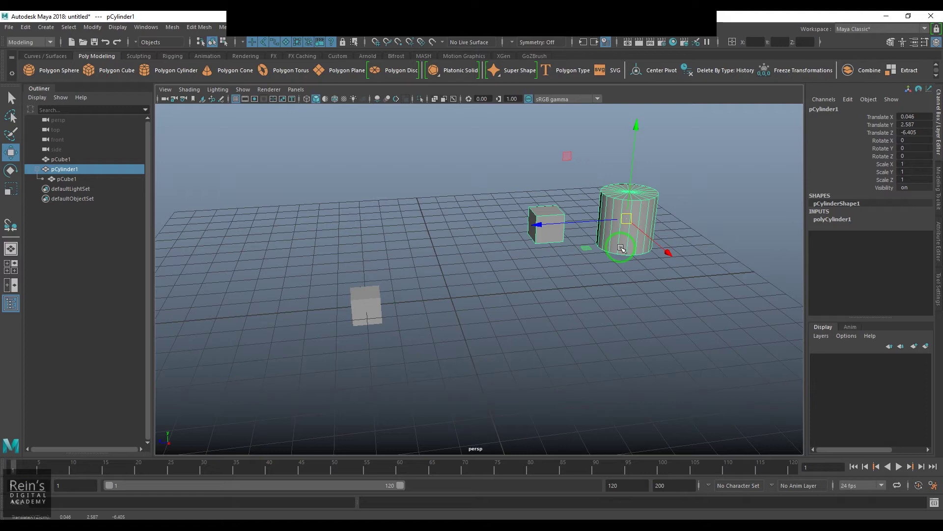
Set pCylinder1's translate to 0, 0, -1 in the Channel Box
text(0)
key(Tab)
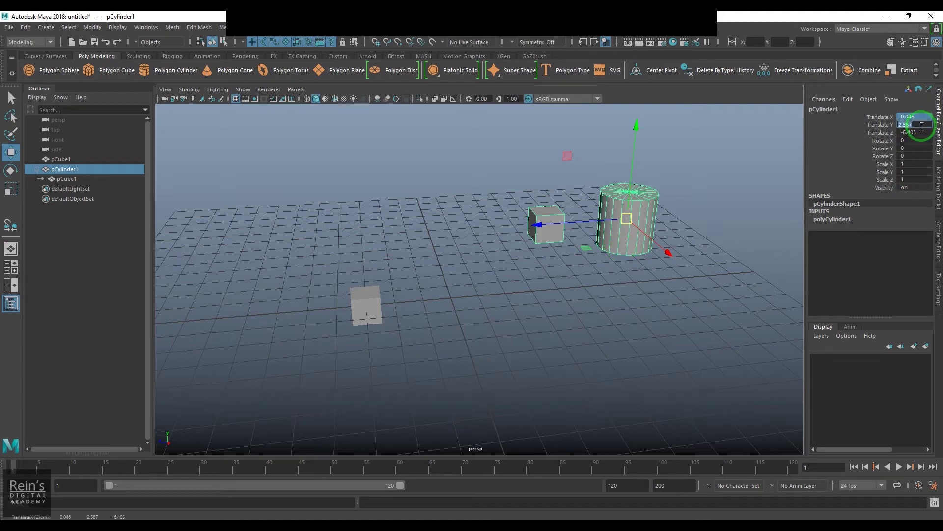
text(0)
key(Tab)
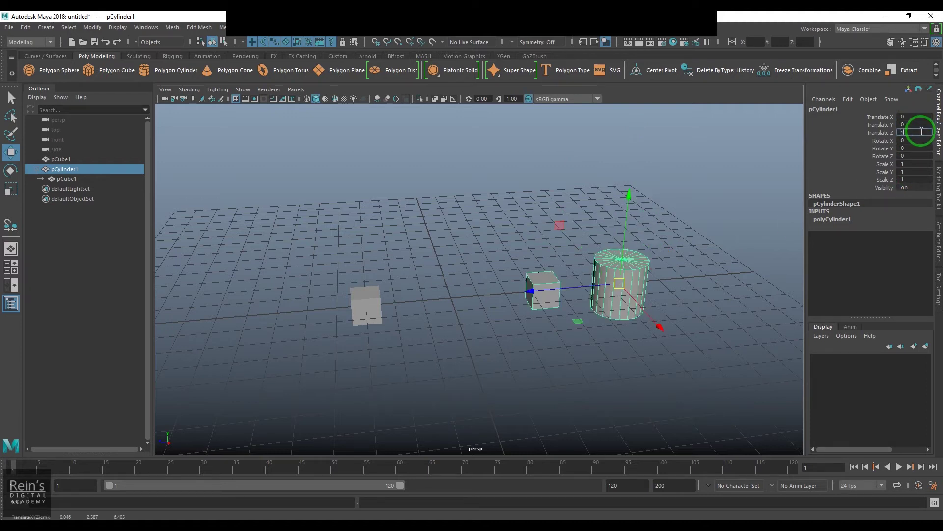
text(-1)
key(Return)
Try unparenting the cube instance with Shift+P, then reselect it in the Outliner
click(573, 323)
click(69, 181)
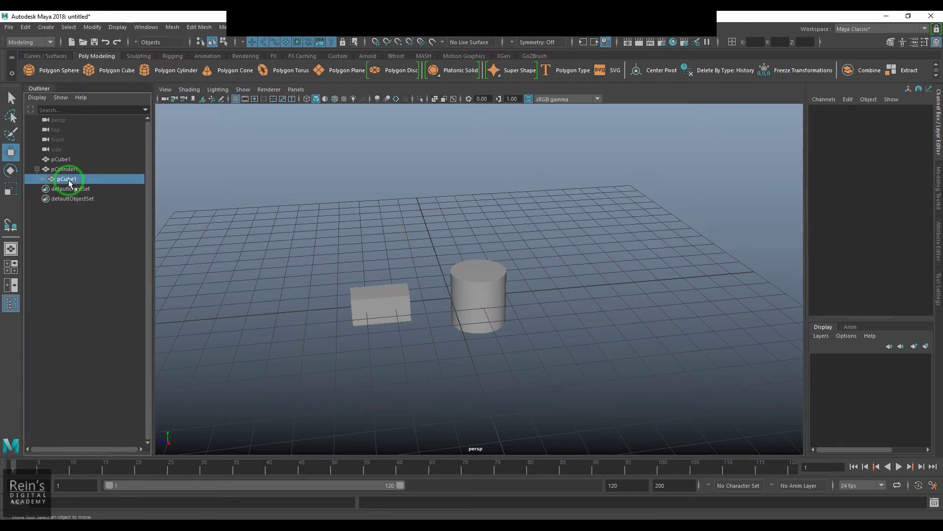
key(shift+p)
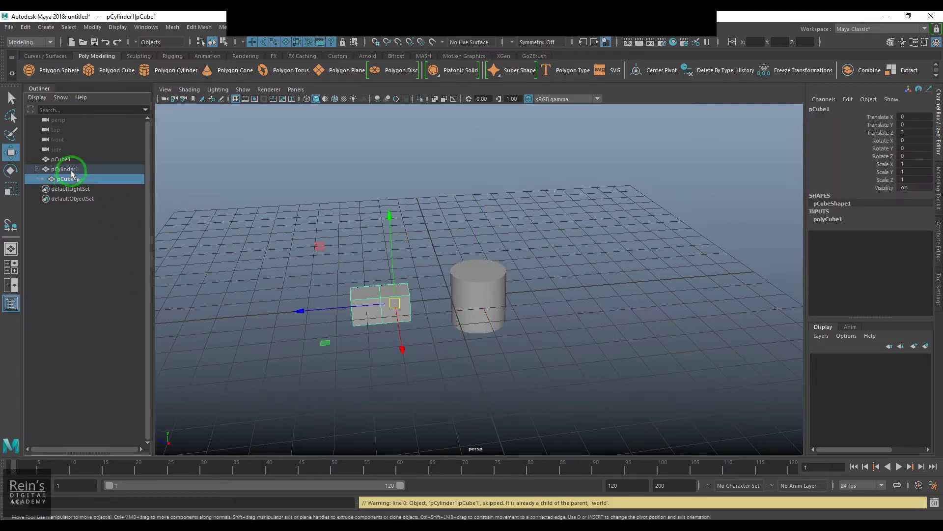
click(70, 170)
click(73, 160)
click(175, 239)
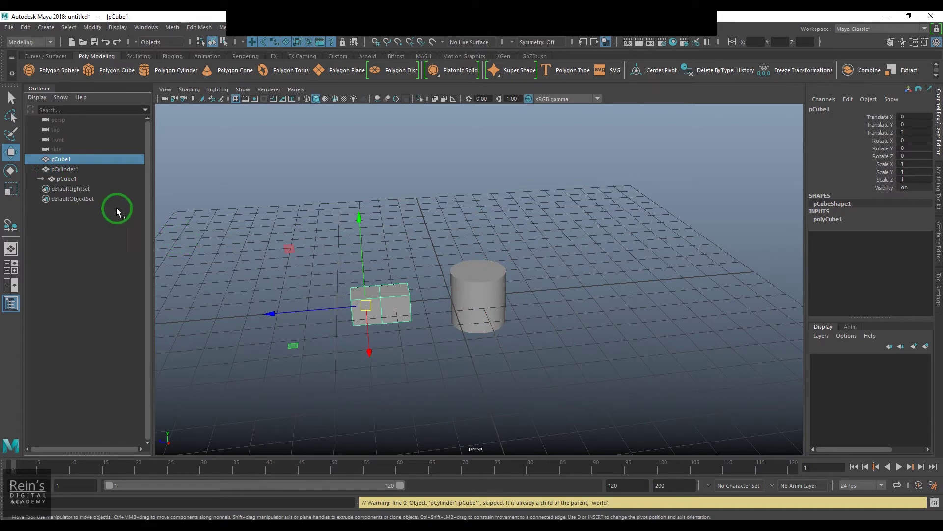
click(76, 178)
Unparent the cube instance from the cylinder using the Remove instance option
click(25, 27)
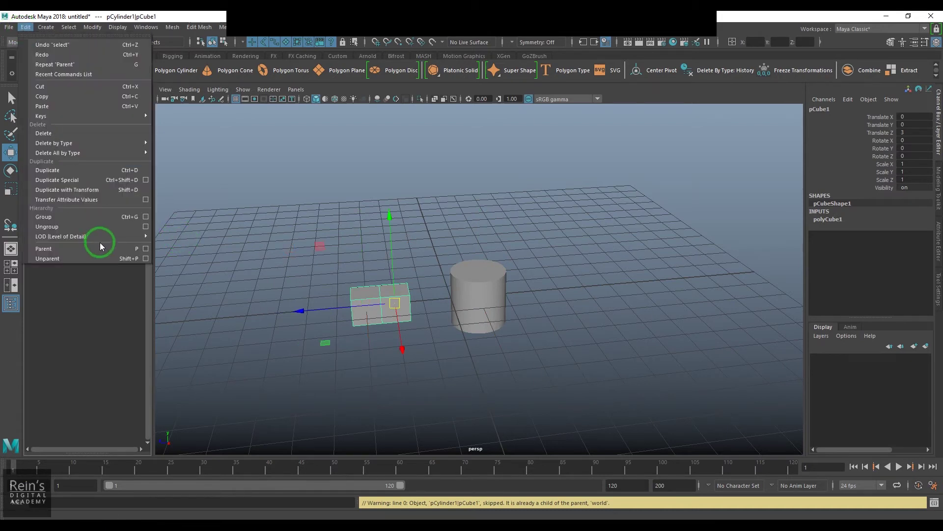
click(146, 258)
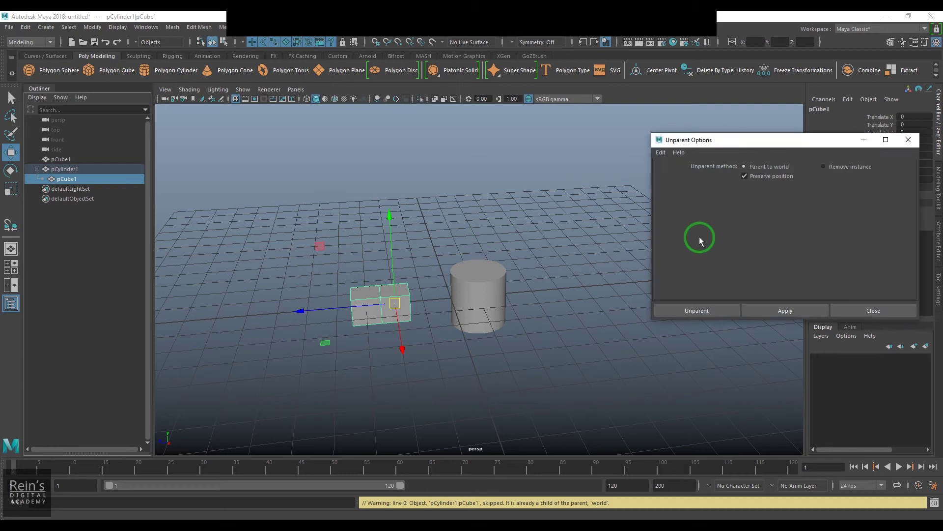
click(849, 167)
click(792, 310)
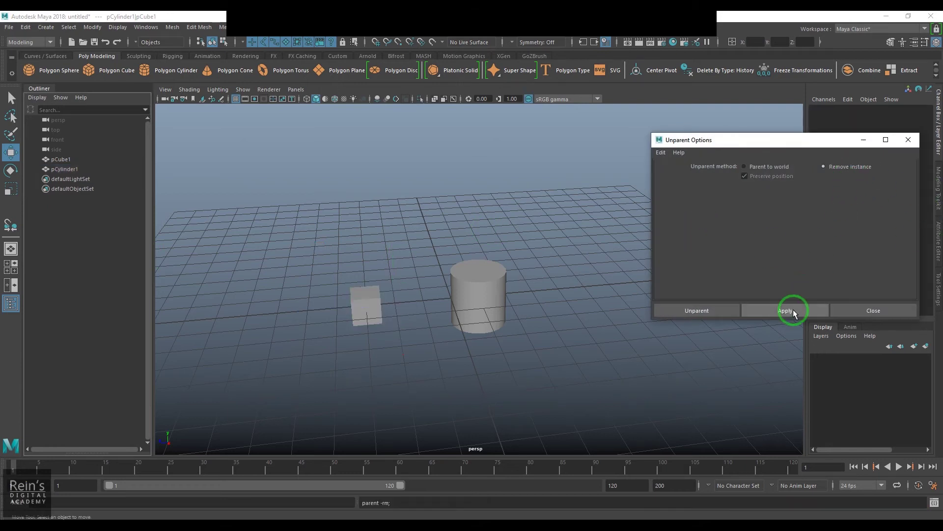
click(876, 317)
Move the cylinder along Z with grid snapping, then select both cylinder and cube
click(496, 308)
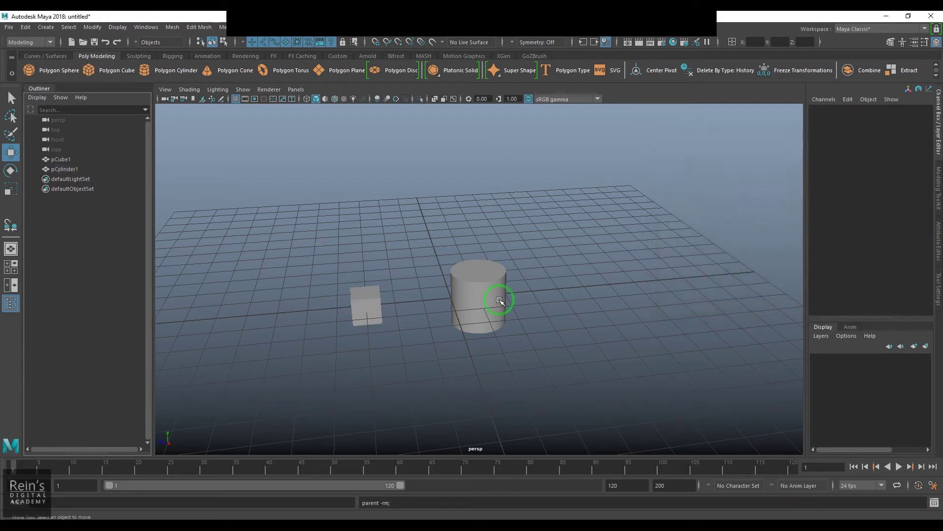
drag(480, 295, 560, 278)
key(ctrl+z)
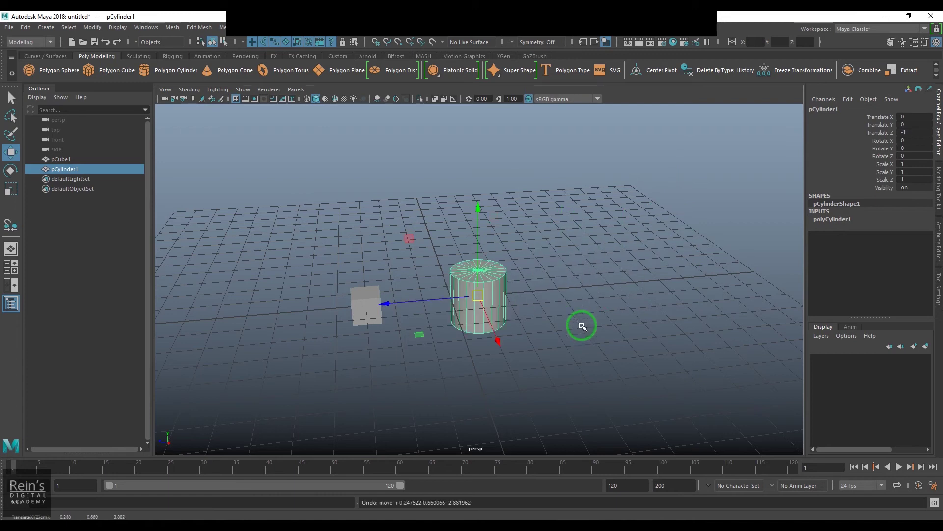
key(x)
drag(452, 299, 533, 294)
drag(330, 250, 413, 338)
click(565, 312)
shift+drag(330, 276, 419, 362)
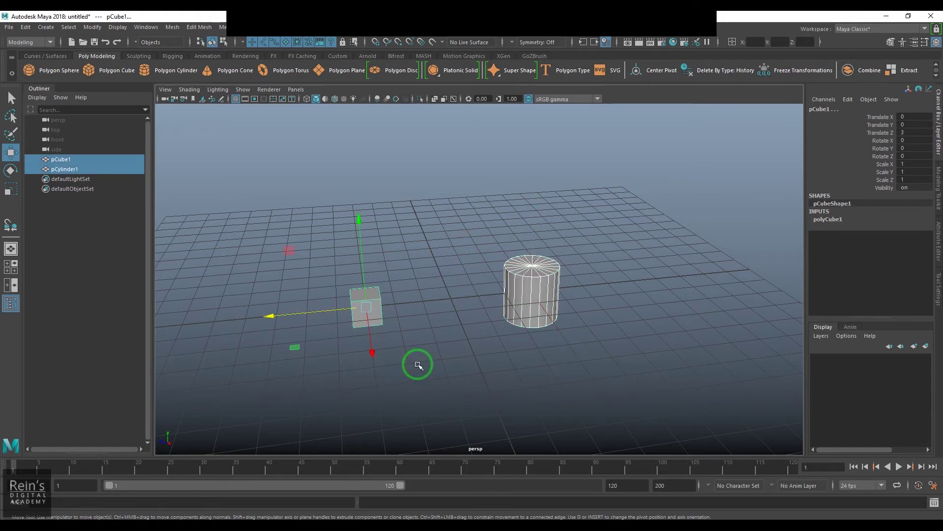
Parent the cylinder under the cube via Edit > Parent, inspect the view, then undo
click(25, 29)
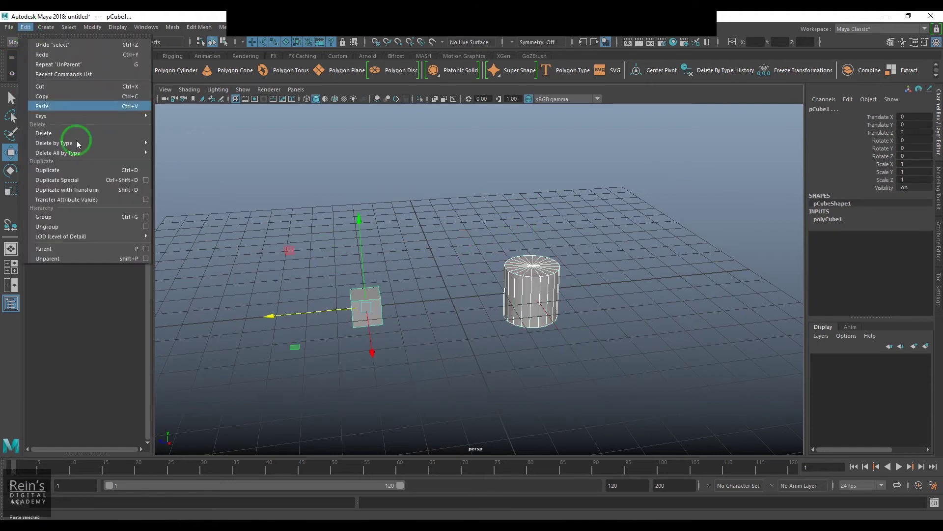
click(145, 248)
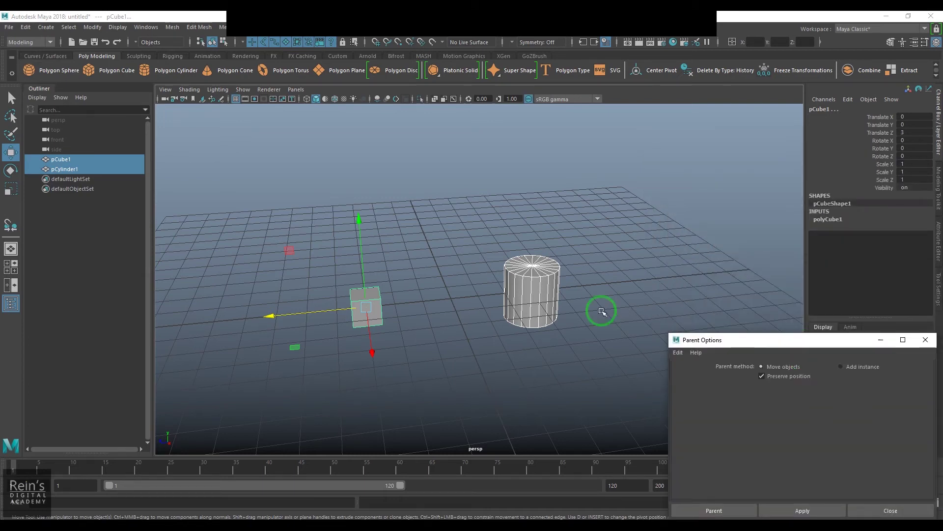
click(553, 313)
click(917, 138)
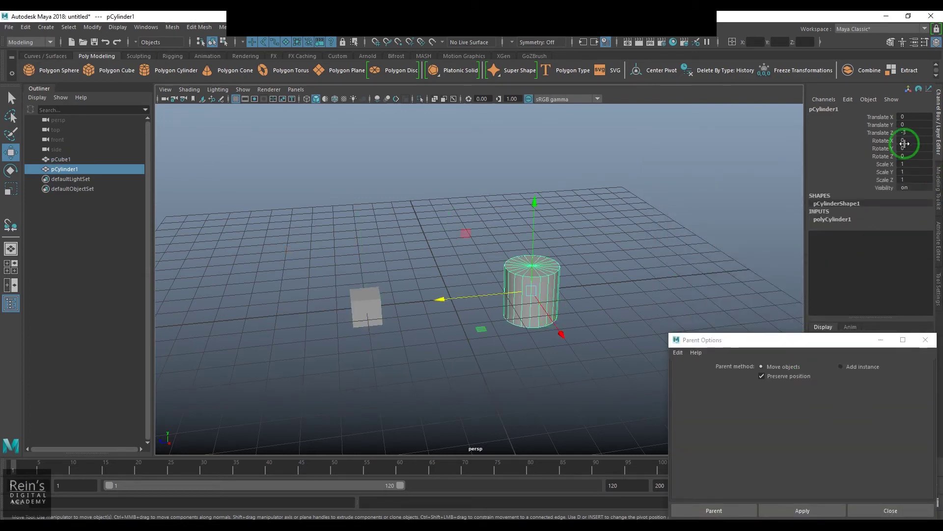
shift+drag(347, 257, 404, 337)
drag(797, 339, 720, 268)
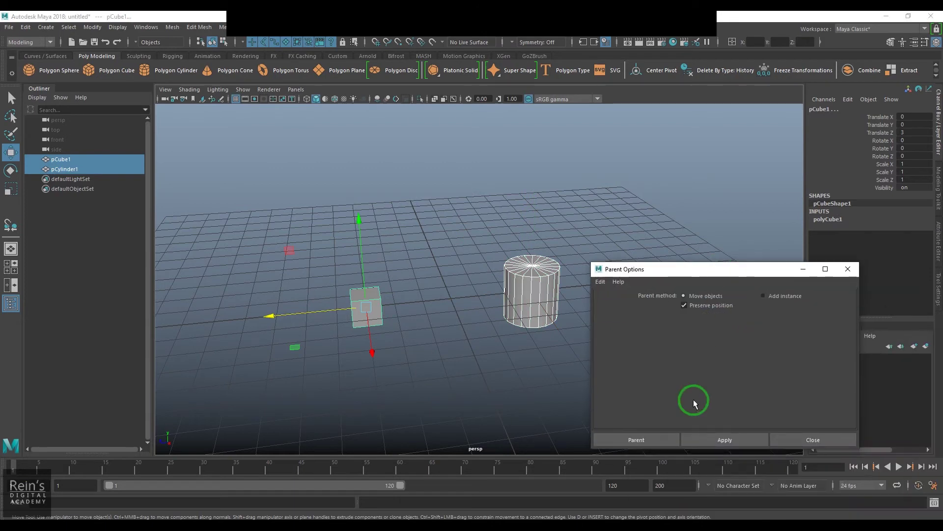
click(639, 439)
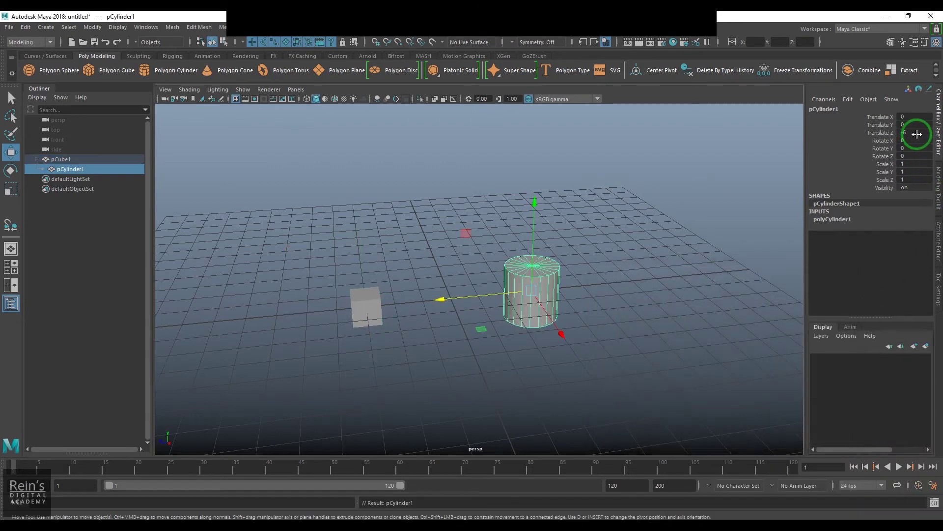
alt+right_drag(387, 325, 455, 401)
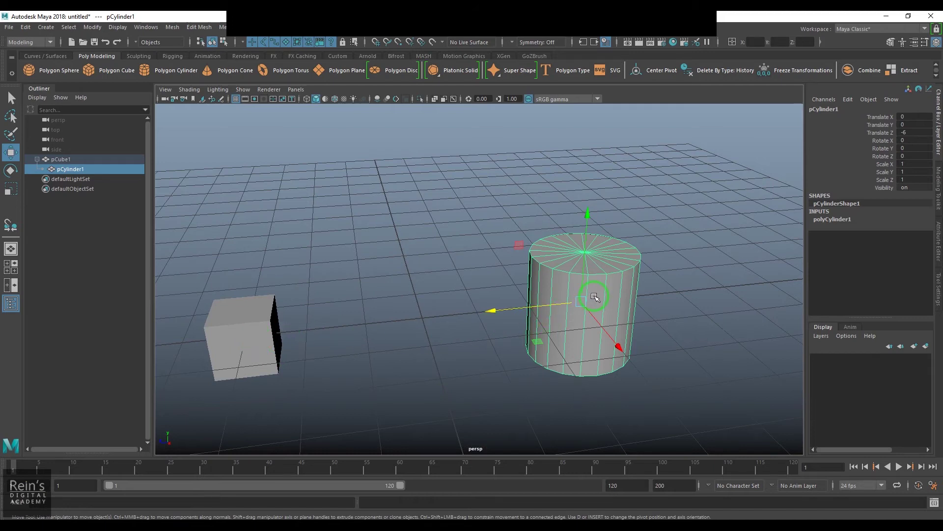
alt+drag(712, 317, 610, 349)
key(ctrl+z)
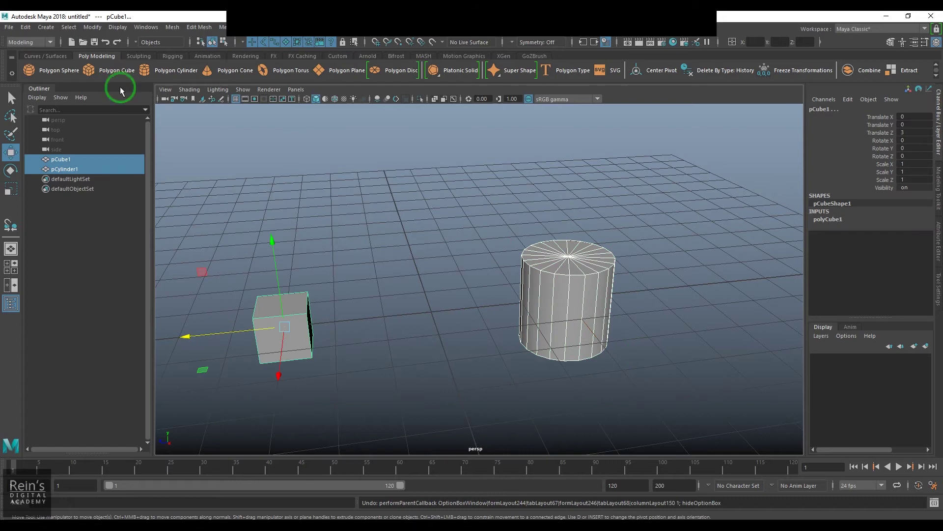
Parent pCylinder1 under pCube1 via Edit > Parent, then test-move the cube and undo
click(25, 27)
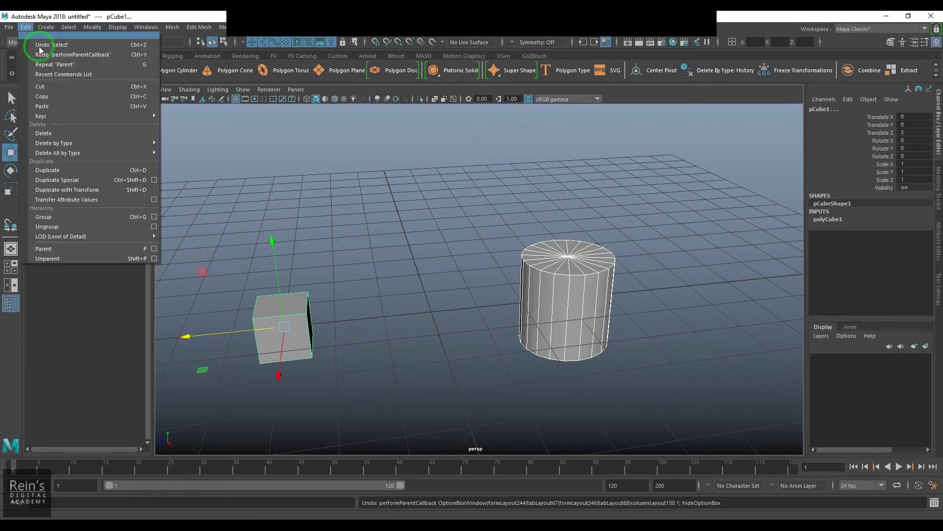
click(154, 249)
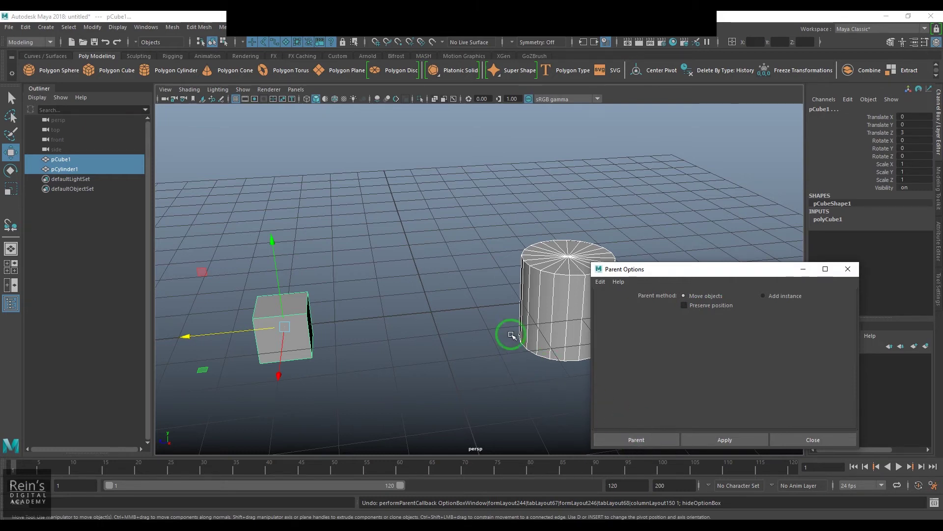
drag(541, 226, 580, 293)
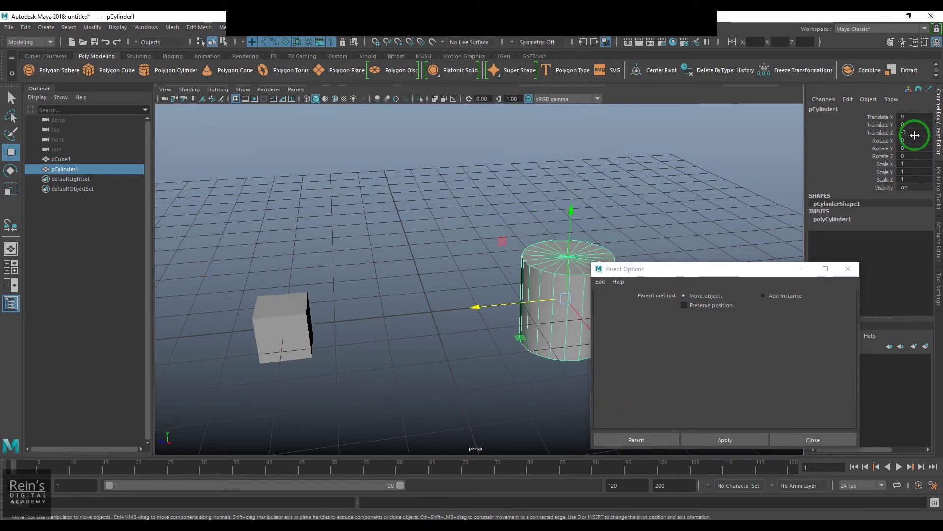
drag(283, 249, 324, 314)
click(552, 248)
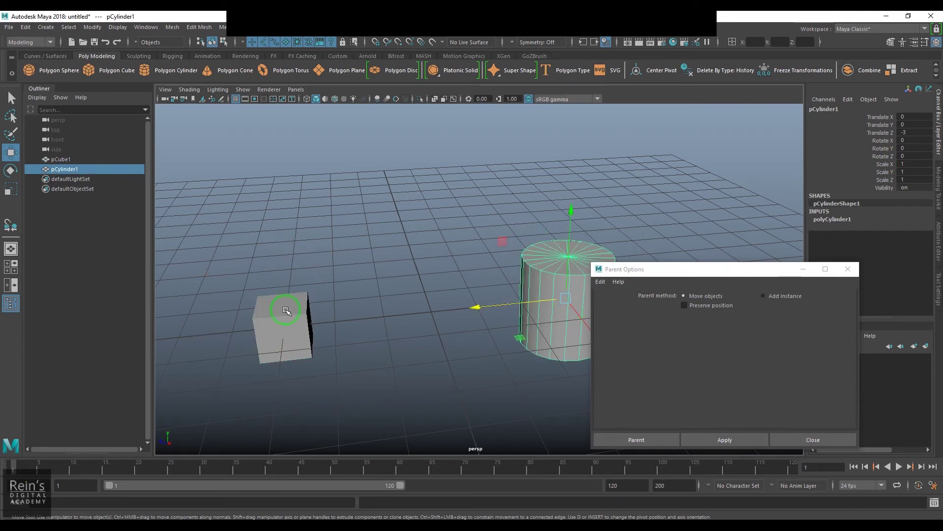
shift+click(288, 317)
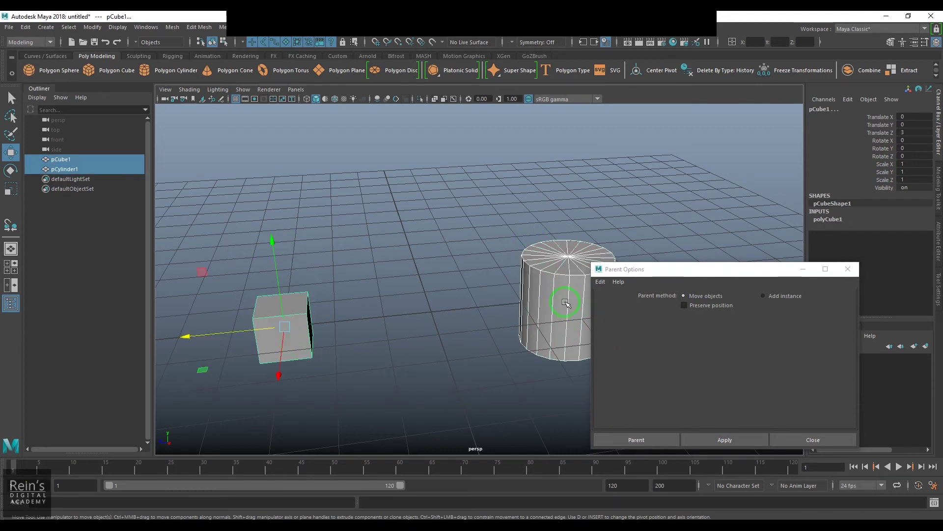
click(659, 439)
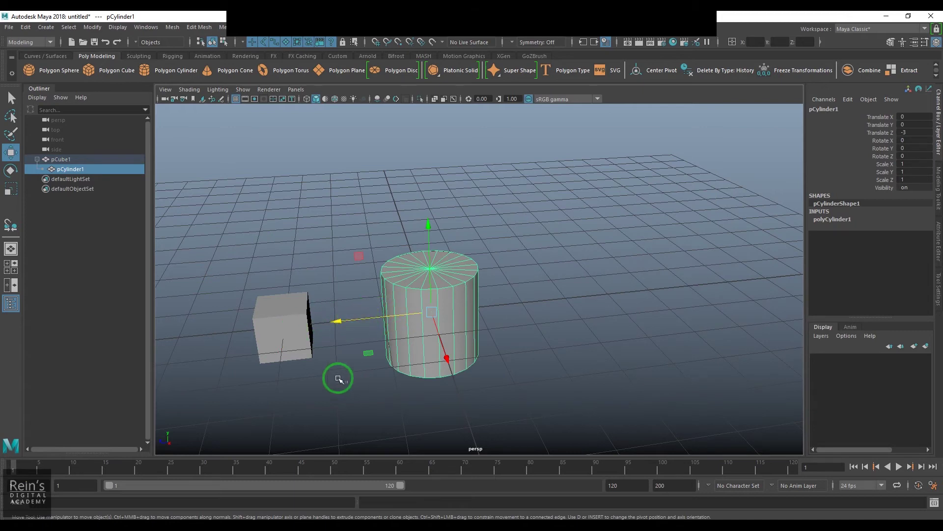
click(284, 326)
drag(284, 325, 362, 300)
key(ctrl+z)
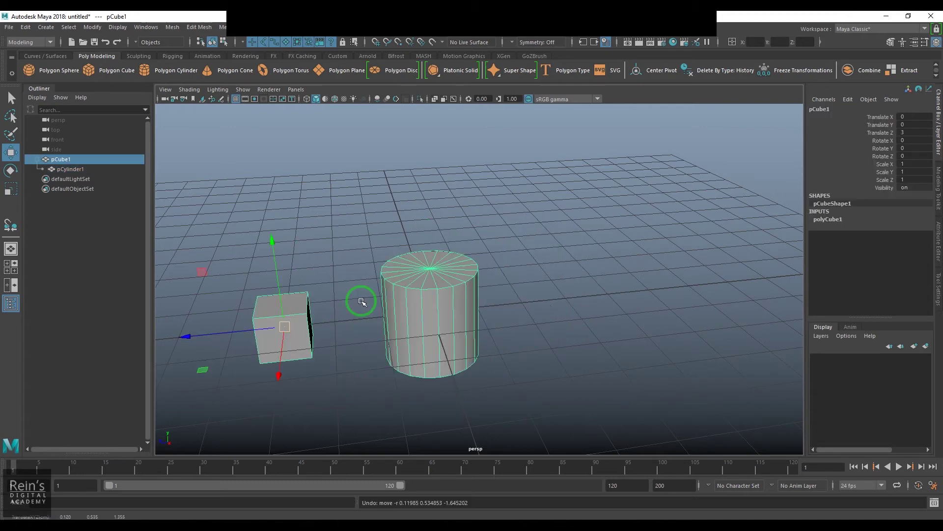
Reframe the view and select the cube, undoing its trial move
click(30, 30)
click(565, 310)
alt+right_drag(565, 310, 448, 354)
alt+drag(448, 353, 445, 346)
mouse_move(356, 286)
mouse_down()
mouse_move(391, 354)
mouse_move(405, 343)
mouse_move(535, 377)
mouse_up()
key(ctrl+z)
key(ctrl+z)
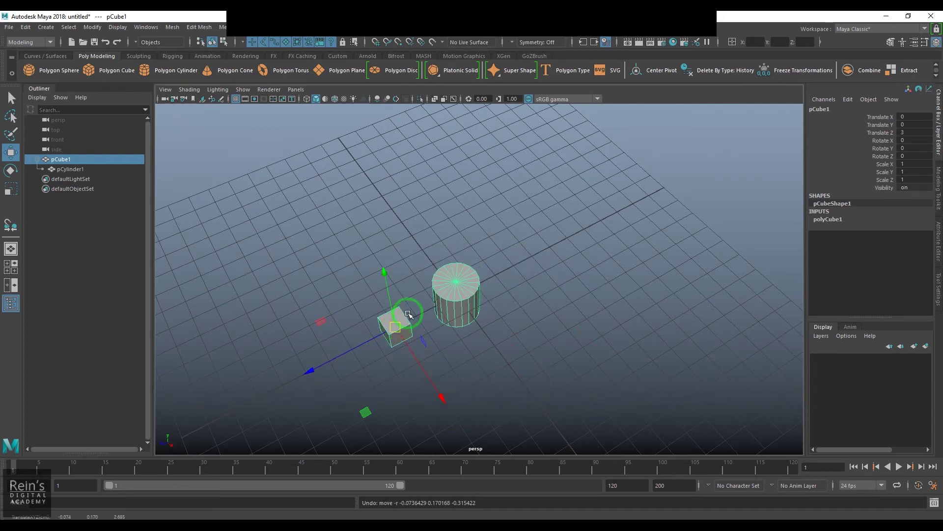
Create a polygon sphere left of the cube and parent the cube under it
click(29, 69)
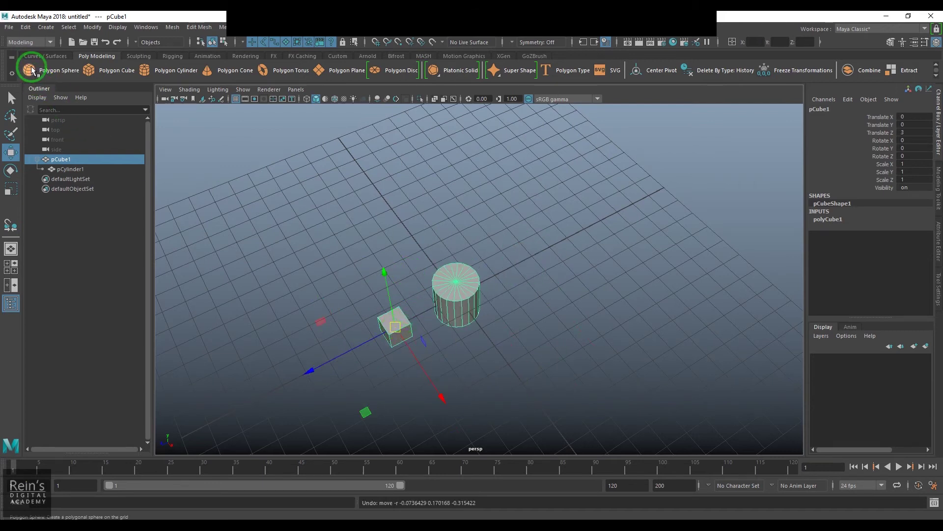
middle_drag(442, 375, 267, 335)
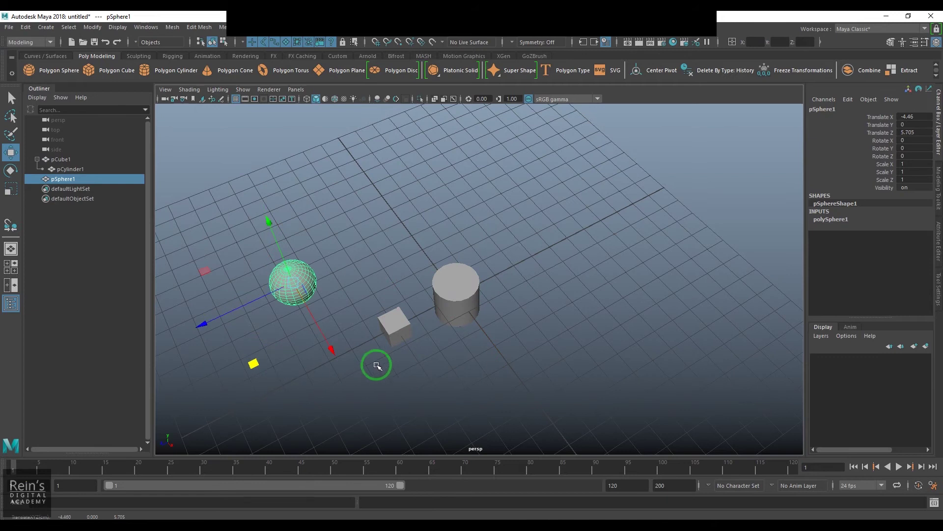
click(391, 326)
shift+click(295, 285)
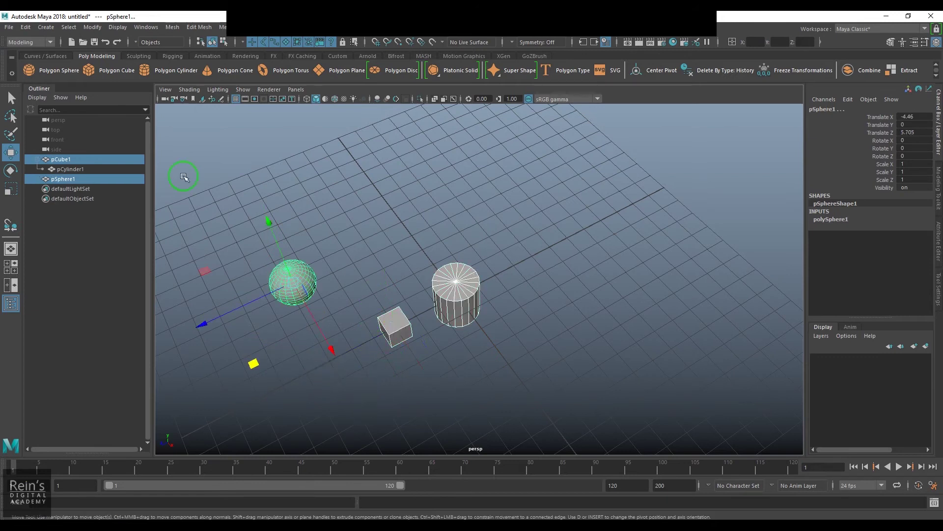
click(25, 27)
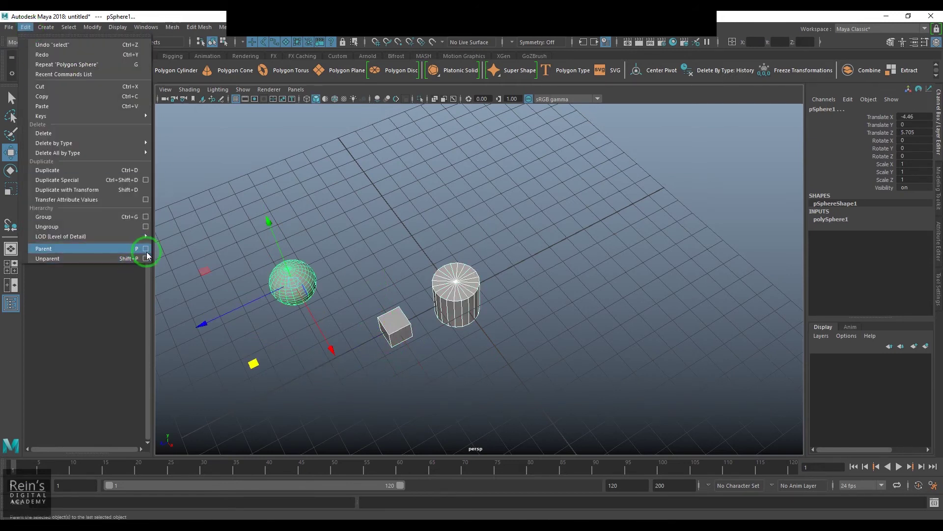
click(146, 249)
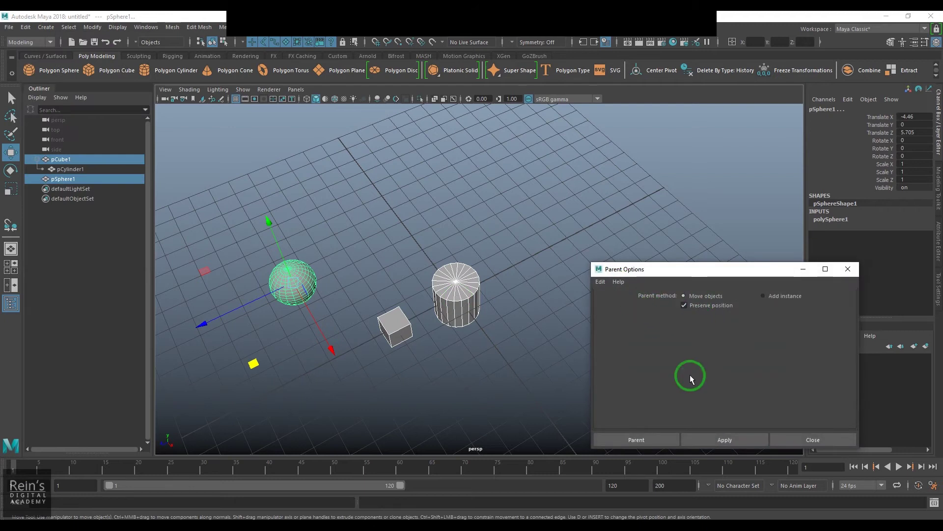
click(636, 440)
Move the sphere, cube and cylinder in turn to test the three-level hierarchy
alt+drag(506, 410, 532, 375)
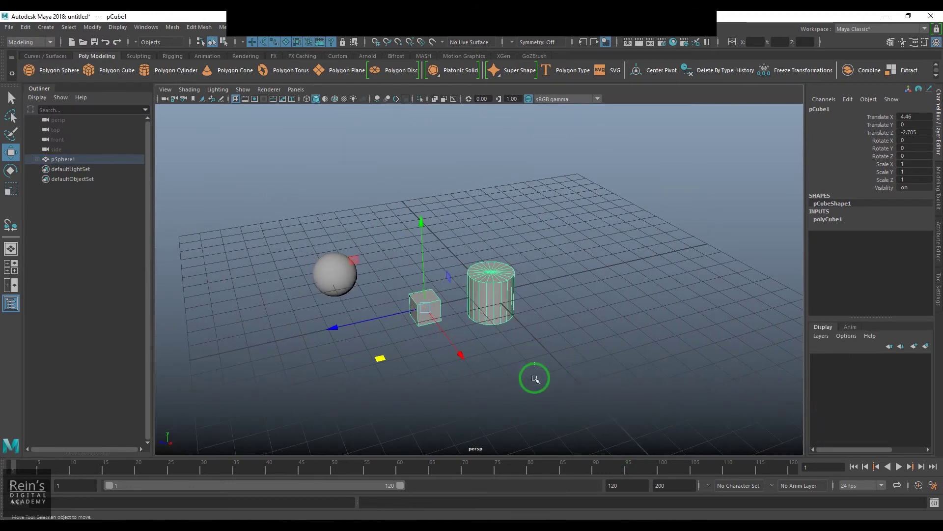
click(337, 274)
drag(337, 274, 378, 241)
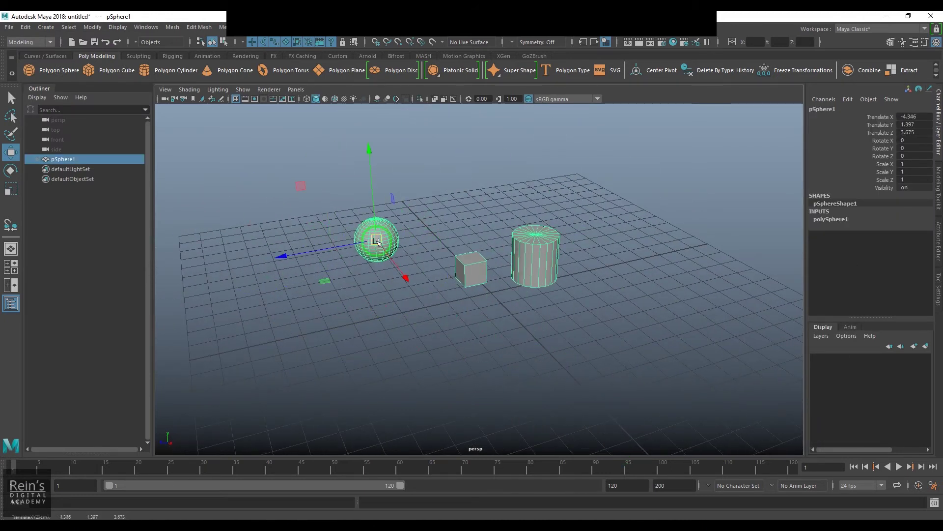
click(471, 270)
drag(470, 269, 451, 269)
click(514, 253)
drag(515, 253, 546, 271)
key(ctrl+z)
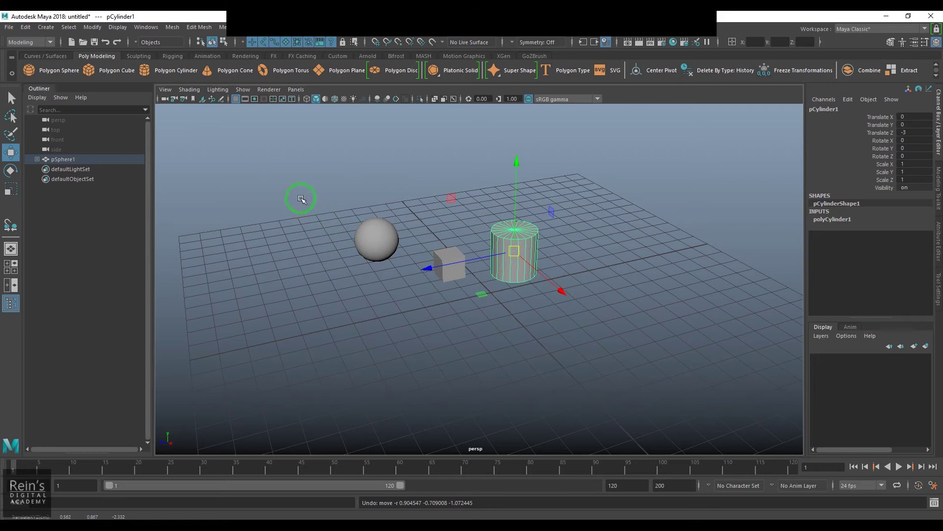
Shift the cube and cylinder down-right after another sphere test, then select the large cube
click(394, 326)
click(388, 252)
drag(389, 252, 403, 275)
key(ctrl+z)
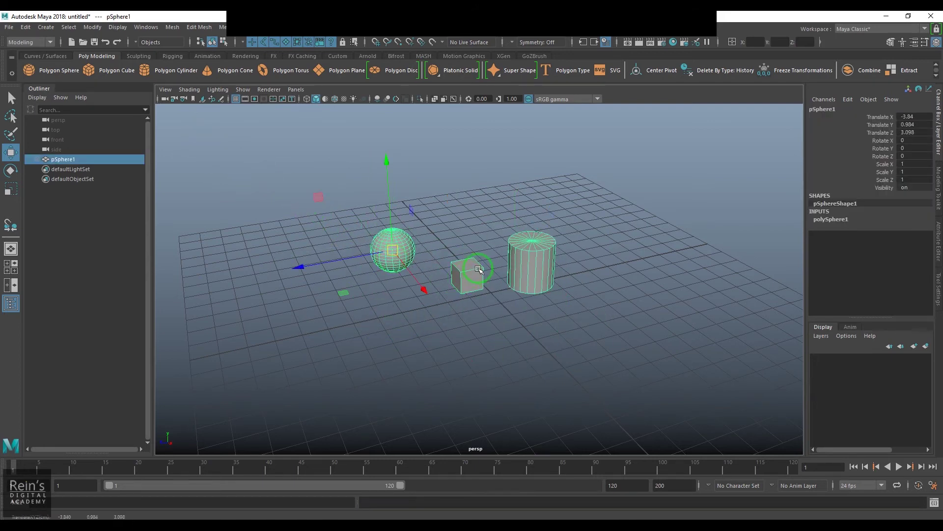
click(464, 270)
drag(463, 270, 516, 307)
click(577, 322)
drag(576, 322, 648, 320)
click(486, 393)
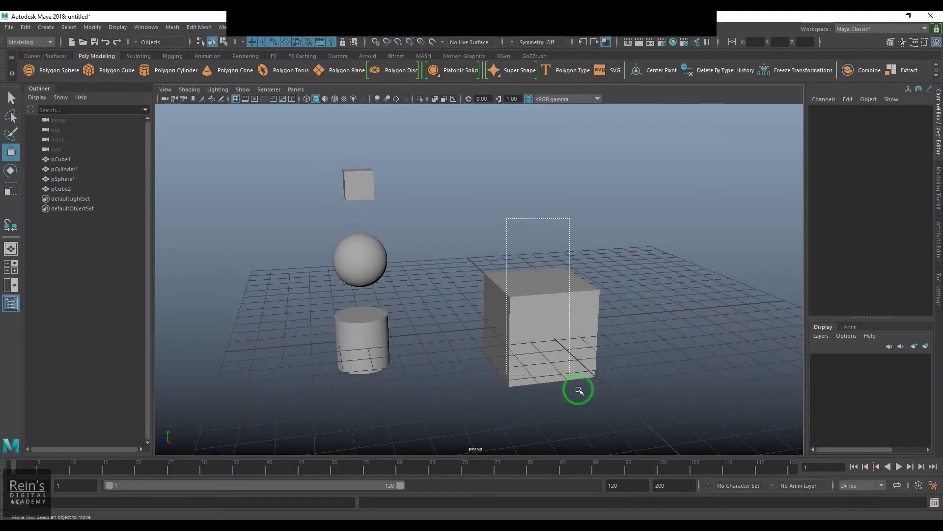
click(566, 365)
Click through the cylinder, sphere and small cube to check what each selects
click(357, 339)
click(360, 261)
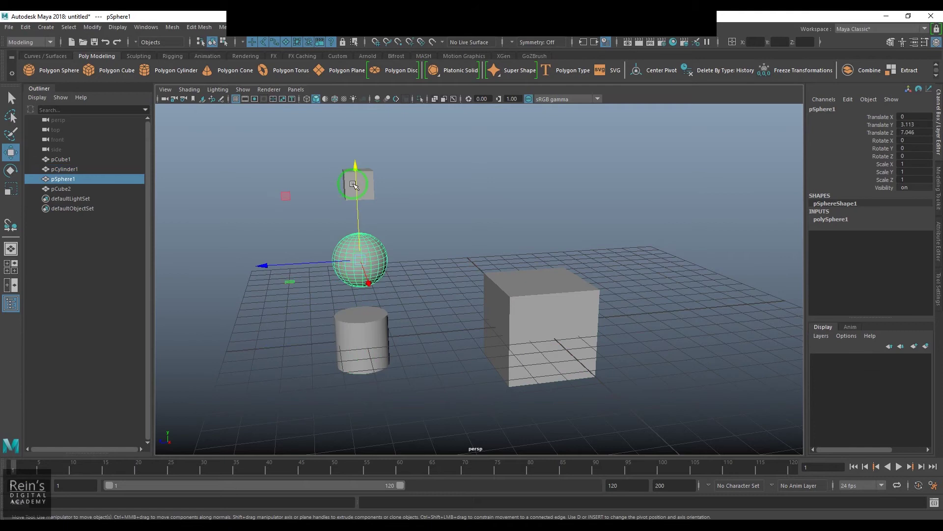
click(359, 187)
click(355, 321)
click(366, 265)
click(372, 189)
alt+drag(390, 236, 358, 352)
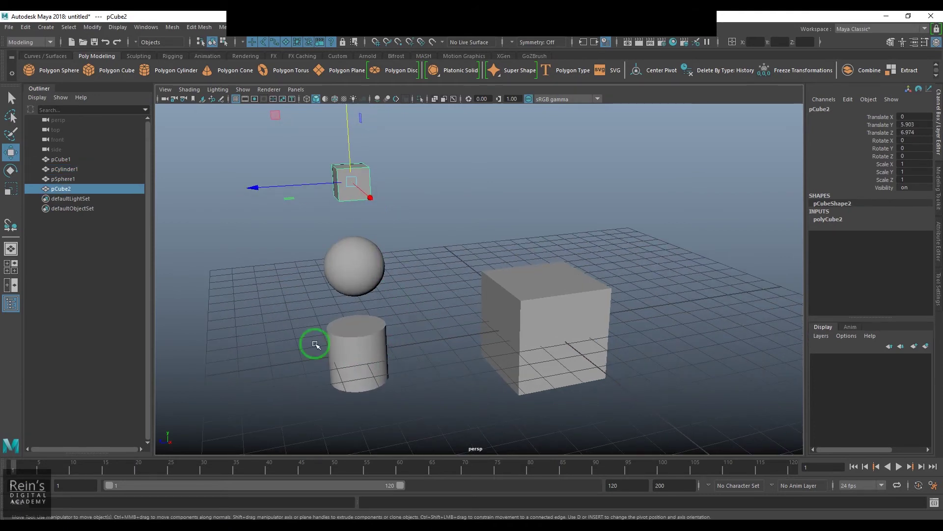
Parent the cylinder under the sphere with Edit > Parent
click(373, 373)
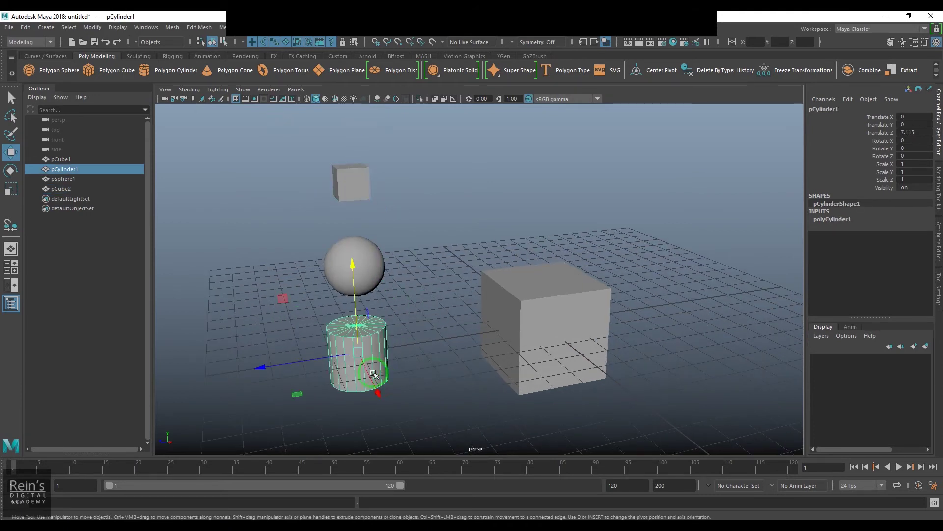
shift+click(377, 268)
click(26, 27)
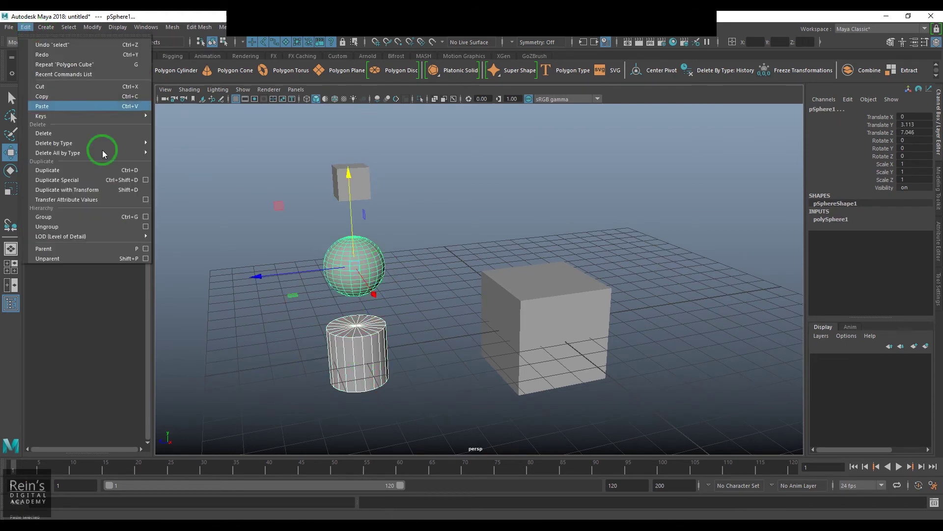
click(147, 249)
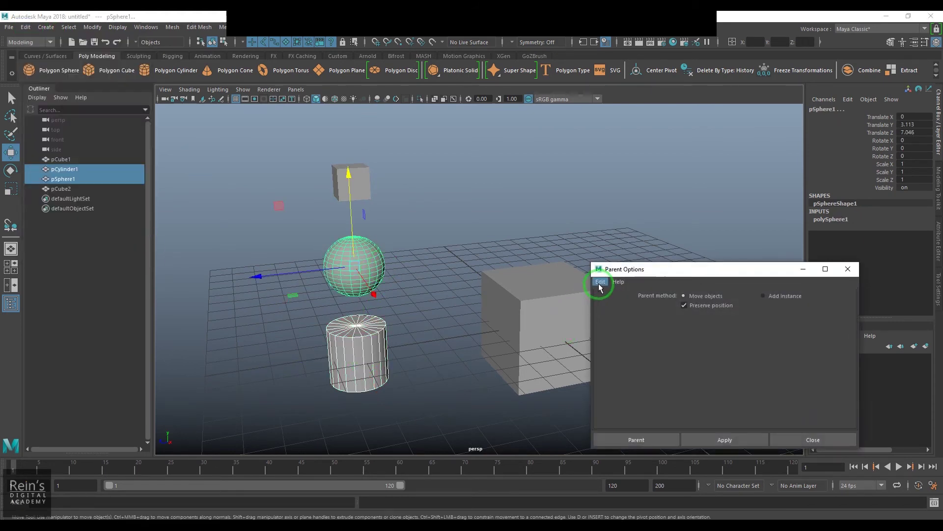
click(634, 439)
Parent the sphere under the small cube with Edit > Parent
click(358, 263)
shift+click(362, 177)
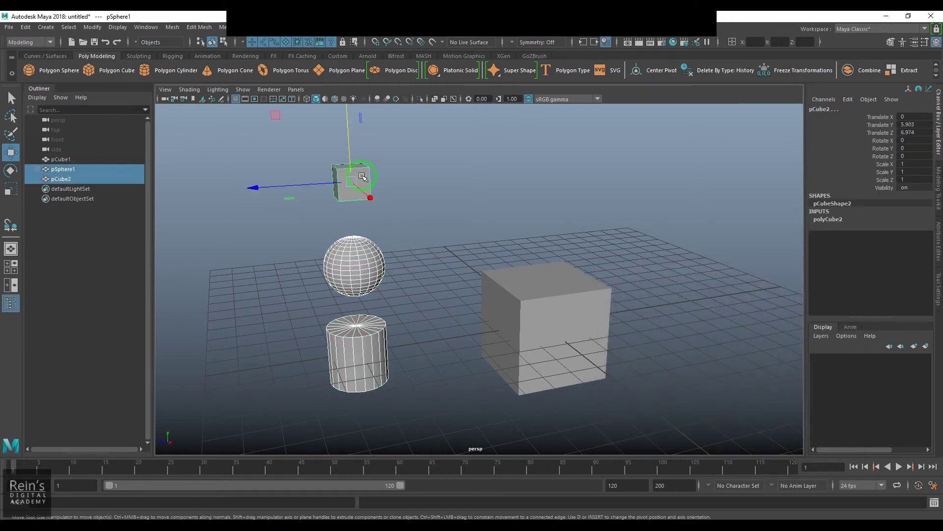
click(25, 27)
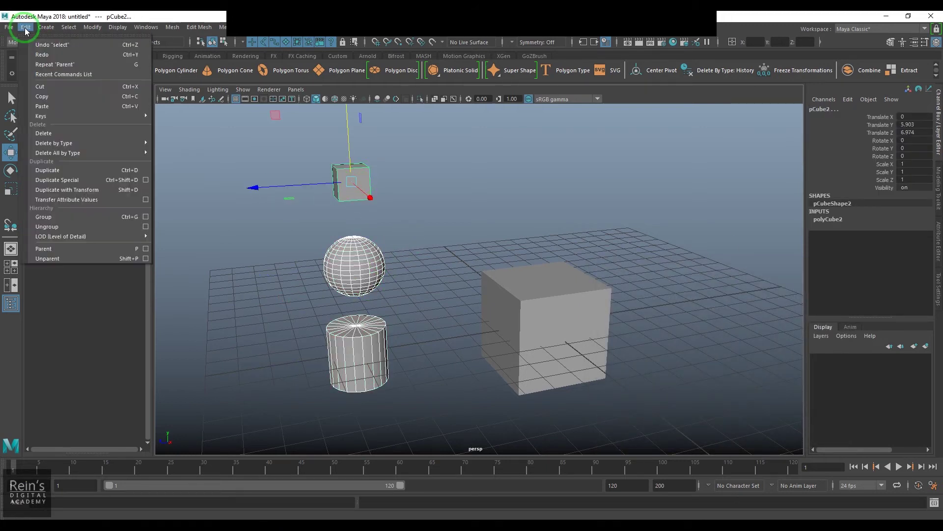
click(147, 249)
click(664, 439)
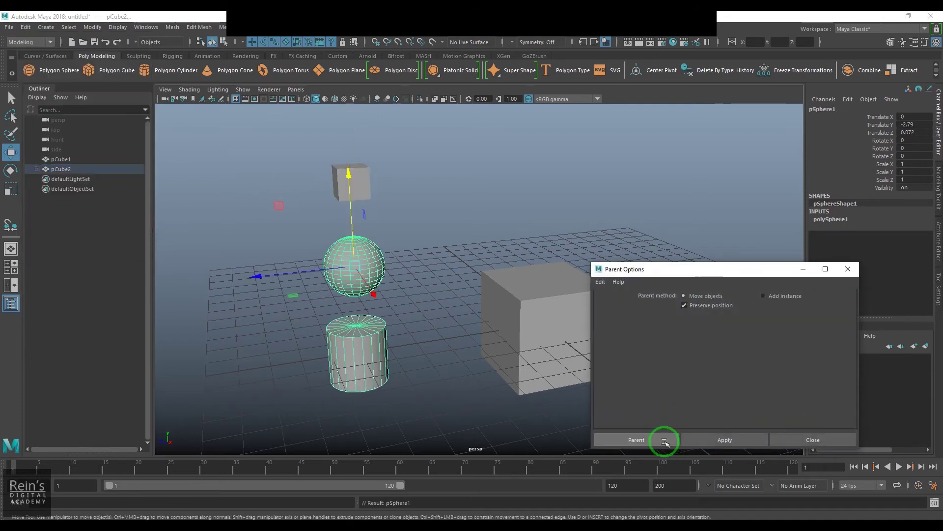
Check the new hierarchy by selecting the small cube, sphere and cylinder, then clear the selection
click(440, 416)
click(361, 159)
click(355, 171)
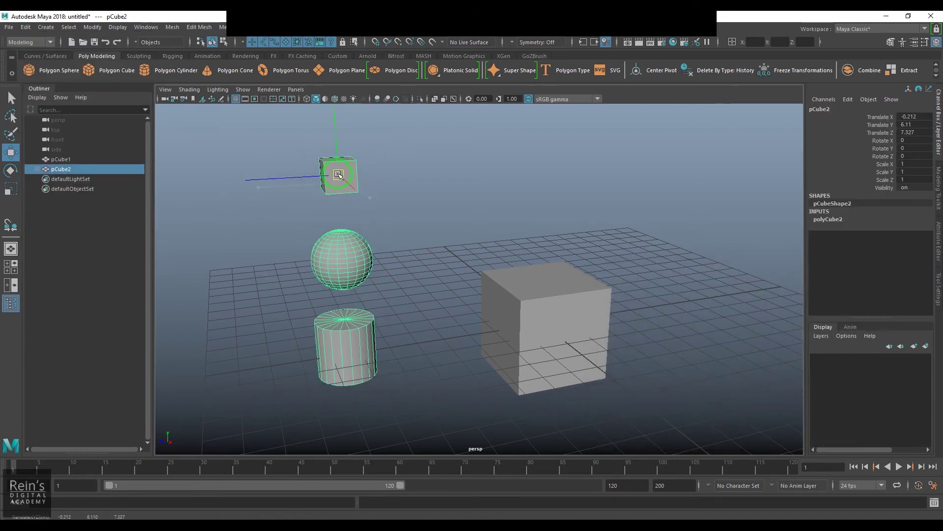
click(358, 282)
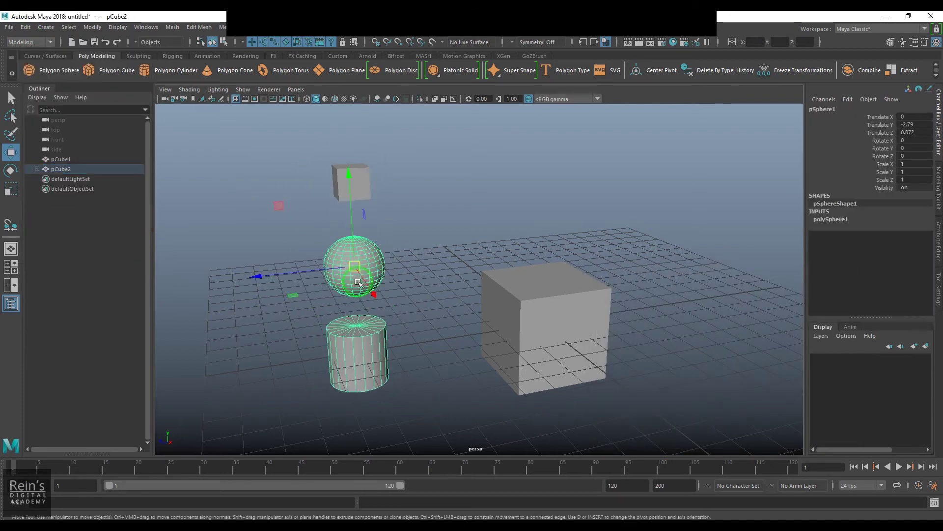
click(367, 344)
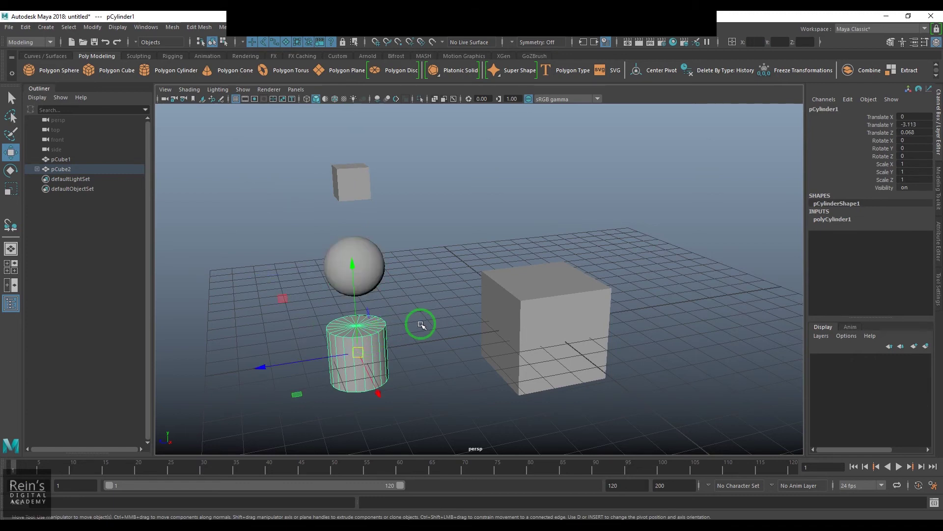
mouse_move(465, 341)
alt+mouse_down()
mouse_move(449, 316)
mouse_move(460, 323)
alt+mouse_up()
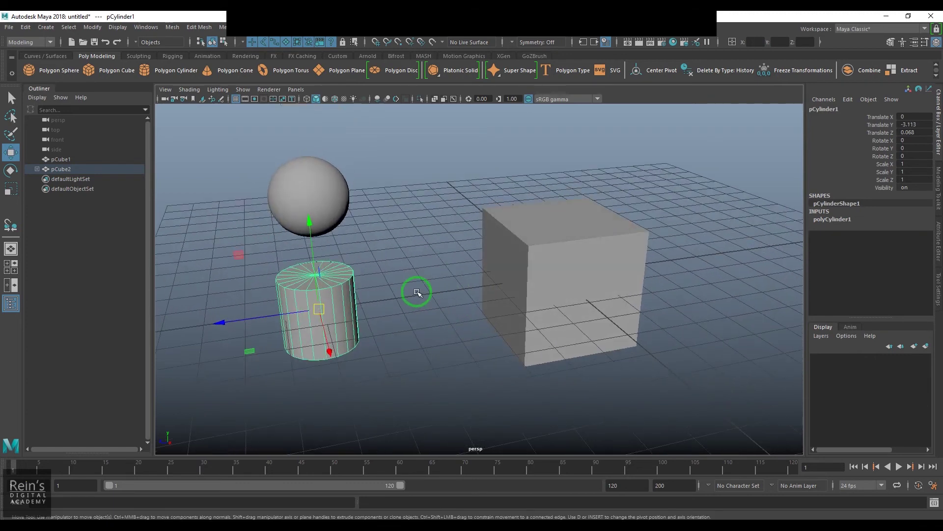
click(415, 289)
click(92, 28)
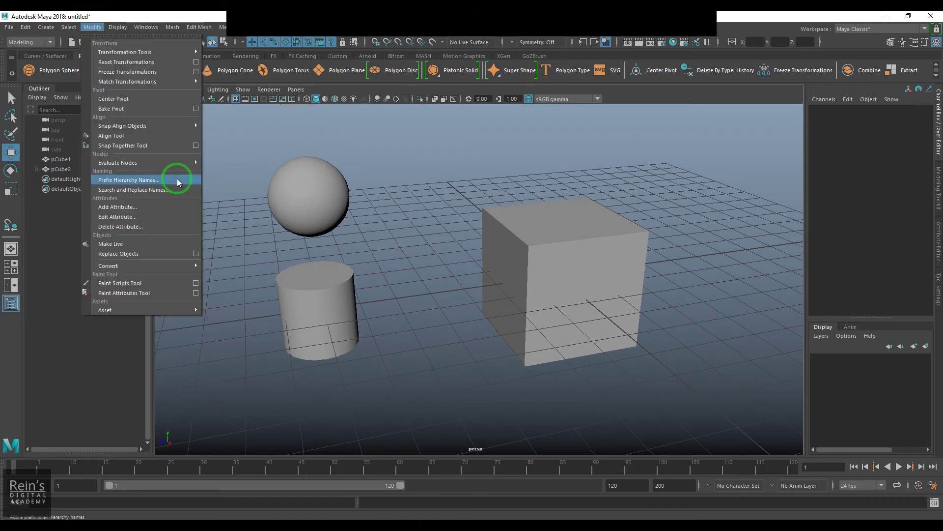
Set the Point to Point snap options to Move: Object
mouse_move(173, 128)
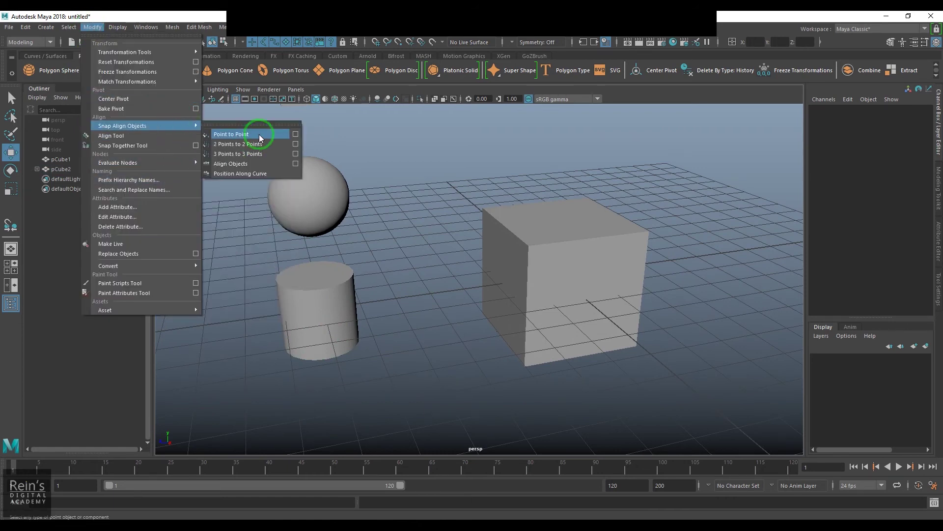
click(296, 134)
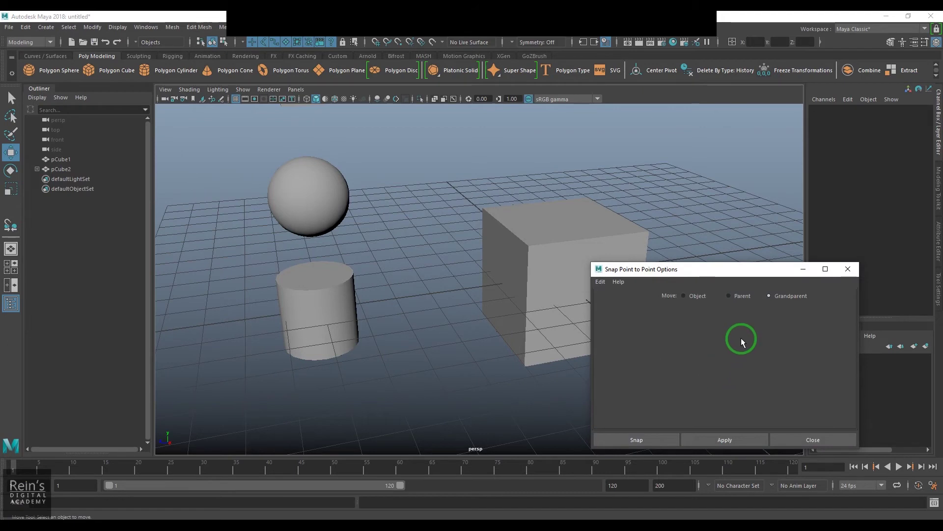
click(686, 295)
click(729, 296)
scroll(370, 256, down, 5)
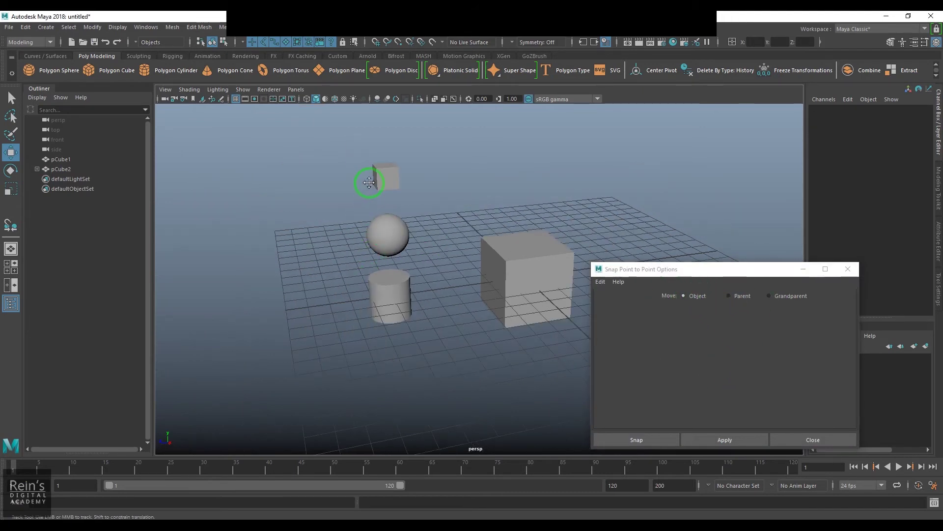
scroll(367, 248, up, 3)
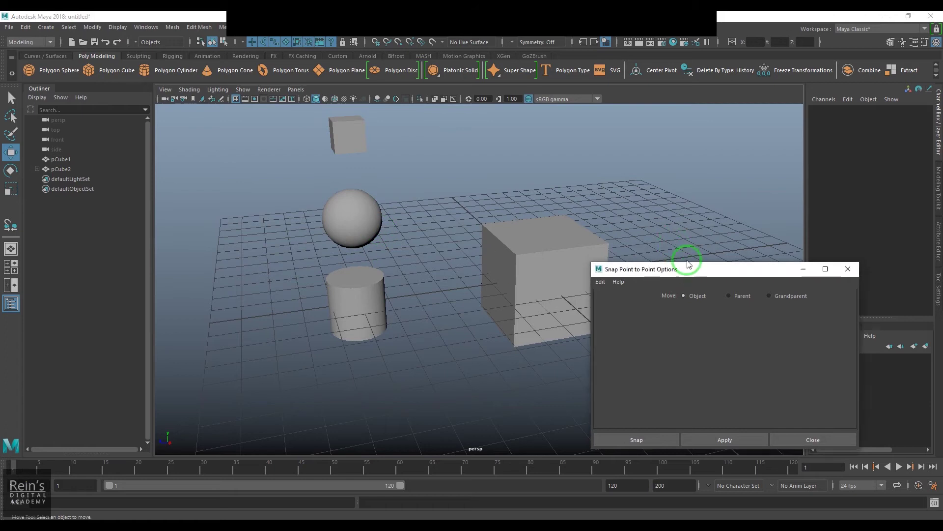
drag(695, 268, 671, 225)
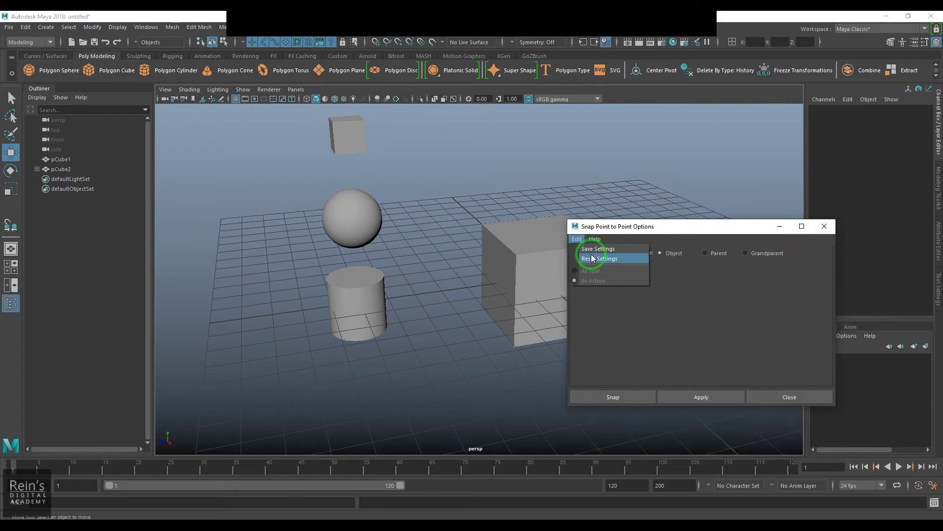
Snap a cylinder top-rim vertex onto the big cube's top corner vertex
click(379, 310)
key(F9)
click(377, 283)
alt+drag(411, 331, 461, 320)
click(490, 296)
right_drag(471, 289, 452, 287)
shift+click(485, 263)
key(q)
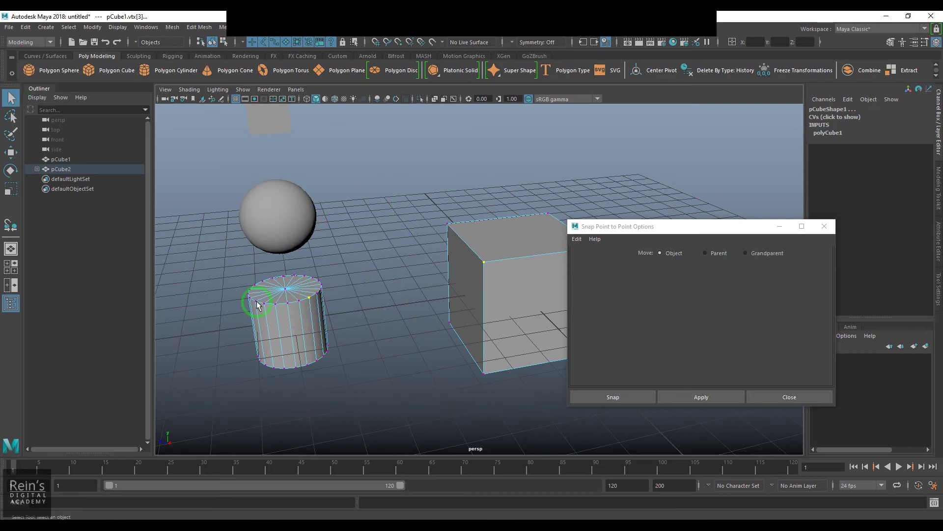
alt+drag(412, 311, 457, 334)
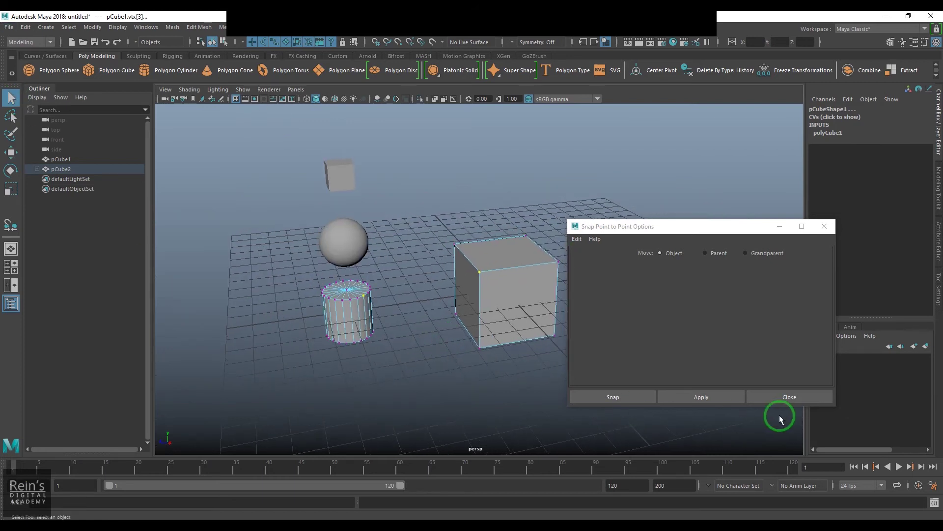
click(725, 396)
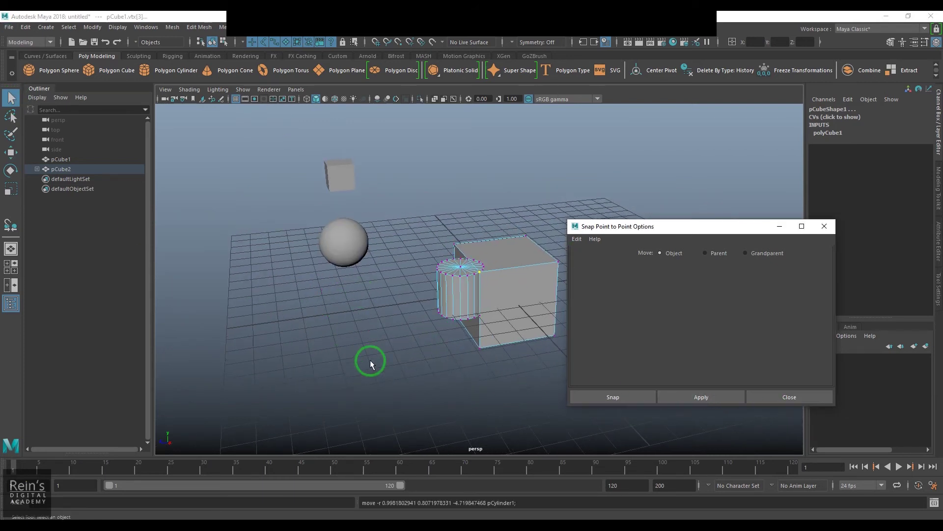
Review the result and undo the cylinder's snap
scroll(459, 287, up, 8)
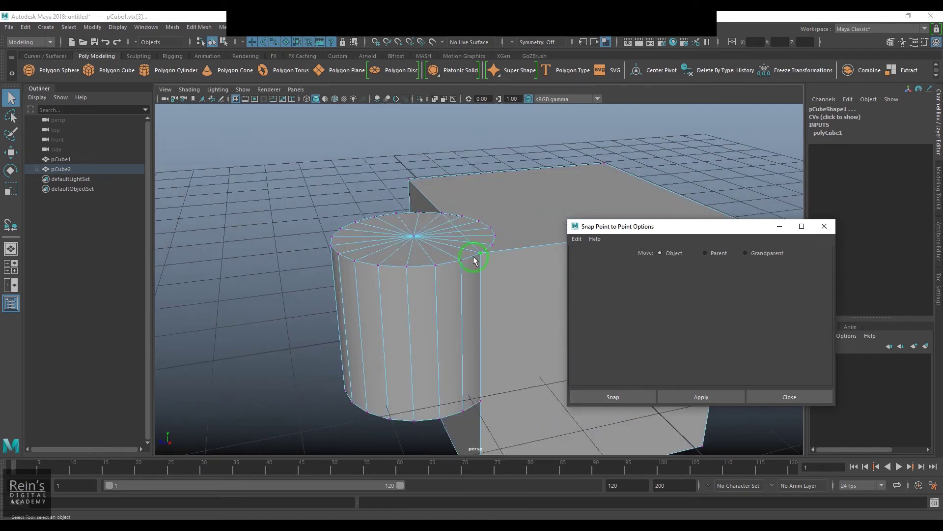
scroll(368, 329, down, 8)
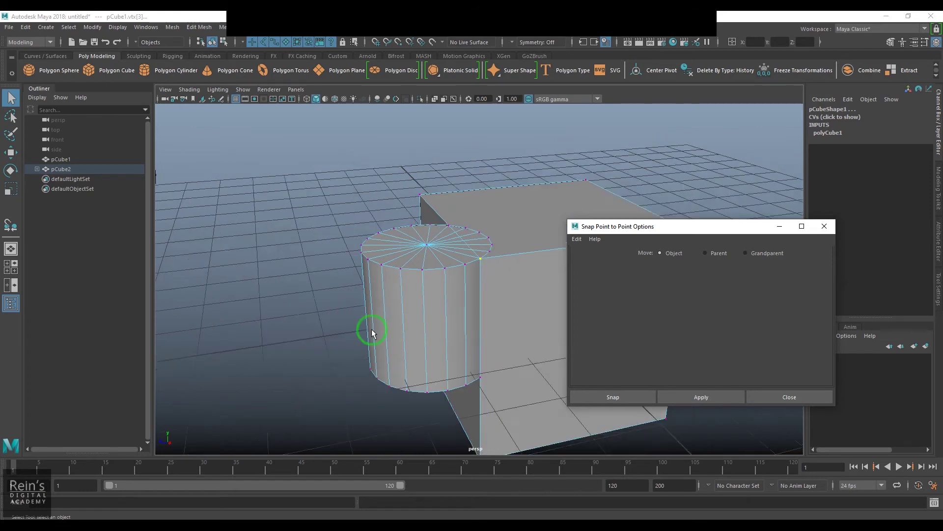
key(ctrl+z)
Try Point to Point snapping with Move set to Parent, then Grandparent, undoing each
click(725, 256)
click(701, 396)
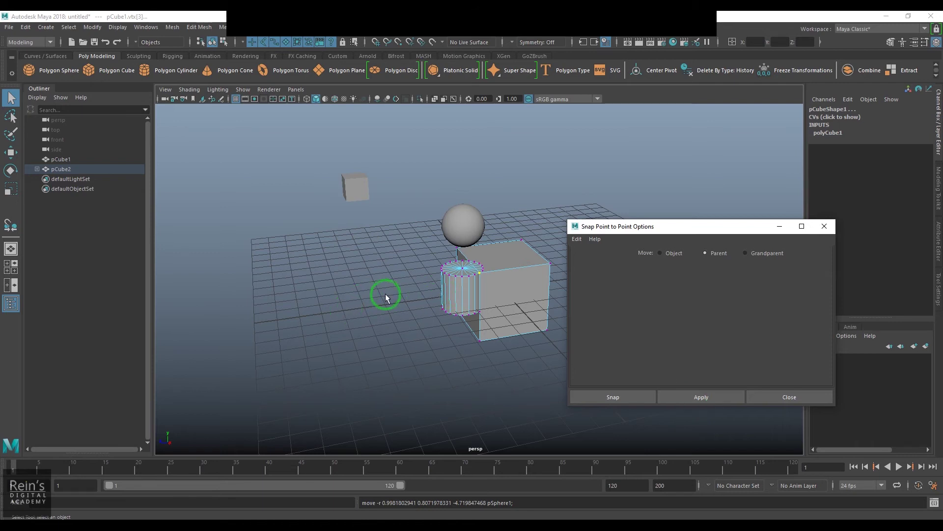
key(ctrl+z)
key(ctrl+z)
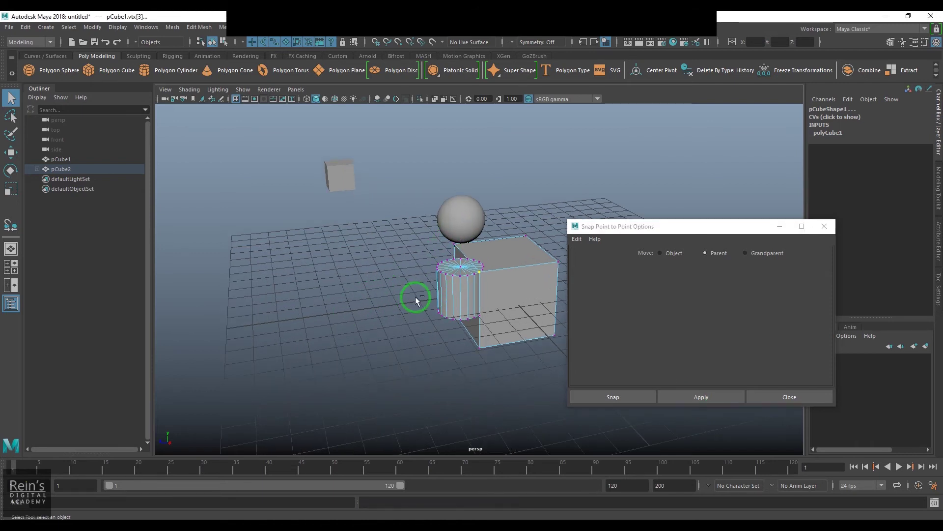
click(769, 253)
click(712, 398)
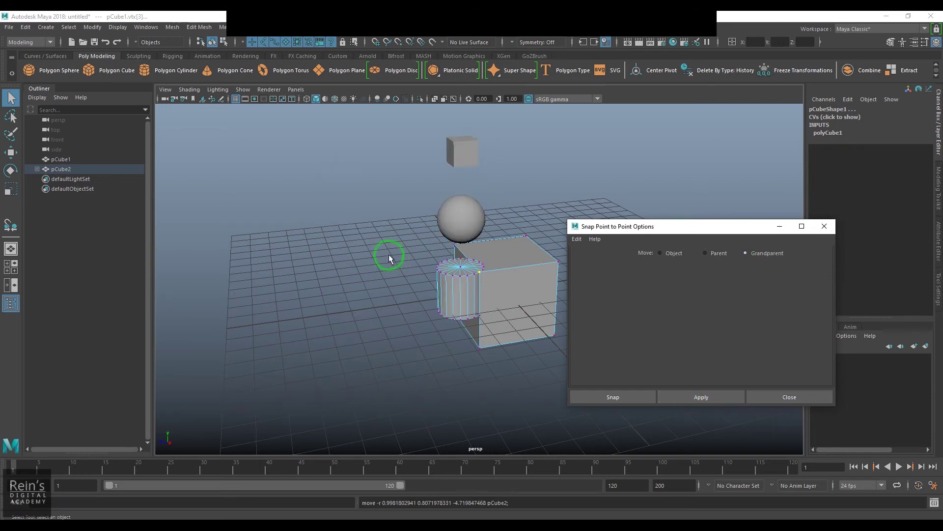
key(ctrl+z)
key(ctrl+z)
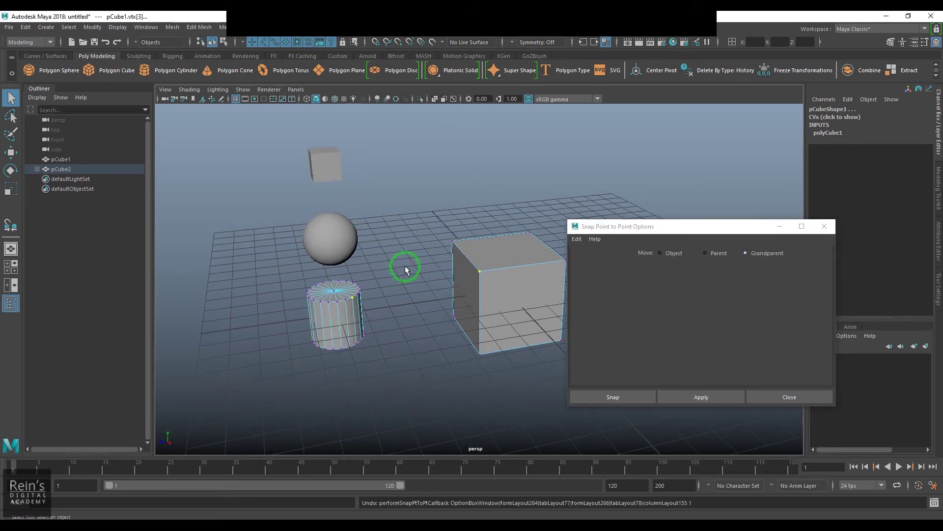
Close the snap options and select two cylinder vertices and two cube corner vertices
click(825, 227)
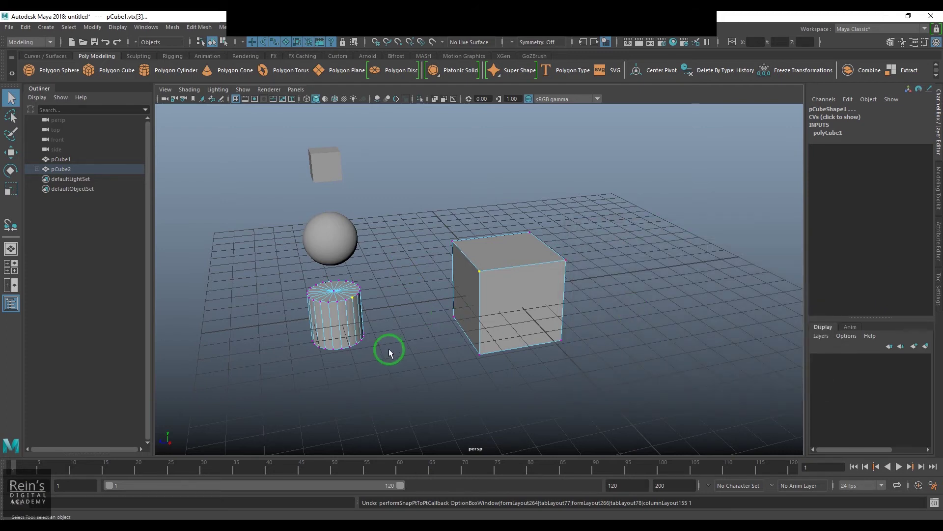
click(356, 343)
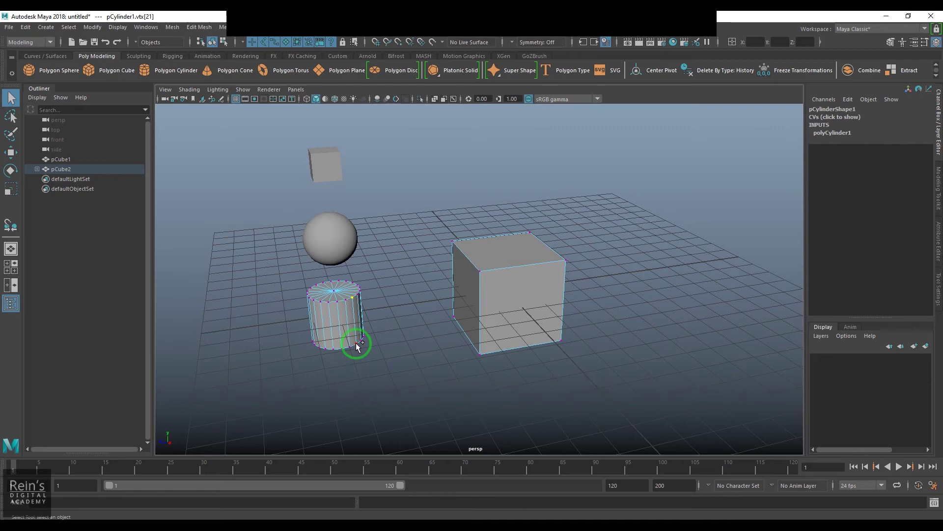
shift+click(479, 270)
shift+click(479, 354)
shift+click(355, 288)
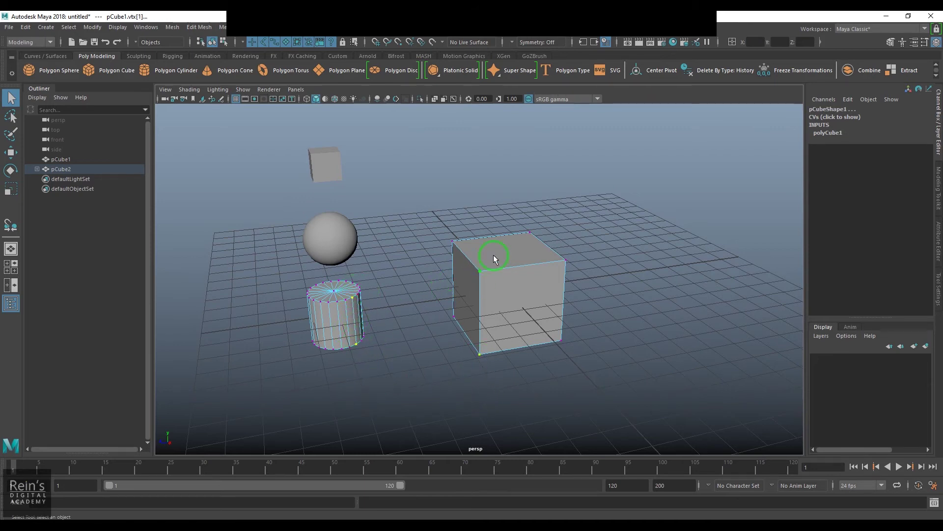
click(92, 27)
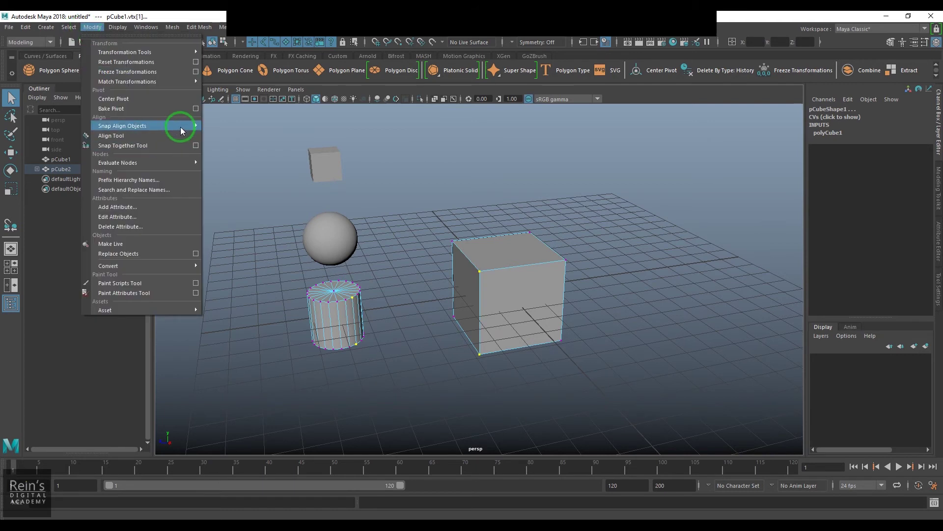
Open the 2 Points to 2 Points snap options and reset them to defaults
mouse_move(181, 126)
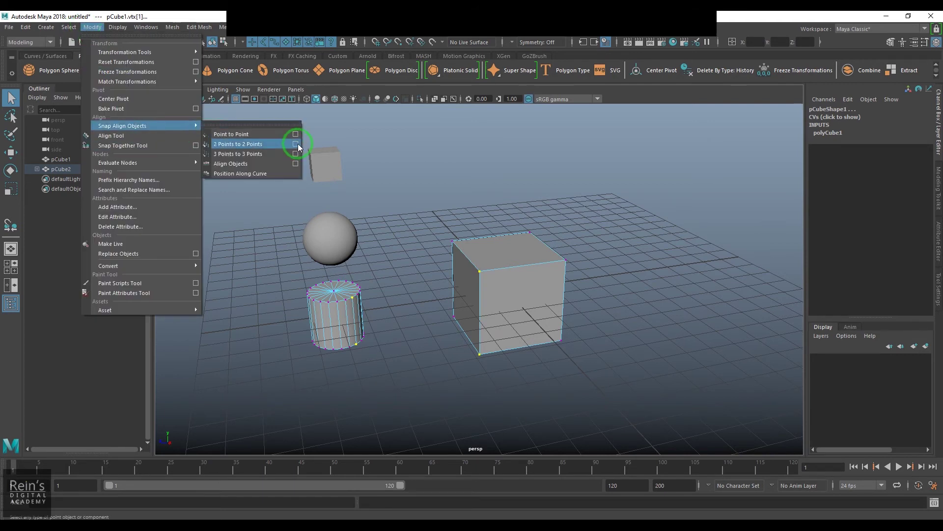
click(295, 144)
drag(737, 225, 780, 143)
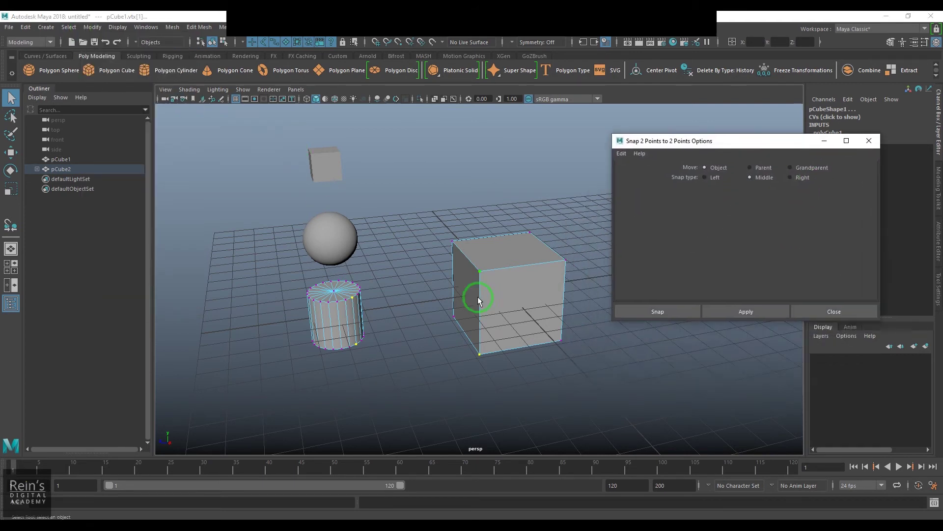
alt+drag(487, 296, 503, 320)
alt+right_drag(503, 321, 528, 329)
click(623, 154)
click(638, 173)
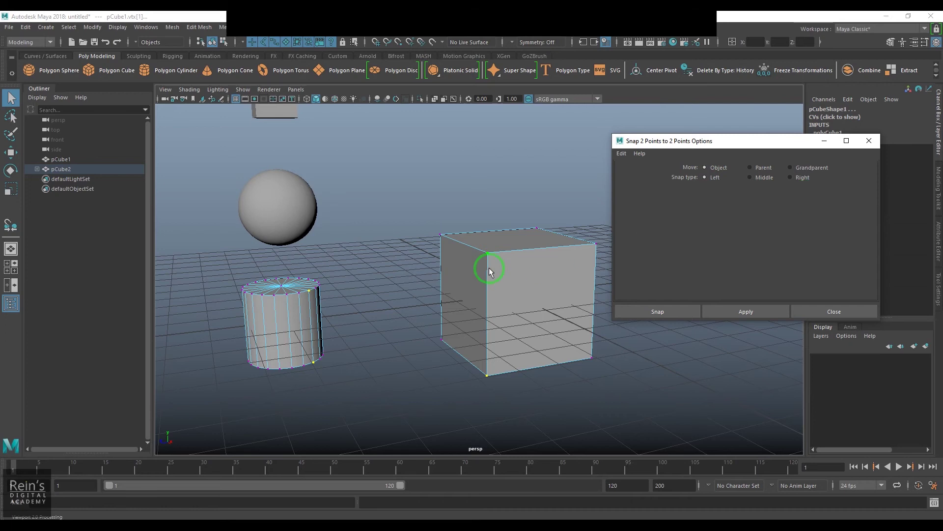
scroll(479, 268, up, 2)
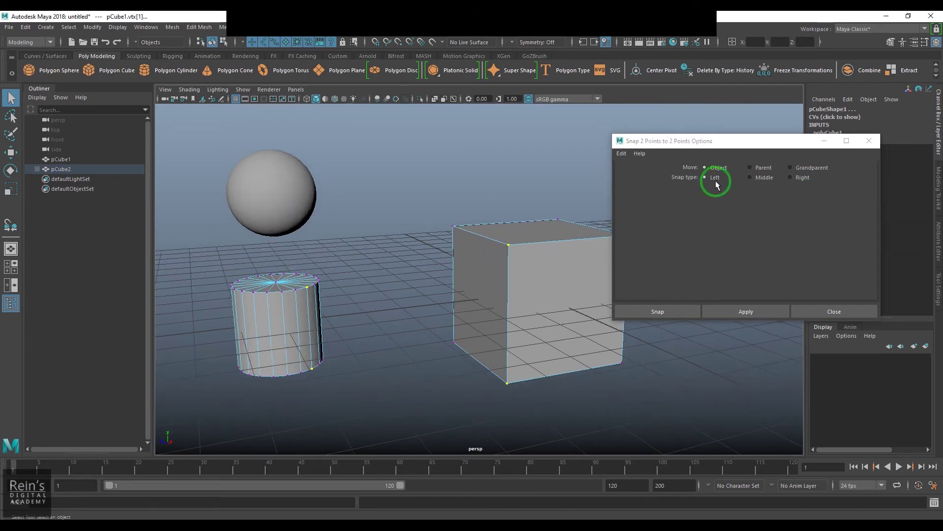
Apply the two-point snap with Left, Middle and Right snap types, undoing each
click(743, 310)
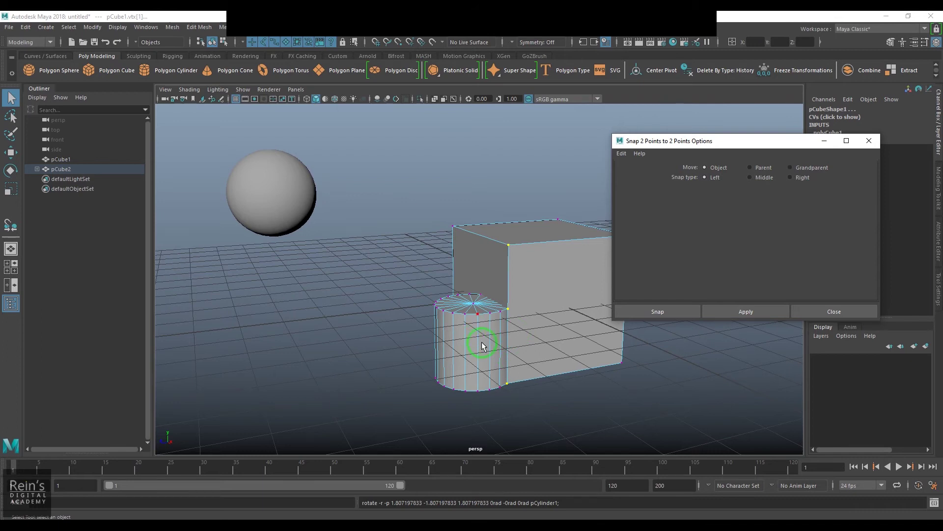
scroll(487, 354, up, 1)
key(ctrl+z)
click(755, 179)
click(739, 310)
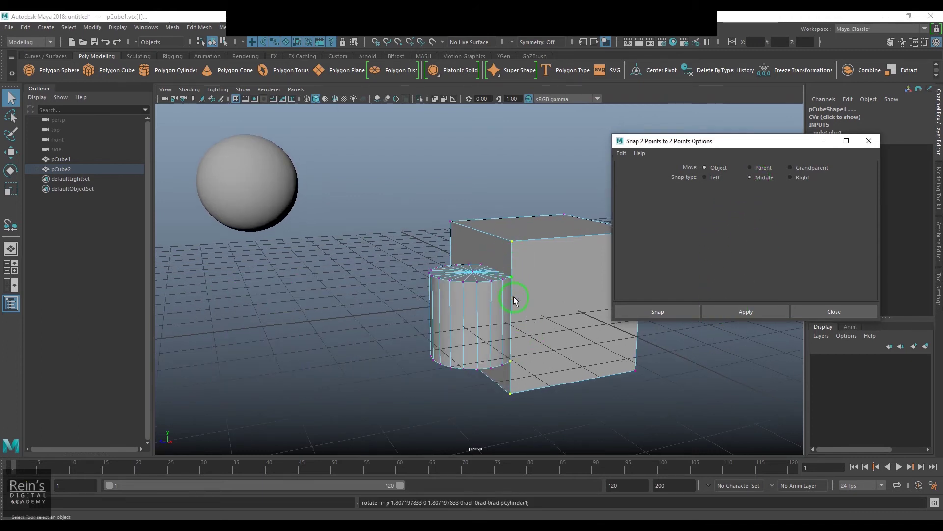
scroll(485, 358, up, 1)
key(ctrl+z)
click(790, 177)
click(748, 313)
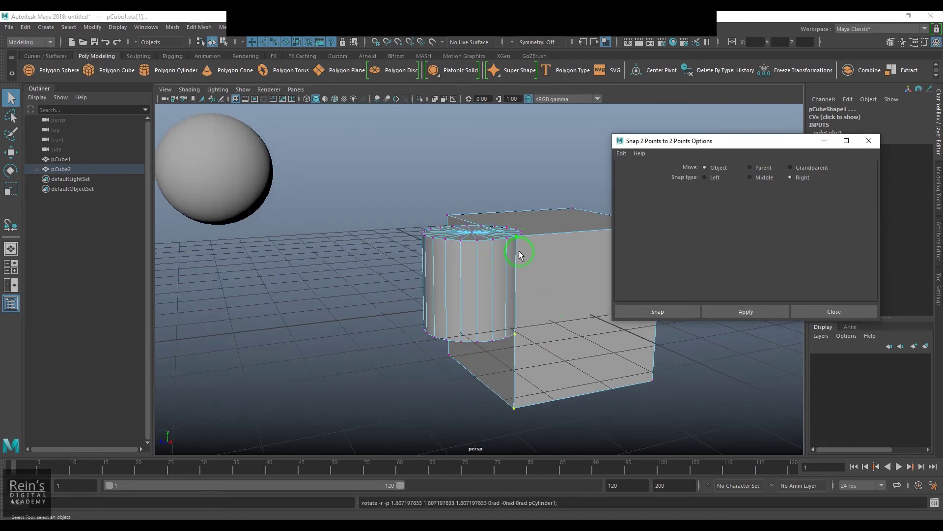
scroll(348, 291, down, 2)
key(ctrl+z)
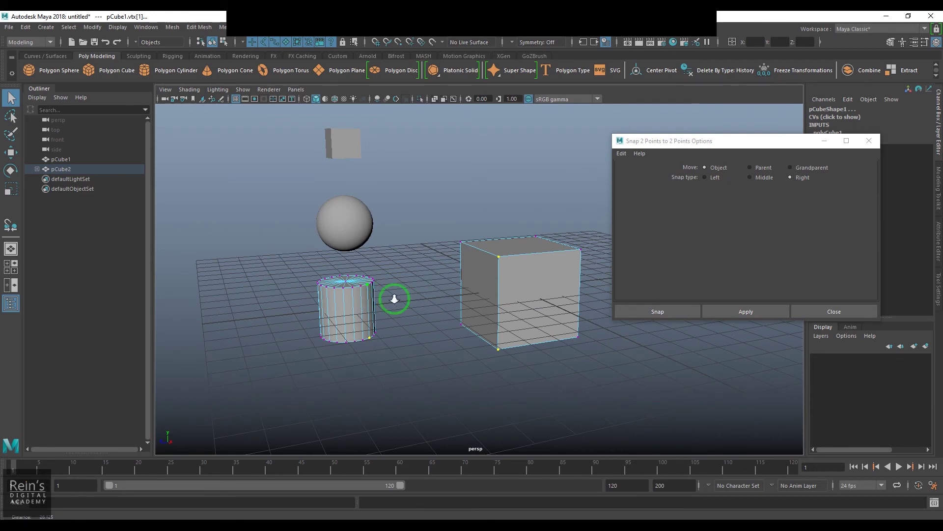
scroll(392, 294, down, 1)
Apply the two-point snap with Move Parent and Grandparent, undo both, and close the options
click(761, 167)
click(746, 312)
scroll(506, 258, up, 1)
key(ctrl+z)
click(792, 167)
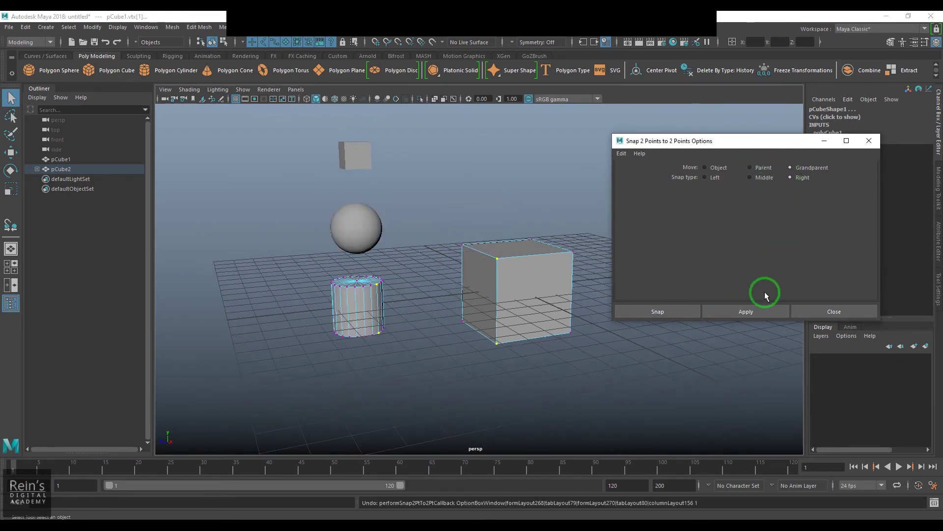
click(758, 310)
key(f)
scroll(439, 270, down, 2)
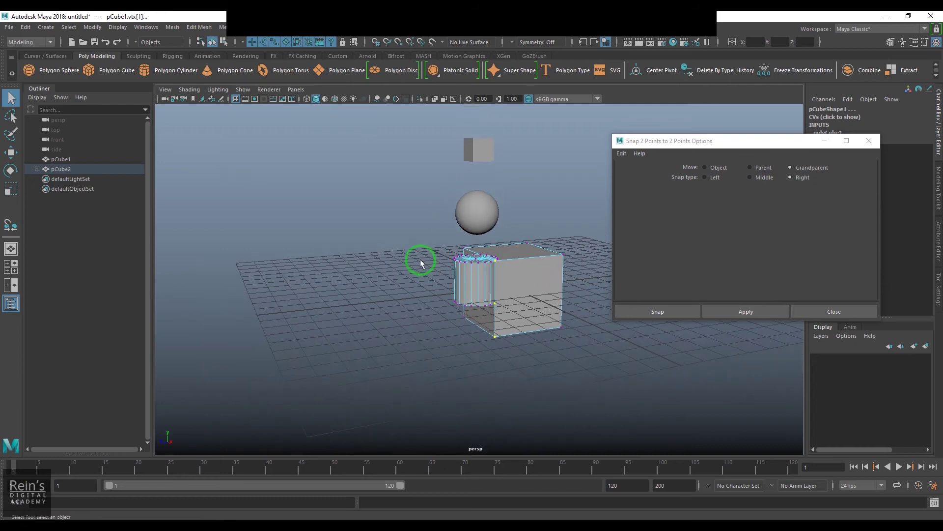
key(ctrl+z)
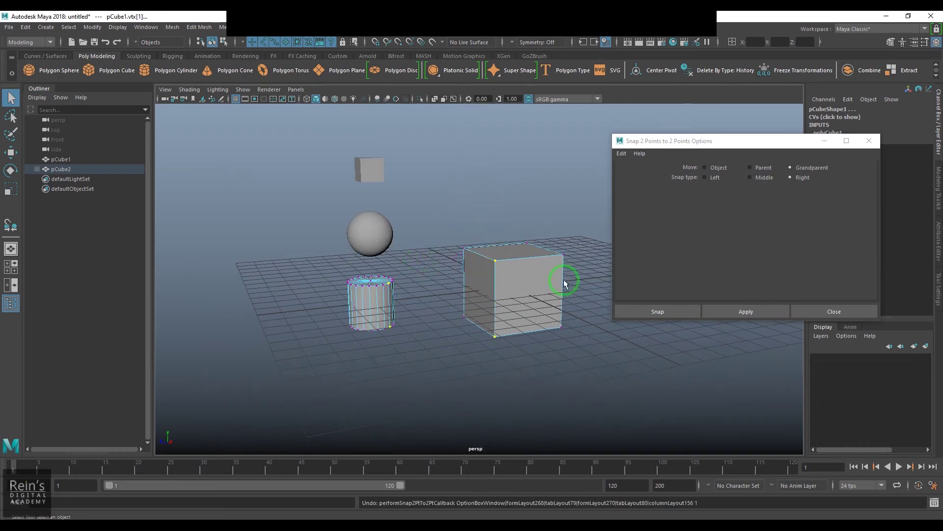
click(865, 310)
Open the 3 Points to 3 Points snap options and frame the view on the cylinder
click(92, 27)
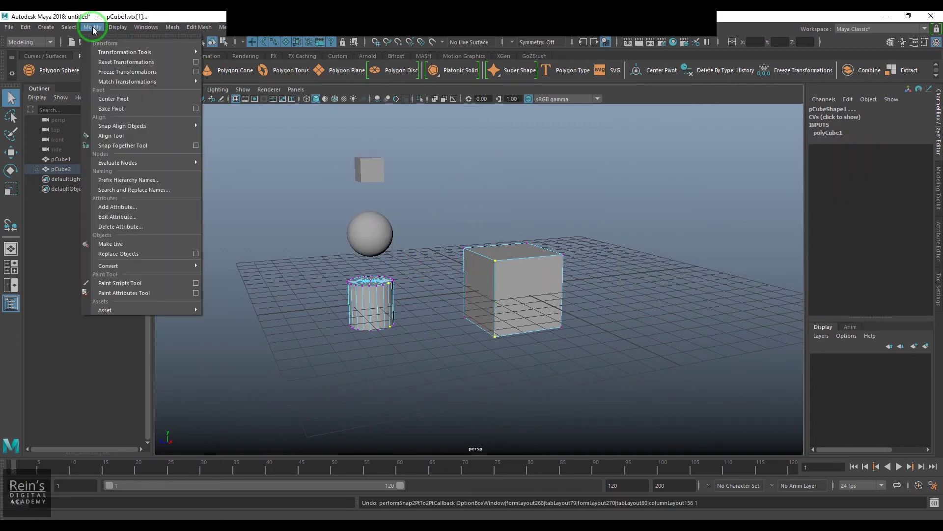
mouse_move(167, 126)
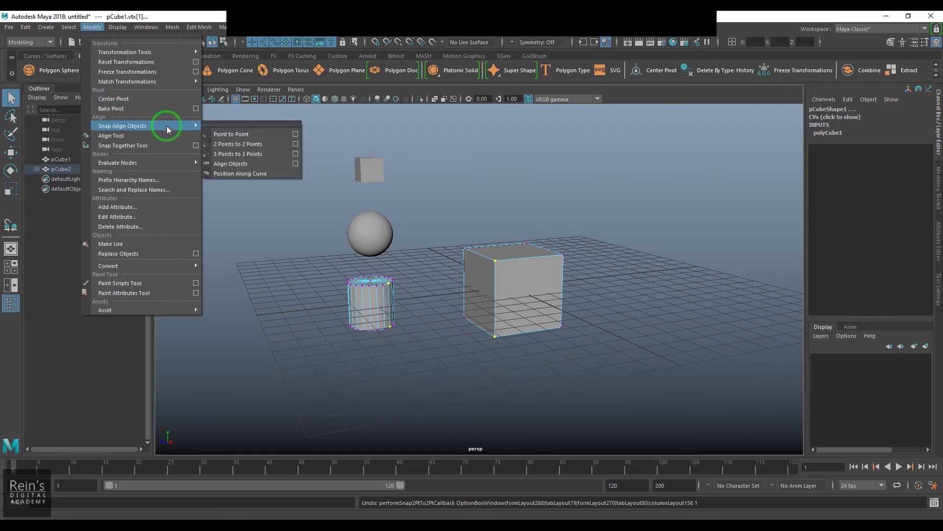
click(295, 153)
alt+drag(491, 246, 469, 240)
scroll(469, 236, up, 2)
alt+middle_drag(475, 238, 499, 219)
scroll(414, 320, up, 5)
alt+middle_drag(414, 320, 472, 280)
scroll(345, 300, up, 2)
Select cylinder top and bottom vertices and a second cube corner vertex
click(324, 227)
shift+click(352, 354)
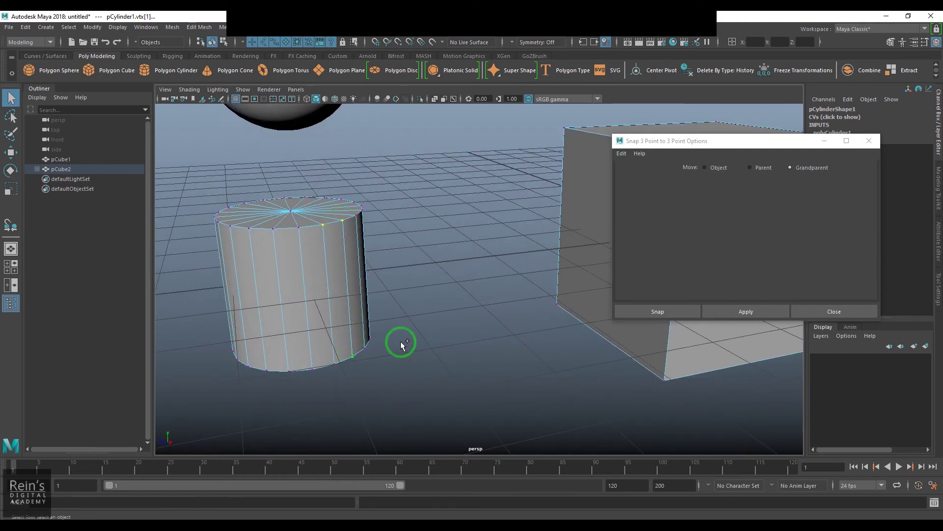
scroll(428, 336, down, 4)
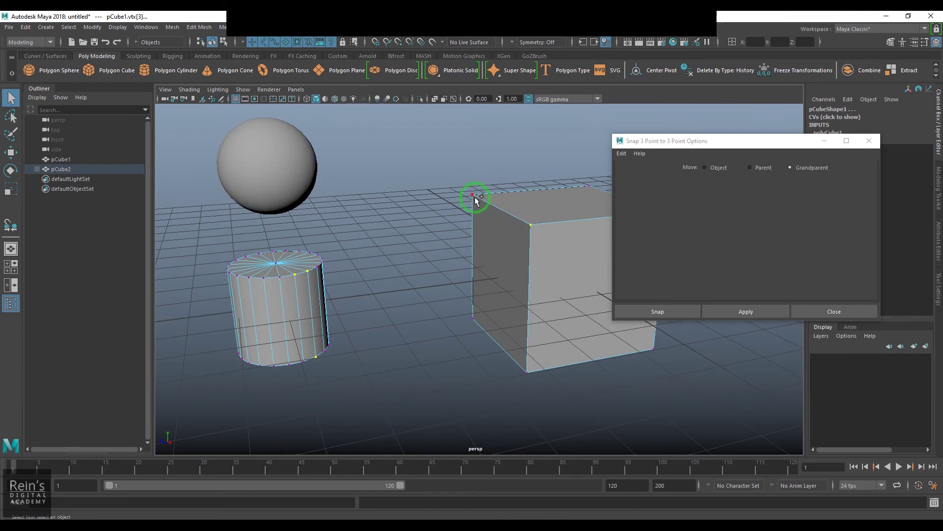
shift+click(471, 319)
scroll(467, 330, down, 4)
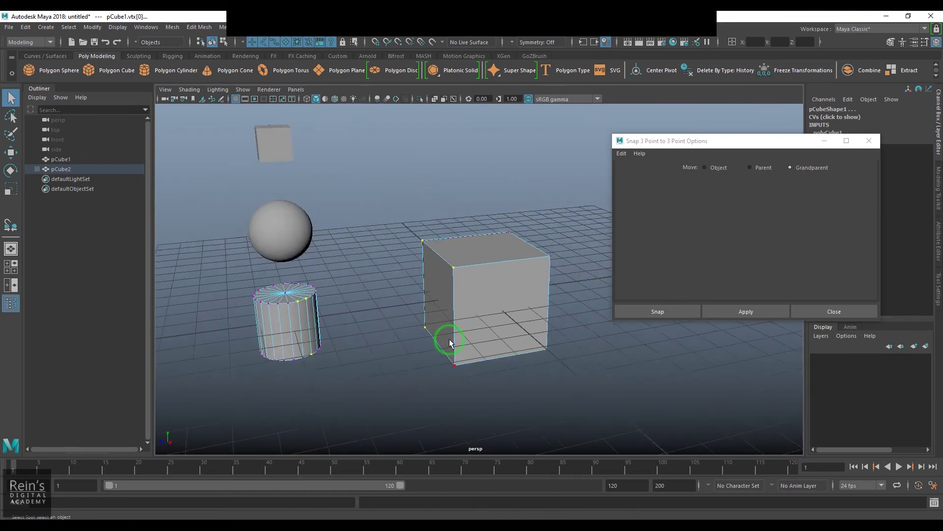
scroll(449, 317, up, 3)
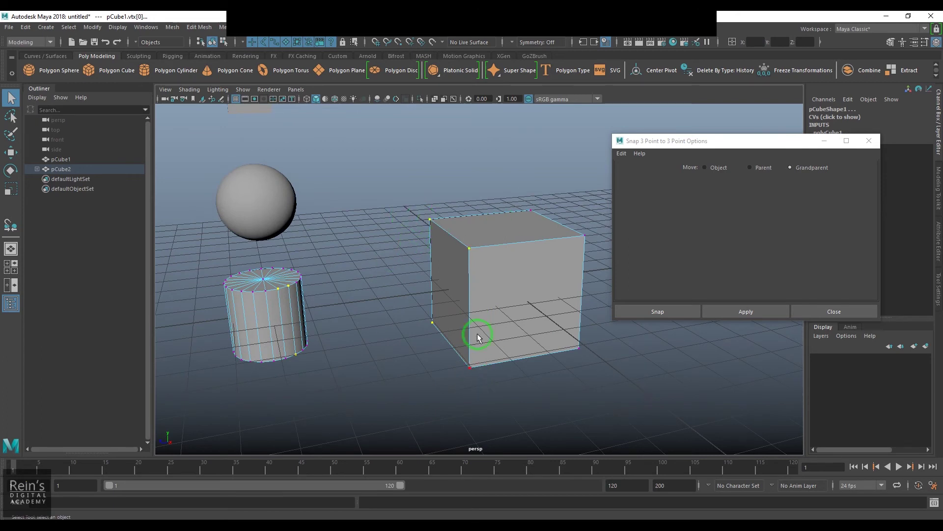
scroll(478, 338, down, 2)
Apply the three-point snap with Move: Object, then undo it
click(717, 169)
click(735, 311)
alt+drag(558, 299, 641, 323)
scroll(407, 297, up, 5)
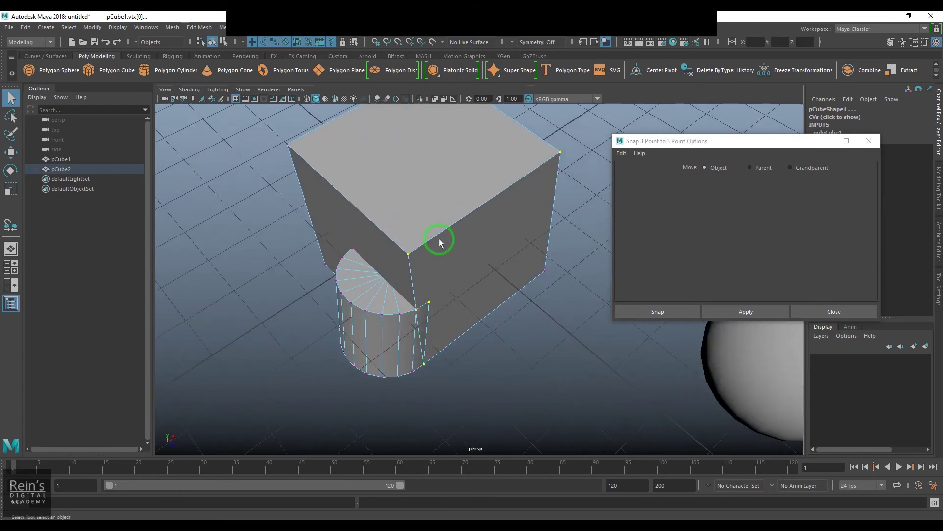
key(ctrl+z)
key(ctrl+z)
key(ctrl+z)
key(ctrl+z)
key(ctrl+z)
Try Move: Parent and undo, then snap with Grandparent to move sphere, cylinder and small cube onto the big cube
click(750, 167)
click(752, 313)
scroll(537, 349, up, 2)
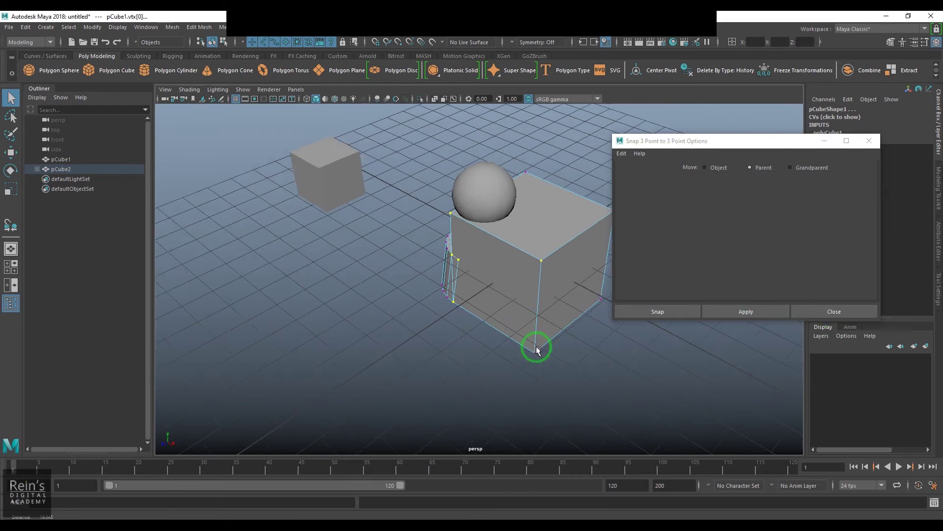
key(ctrl+z)
click(818, 168)
click(772, 307)
scroll(474, 303, down, 5)
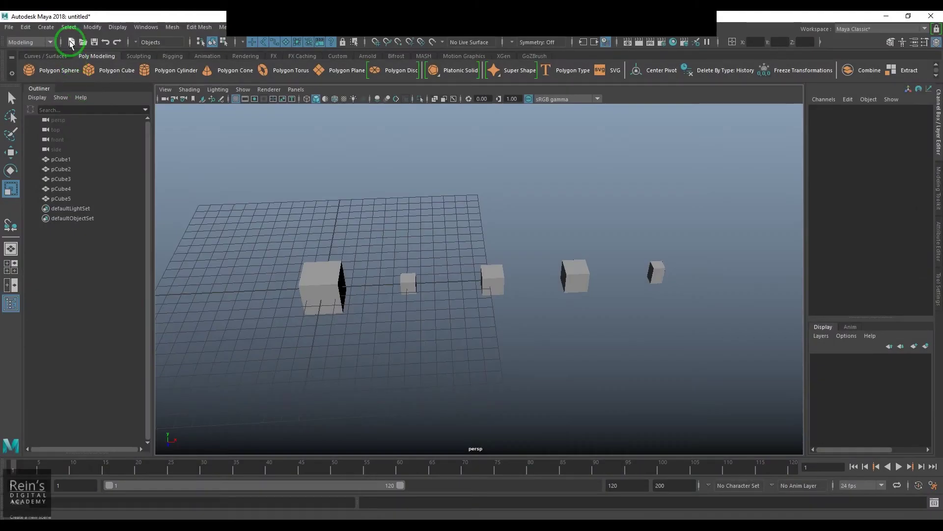
Open the Align Objects options and reset them to default settings
click(93, 27)
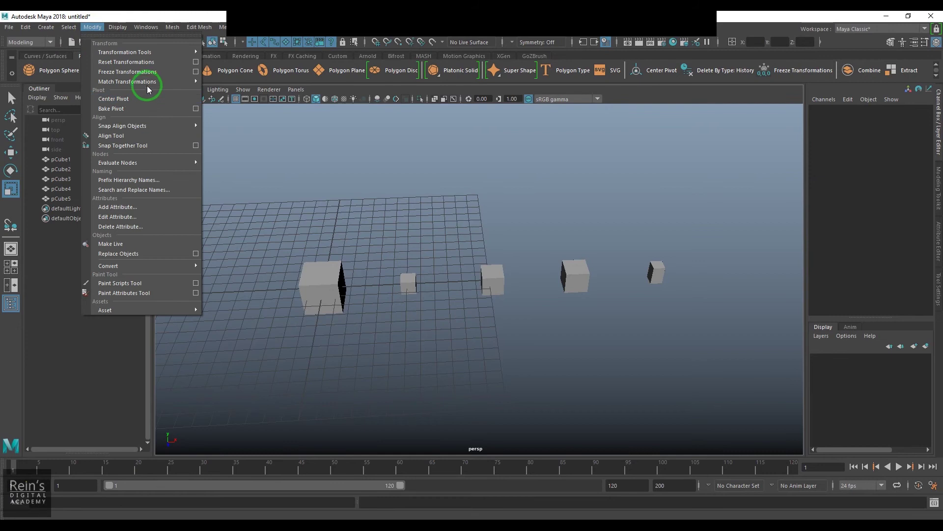
mouse_move(164, 126)
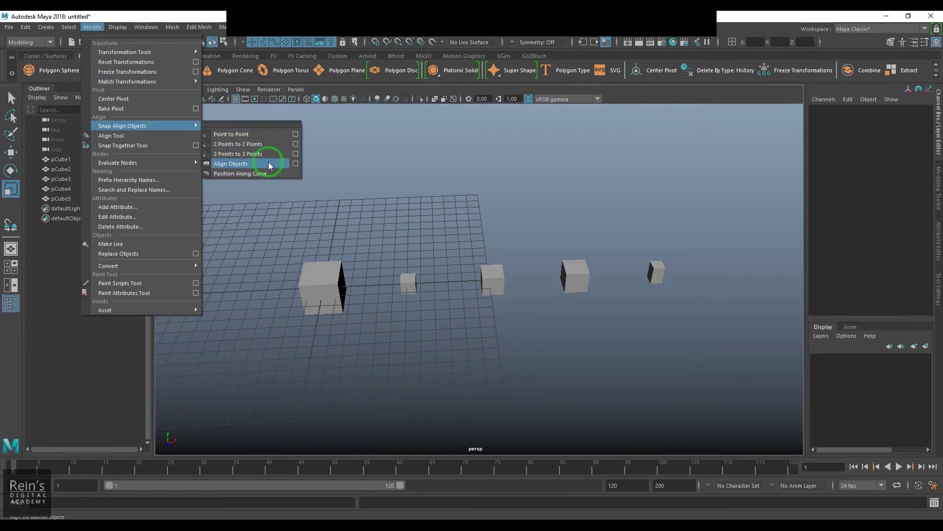
click(295, 163)
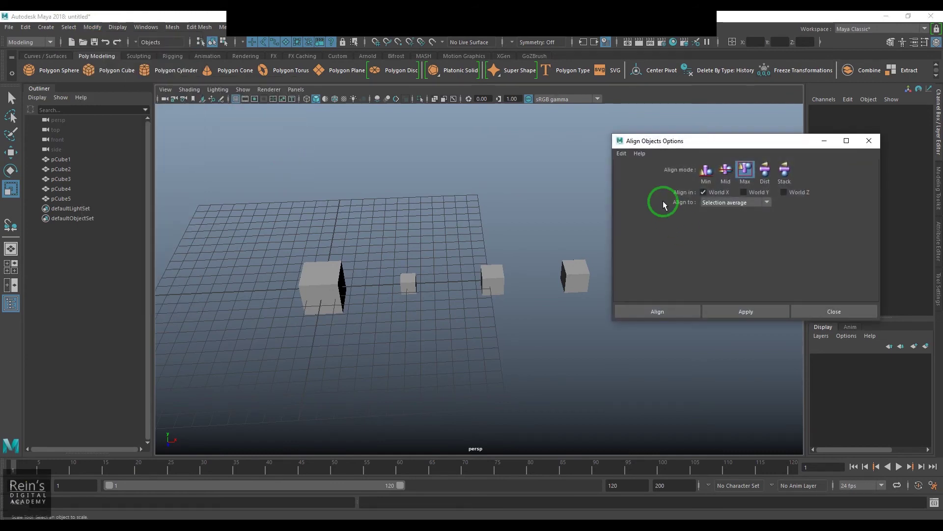
click(621, 153)
click(630, 174)
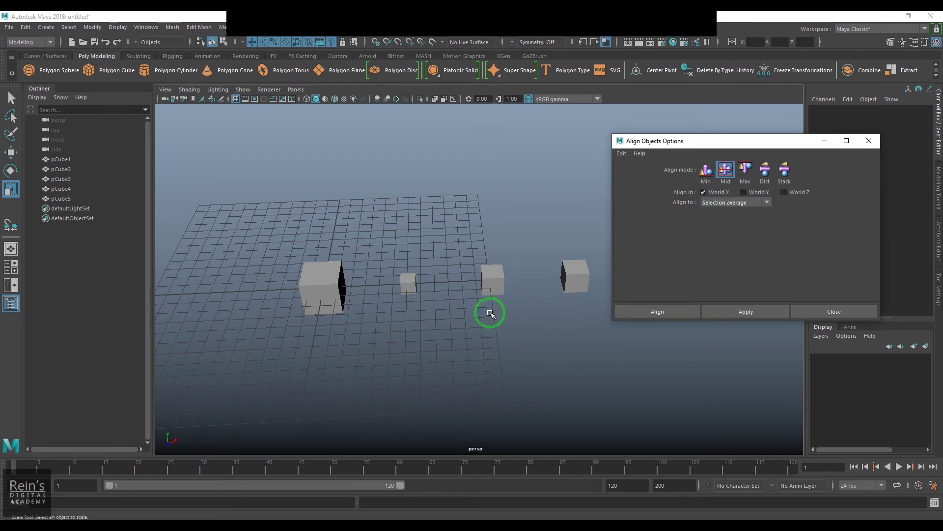
click(423, 313)
alt+middle_drag(424, 313, 398, 308)
alt+right_drag(399, 308, 493, 331)
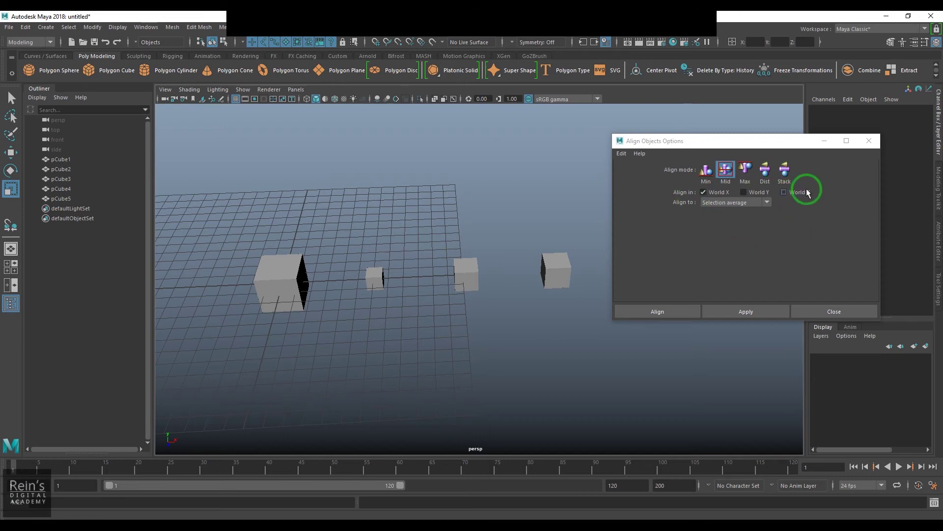
Keep Align to Selection average and set the align mode to Min
click(747, 204)
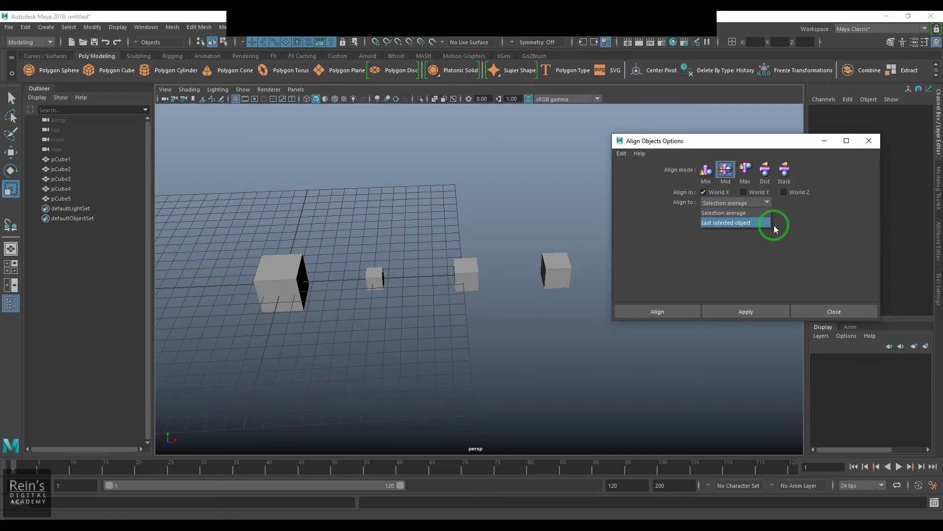
click(811, 226)
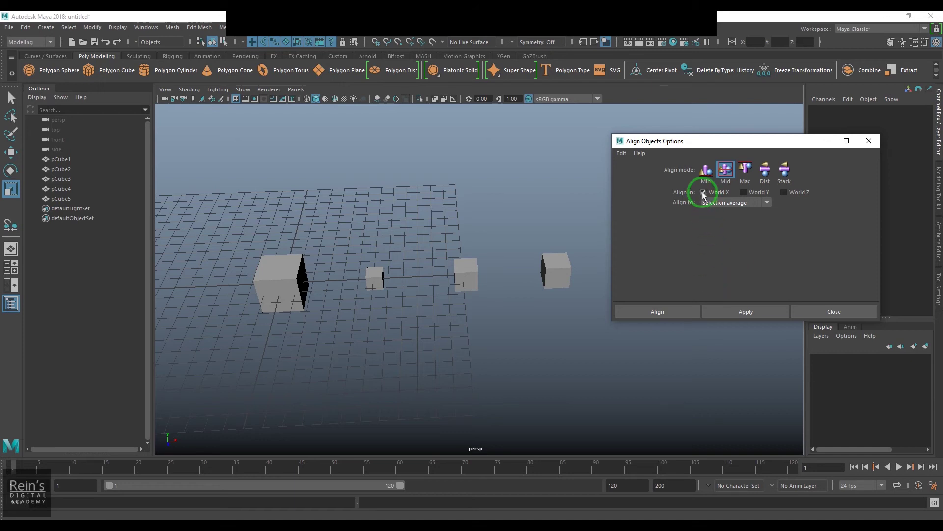
click(706, 171)
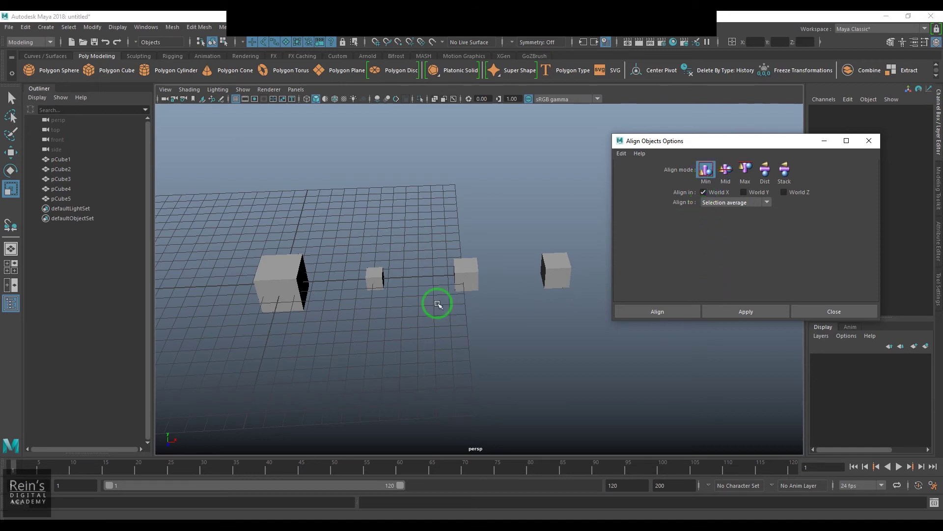
alt+middle_drag(459, 304, 514, 308)
alt+drag(487, 313, 478, 299)
alt+middle_drag(478, 299, 538, 305)
scroll(547, 379, up, 8)
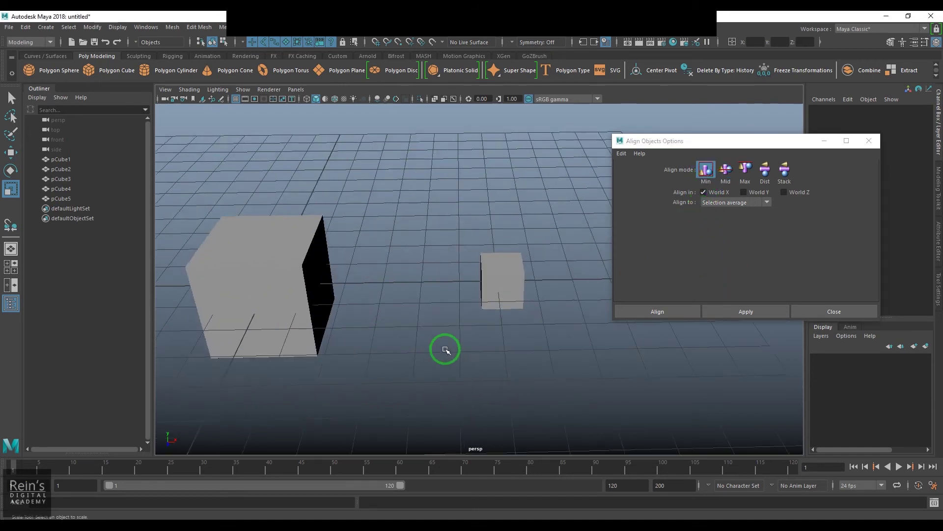
alt+middle_drag(446, 349, 547, 344)
Hide the grid, enable X-Ray and Wireframe on Shaded, then select the large and small cubes
click(236, 99)
alt+middle_drag(409, 281, 433, 237)
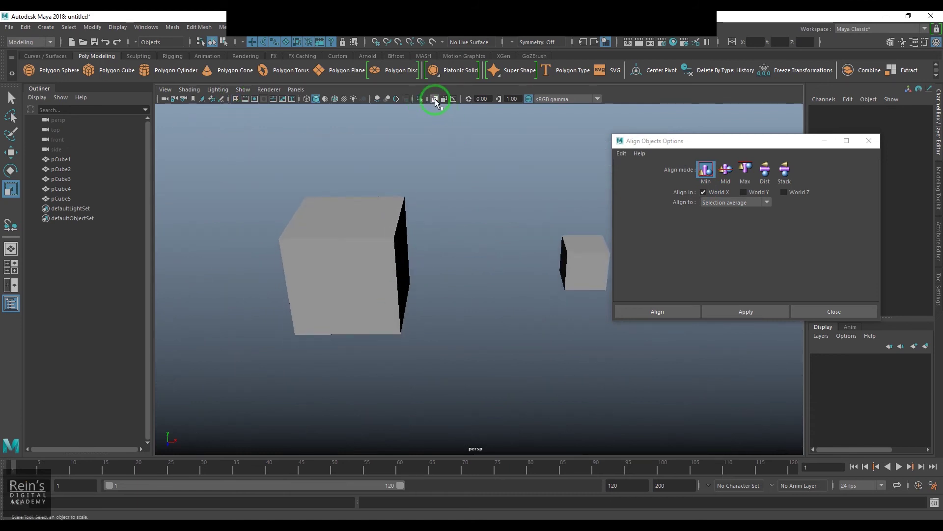
click(435, 99)
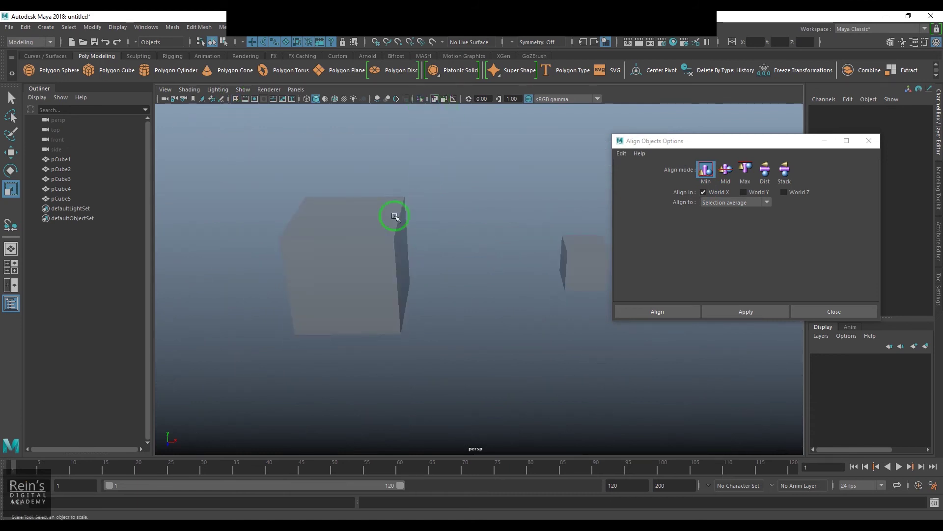
click(335, 99)
mouse_move(503, 336)
alt+mouse_down()
mouse_move(498, 313)
mouse_move(455, 322)
alt+mouse_up()
click(320, 214)
shift+click(561, 292)
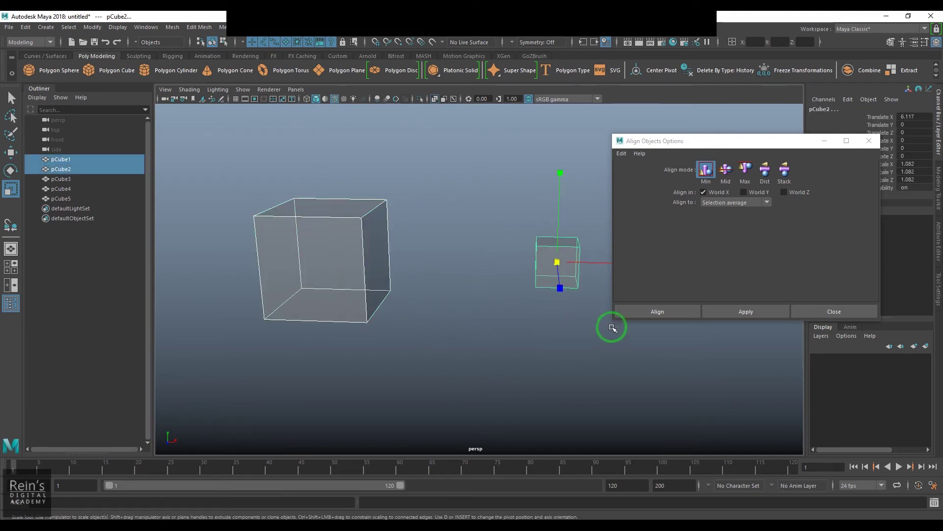
alt+middle_drag(529, 333, 516, 332)
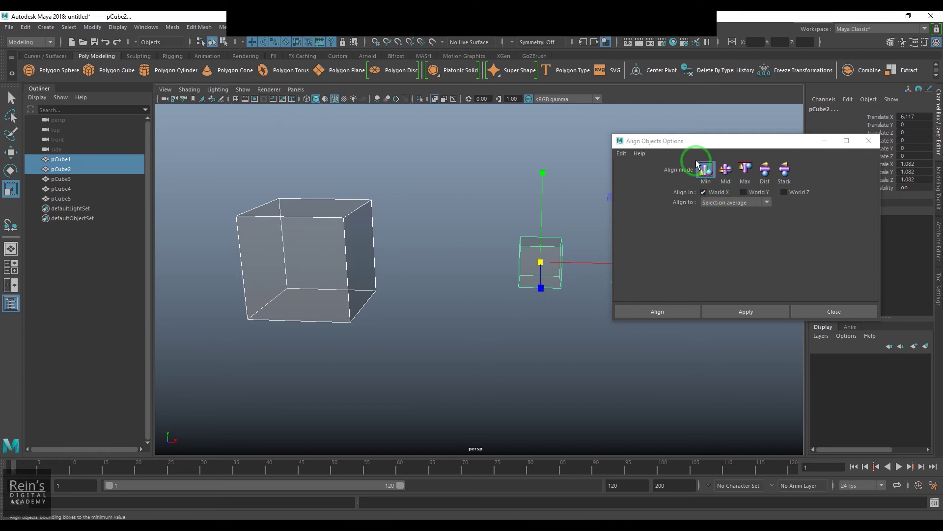
drag(701, 143, 742, 131)
alt+drag(537, 295, 554, 329)
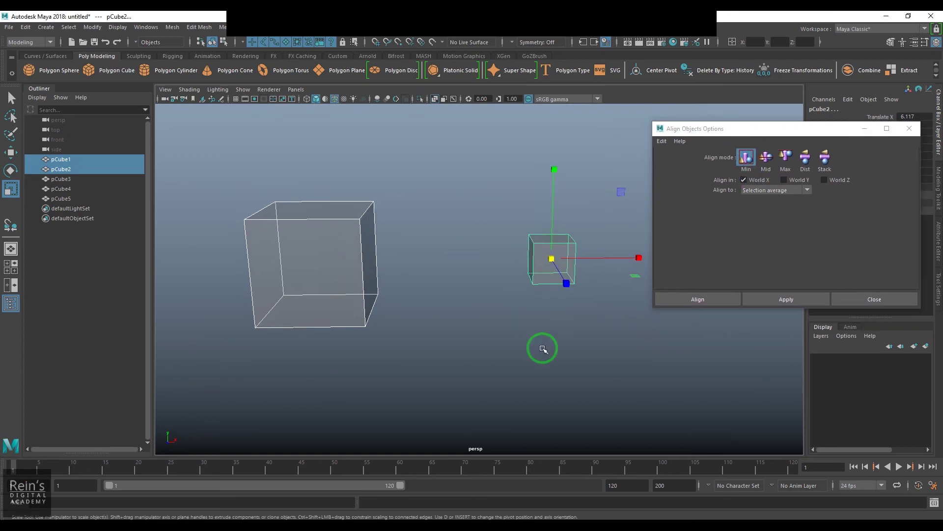
click(754, 296)
alt+drag(446, 343, 425, 343)
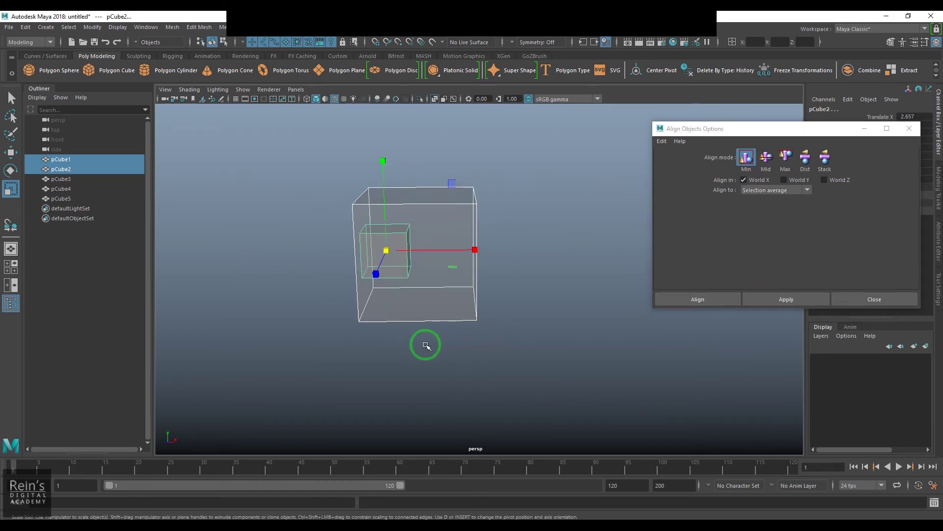
key(ctrl+z)
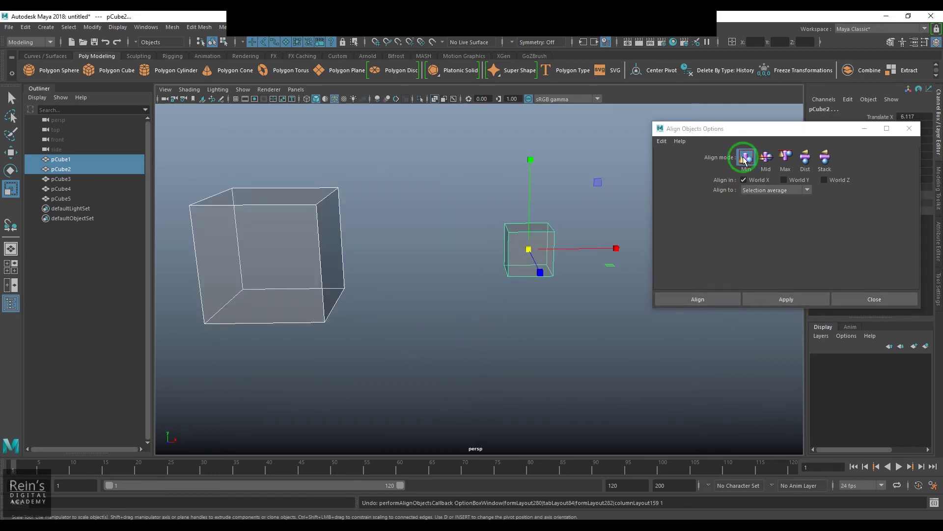
alt+drag(533, 301, 553, 314)
click(787, 300)
alt+drag(434, 295, 422, 271)
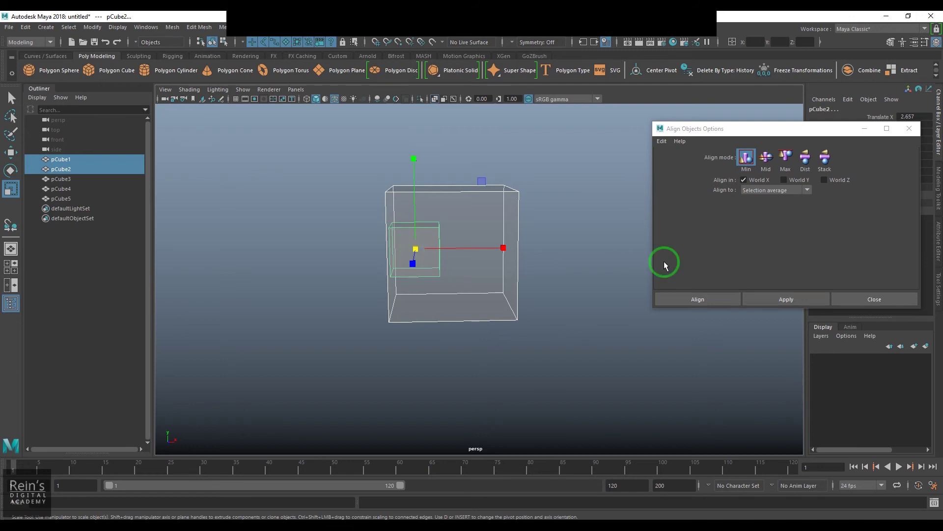
click(786, 157)
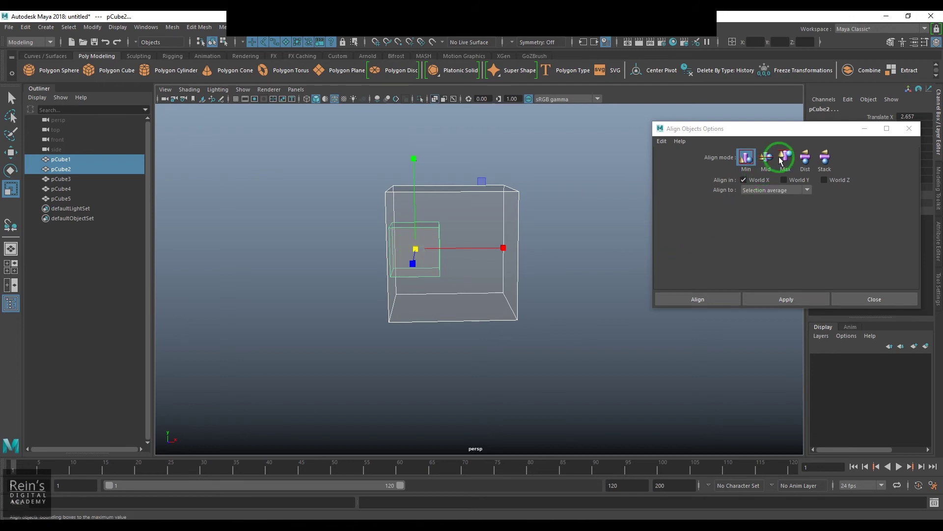
click(782, 300)
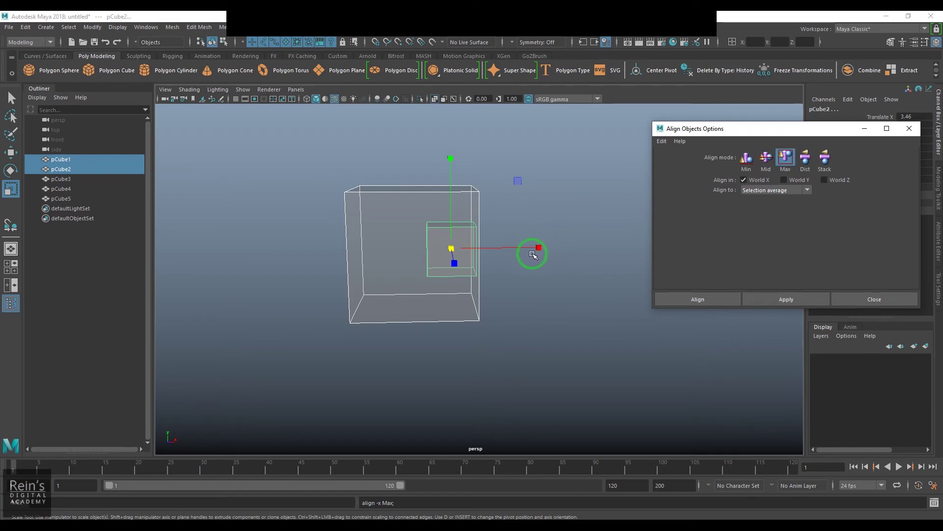
click(767, 157)
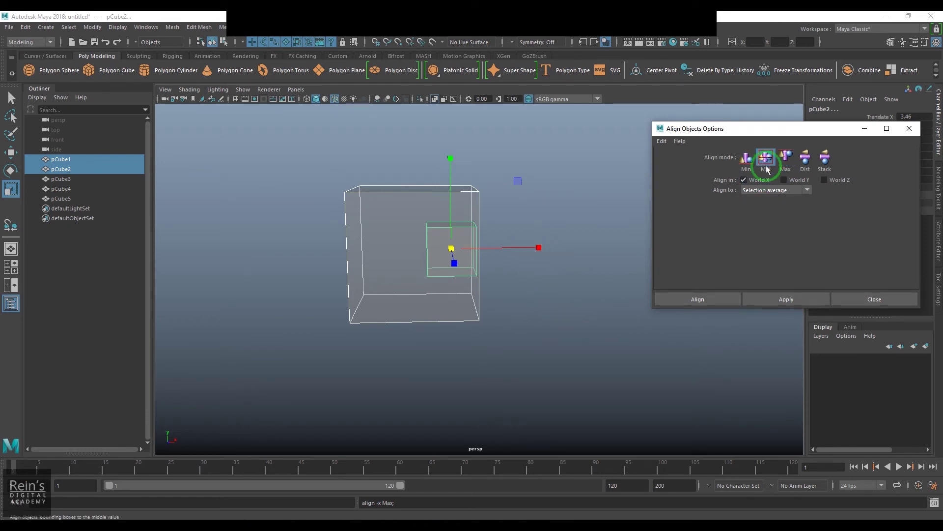
click(771, 299)
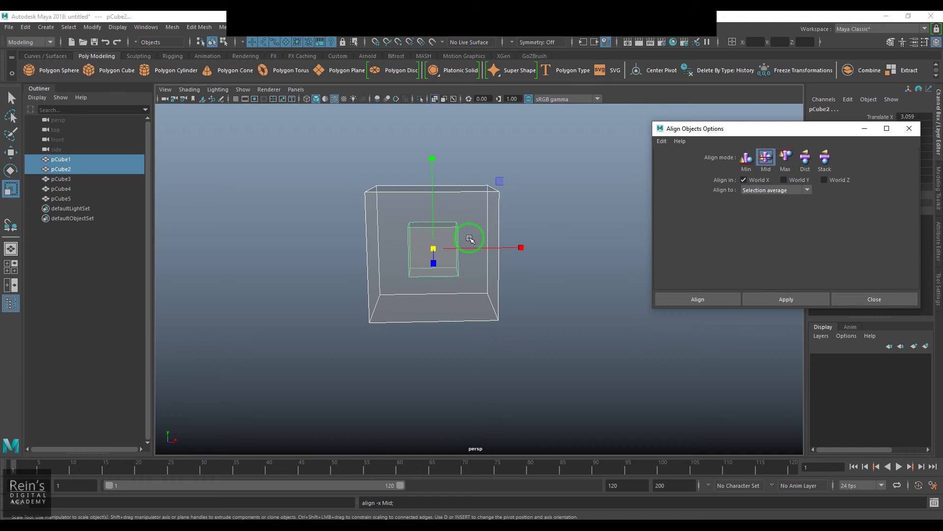
alt+middle_drag(510, 290, 452, 291)
key(ctrl+z)
key(ctrl+z)
key(ctrl+z)
key(ctrl+z)
key(ctrl+z)
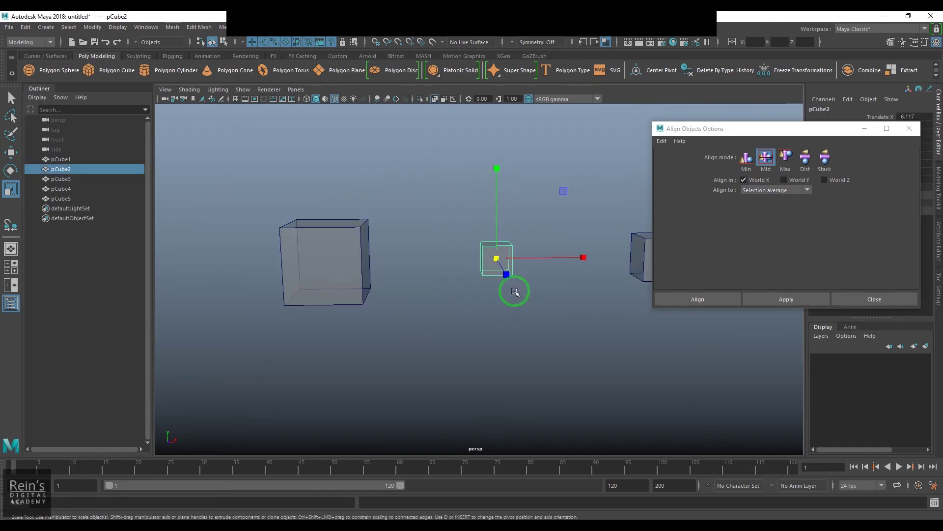
key(w)
drag(499, 123, 499, 49)
alt+middle_drag(465, 213, 484, 242)
drag(356, 228, 410, 284)
shift+drag(493, 151, 533, 192)
click(784, 180)
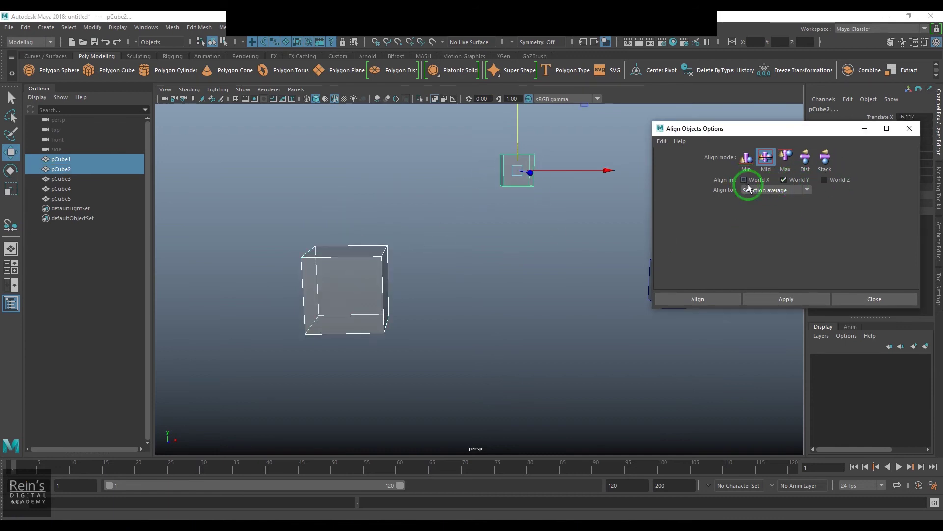
click(766, 298)
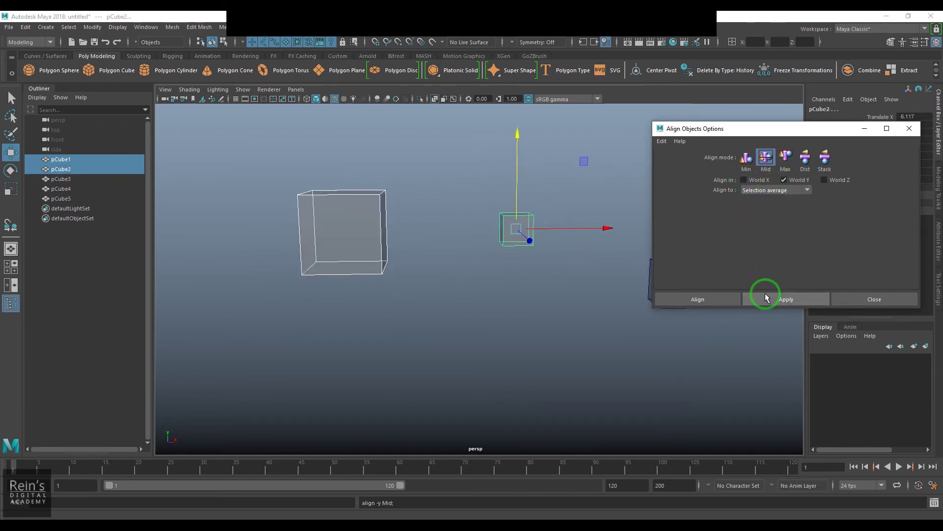
key(ctrl+z)
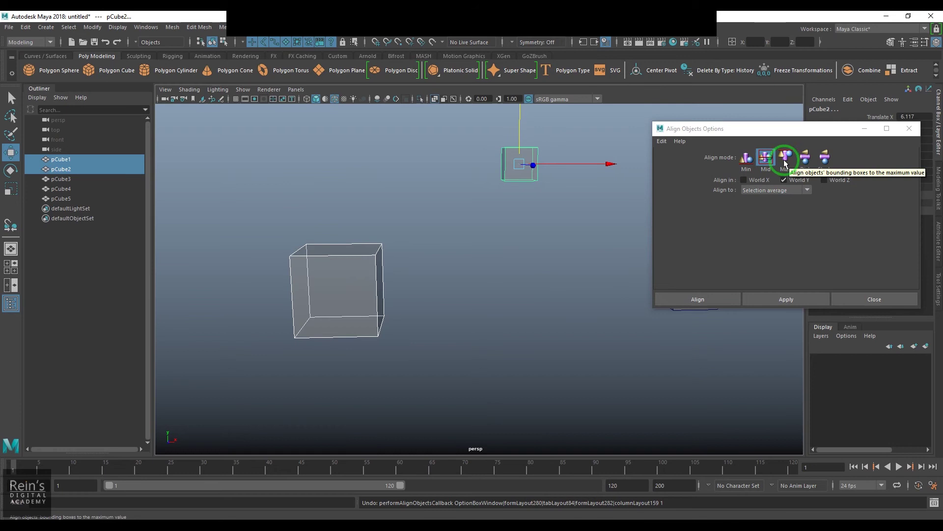
click(554, 320)
key(ctrl+z)
key(ctrl+z)
key(ctrl+z)
key(ctrl+z)
alt+drag(554, 318, 472, 364)
Undo the trial cube moves, reframe the row of cubes, and set a black viewport background
scroll(482, 346, down, 3)
alt+middle_drag(519, 334, 475, 331)
scroll(476, 331, down, 3)
key(ctrl+z)
key(ctrl+z)
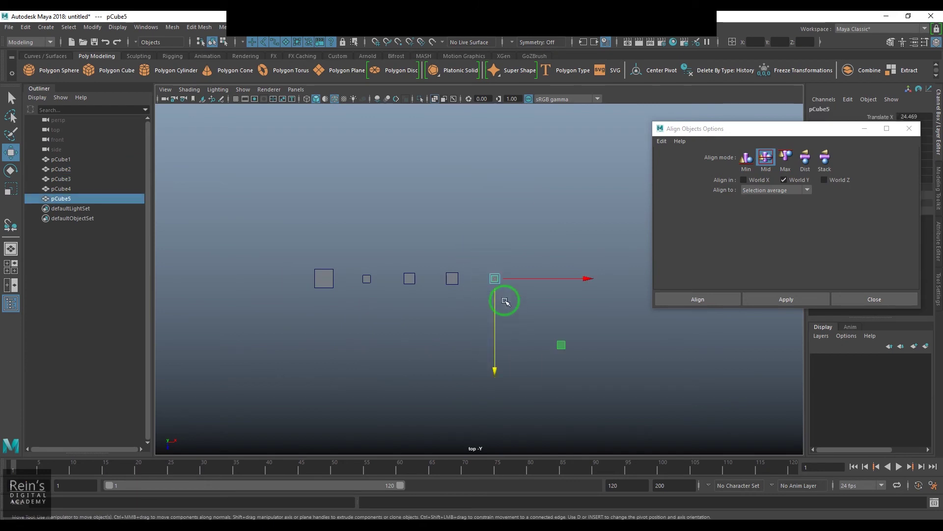
drag(521, 278, 574, 283)
drag(446, 250, 506, 280)
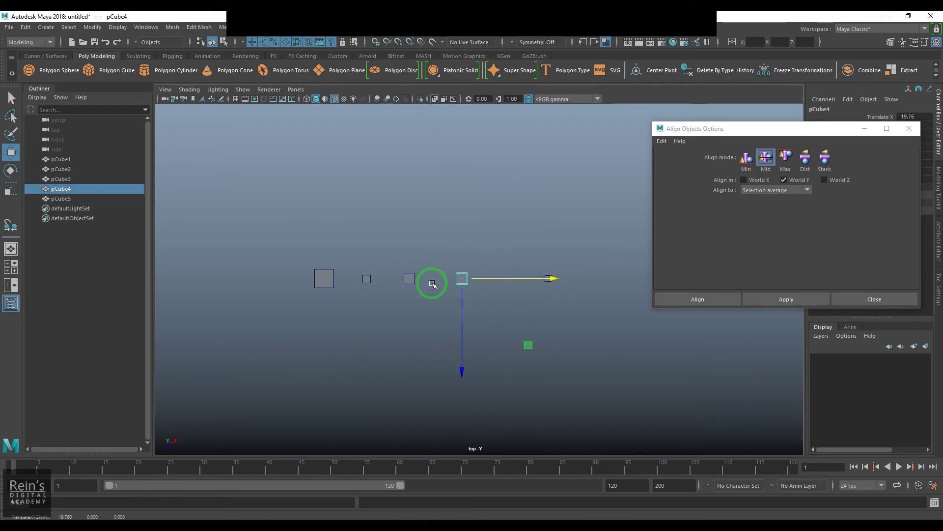
key(ctrl+z)
key(ctrl+z)
key(ctrl+z)
key(ctrl+z)
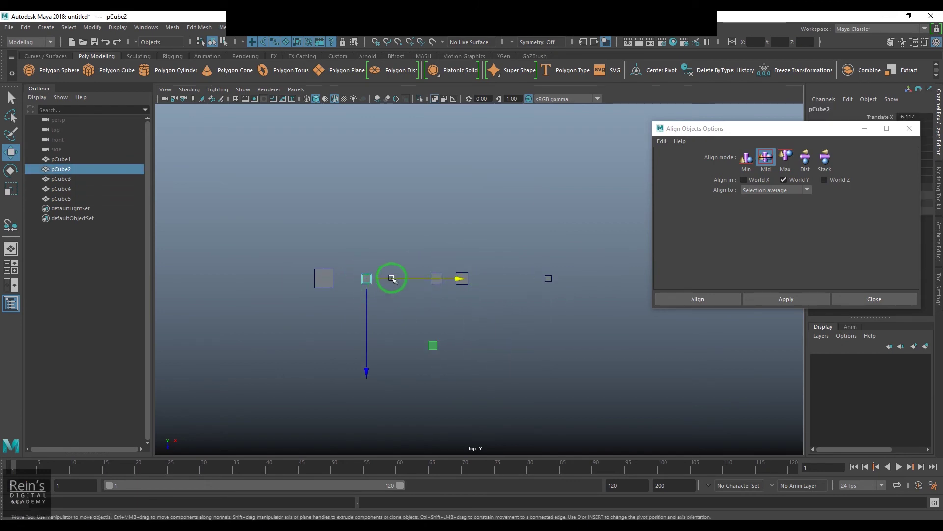
click(482, 338)
alt+right_drag(504, 329, 696, 403)
alt+middle_drag(548, 339, 563, 345)
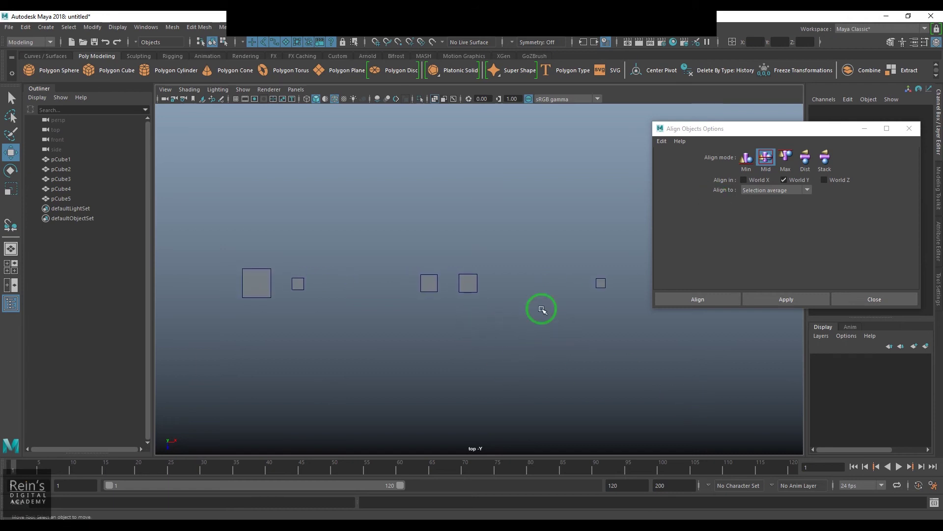
key(alt+b)
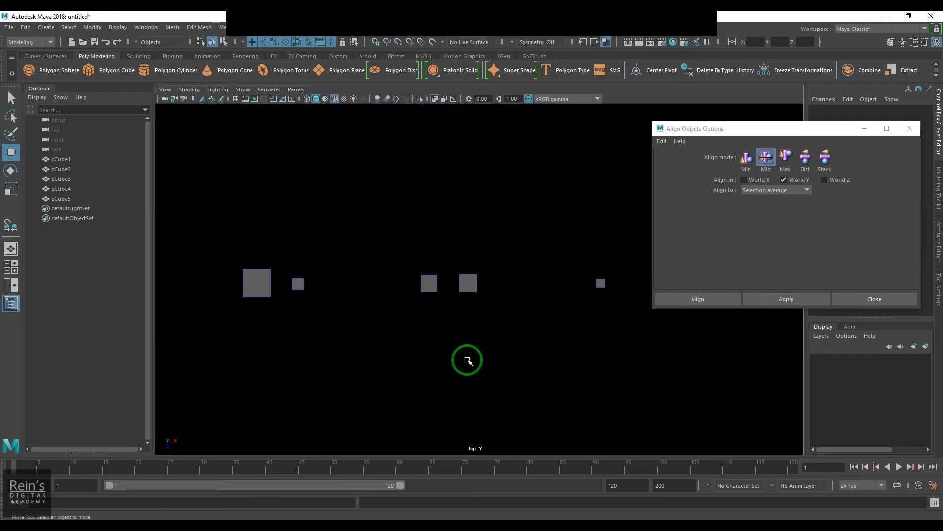
Select the five cubes, pCube1 through pCube5, in order
click(260, 284)
key(q)
shift+click(298, 284)
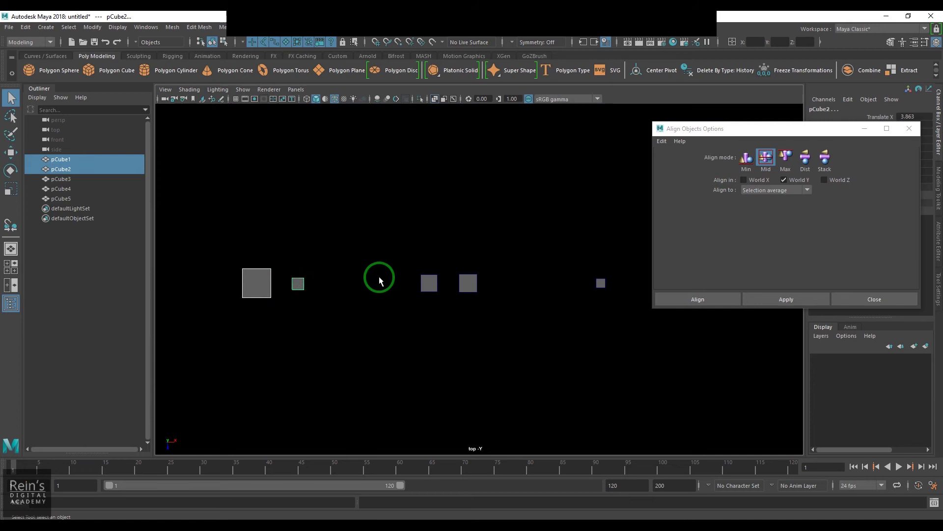
shift+click(429, 284)
shift+click(468, 283)
shift+click(601, 283)
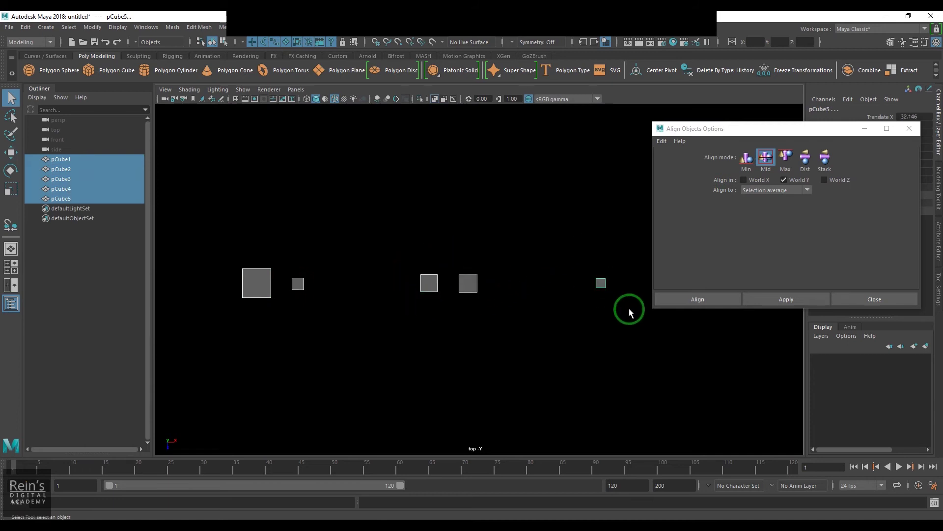
Space the cubes evenly along World X using Dist mode, then pick Stack mode
click(806, 158)
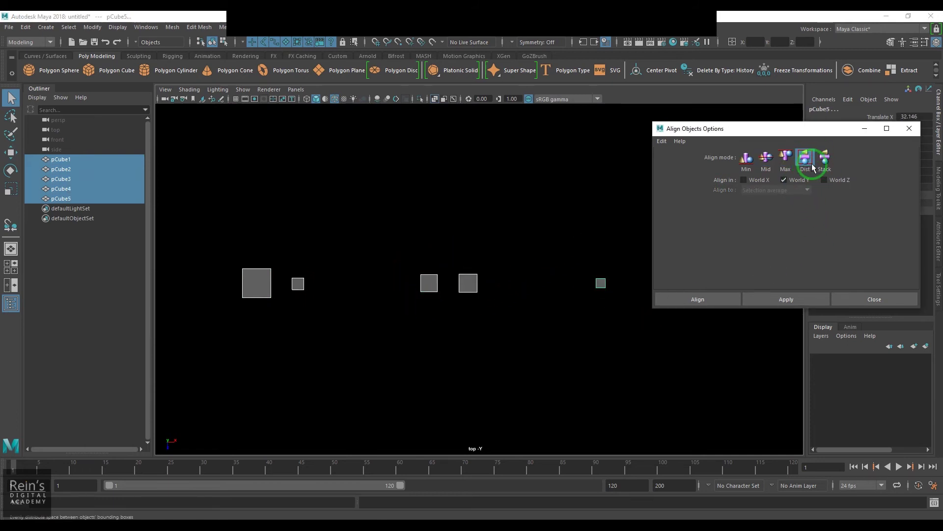
click(744, 180)
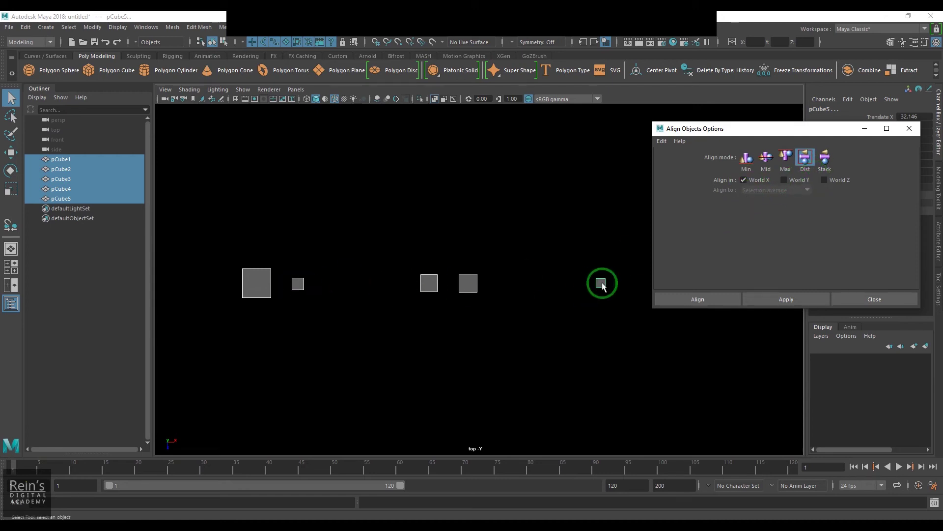
click(787, 298)
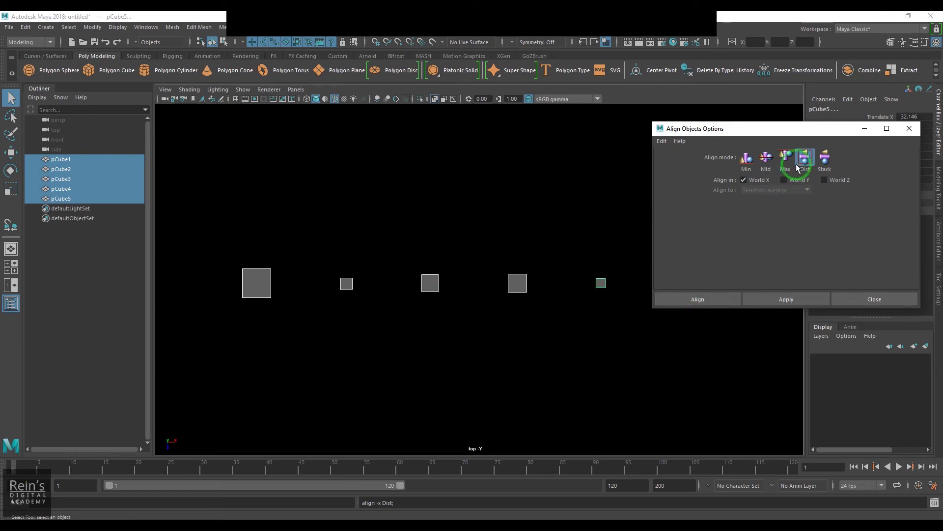
alt+middle_drag(455, 336, 471, 336)
alt+right_drag(460, 325, 471, 341)
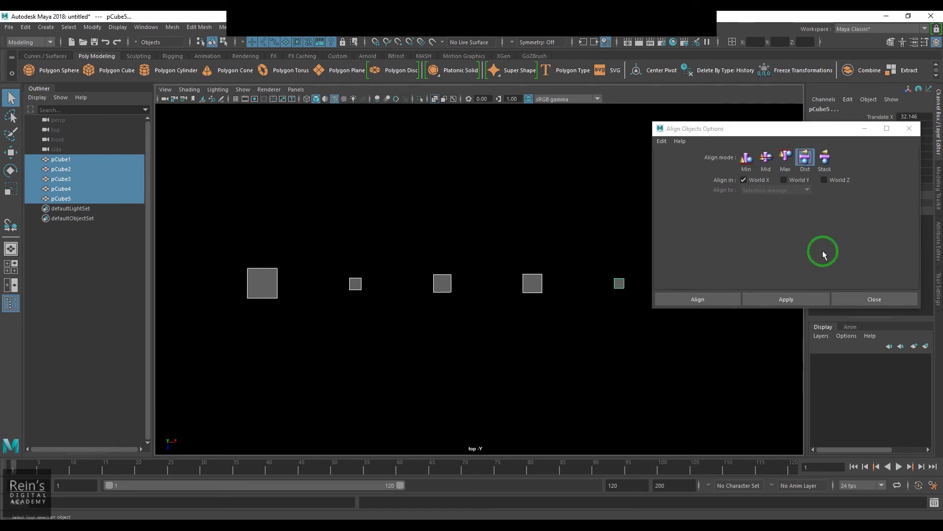
click(825, 159)
Stack the cubes edge to edge along X, inspect the result, then undo it
click(787, 299)
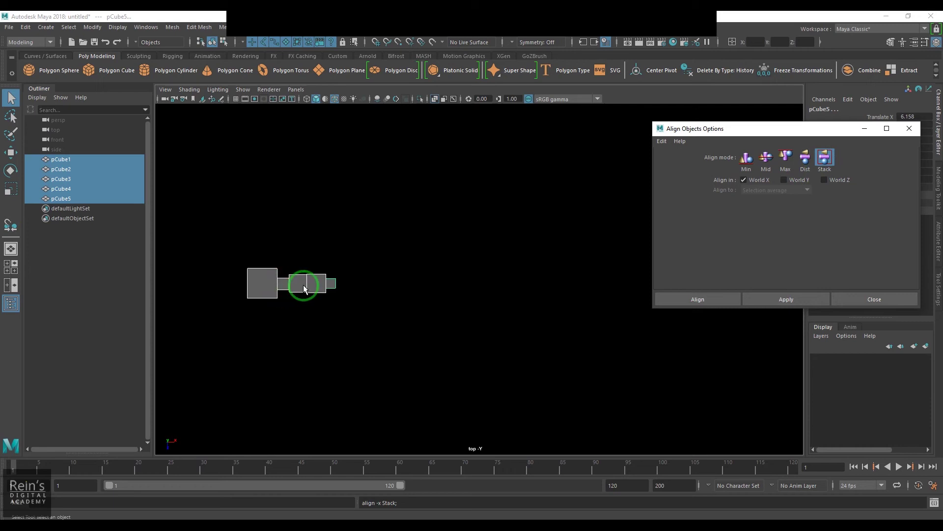
alt+middle_drag(389, 328, 468, 330)
alt+right_drag(380, 309, 509, 355)
alt+middle_drag(431, 340, 524, 329)
alt+right_drag(391, 365, 452, 383)
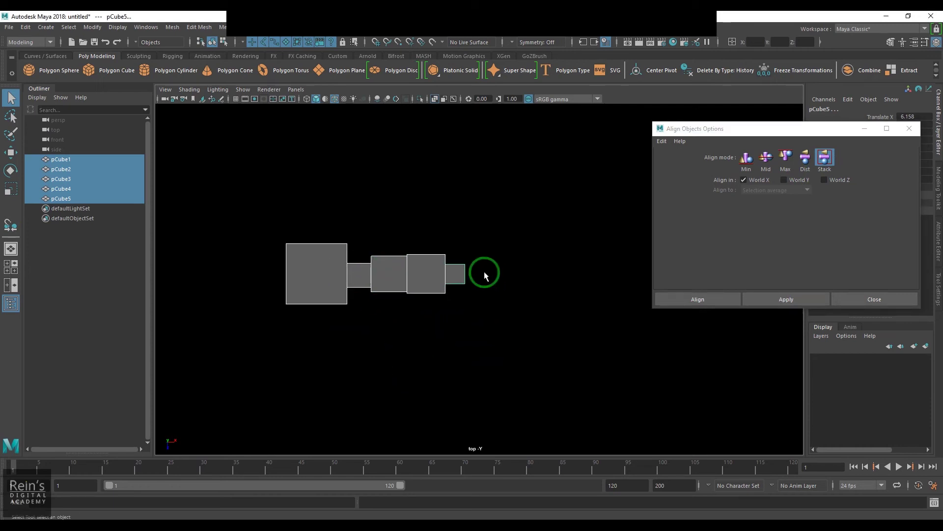
alt+right_drag(488, 324, 400, 338)
alt+middle_drag(454, 334, 415, 333)
alt+right_drag(416, 334, 384, 326)
key(ctrl+z)
alt+right_drag(489, 351, 422, 344)
alt+middle_drag(441, 341, 408, 341)
Change the alignment mode from Dist to Max and bring all cubes into view
click(810, 164)
click(786, 157)
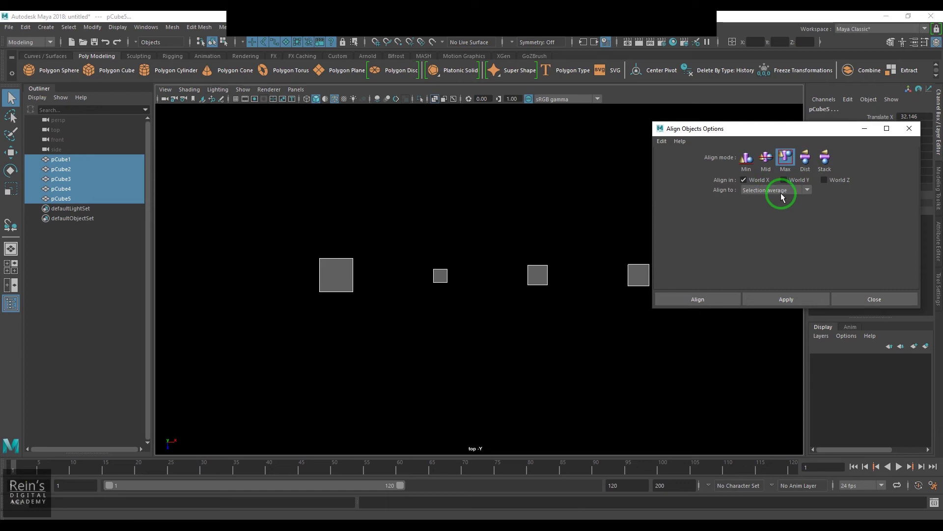
alt+right_drag(421, 356, 393, 351)
alt+middle_drag(486, 339, 396, 316)
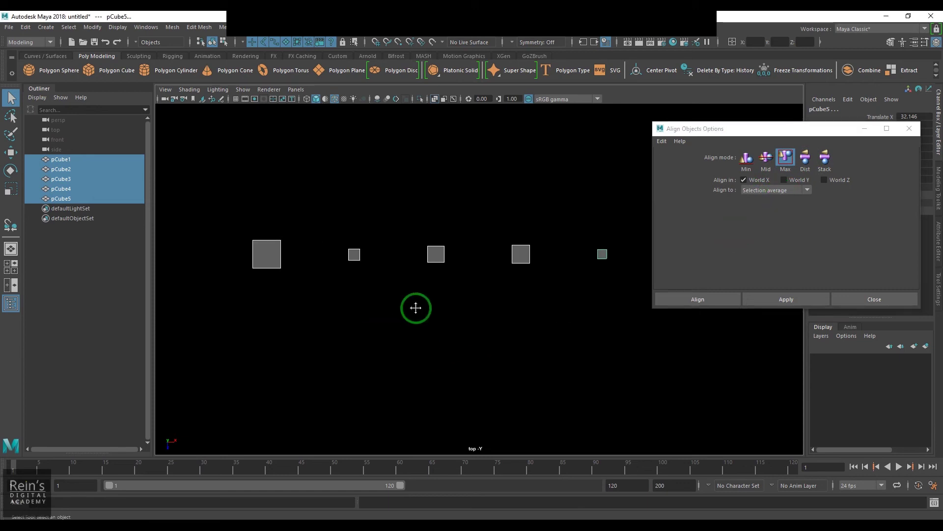
With the Move tool, shift pCube2 up and pCube3 down in the top view
click(354, 254)
key(w)
mouse_move(350, 291)
mouse_down()
mouse_move(353, 266)
mouse_move(415, 255)
mouse_move(442, 290)
mouse_up()
click(435, 356)
key(ctrl+z)
drag(437, 338, 444, 400)
Move pCube4 up and pCube5 down in the top view to stagger them
mouse_move(506, 220)
mouse_down()
mouse_move(535, 284)
mouse_move(522, 268)
mouse_up()
drag(580, 243, 610, 266)
click(600, 308)
drag(600, 308, 598, 335)
drag(587, 238, 615, 271)
drag(609, 321, 600, 347)
key(ctrl+z)
drag(234, 215, 314, 273)
Select all five cubes and line them up at their middle Z with Mid mode
shift+click(356, 217)
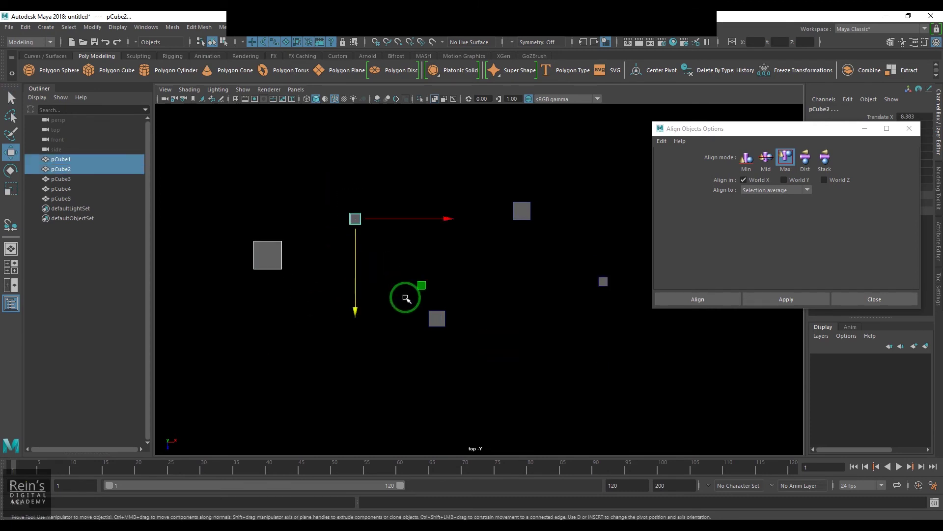
shift+click(437, 318)
shift+click(522, 210)
shift+click(603, 282)
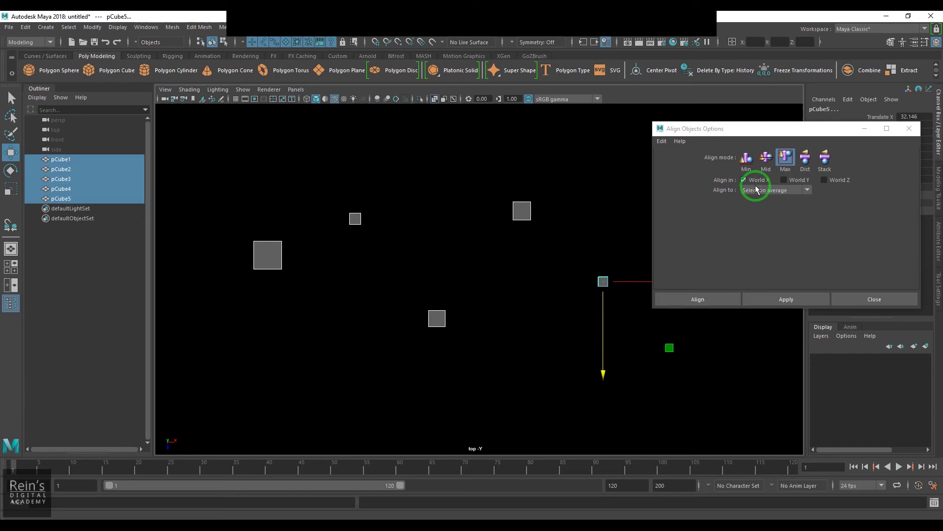
click(766, 157)
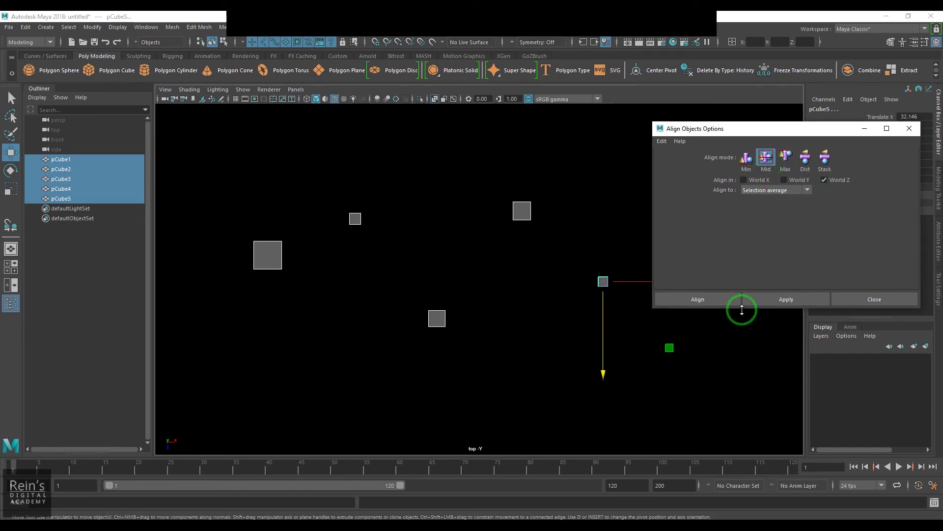
click(763, 301)
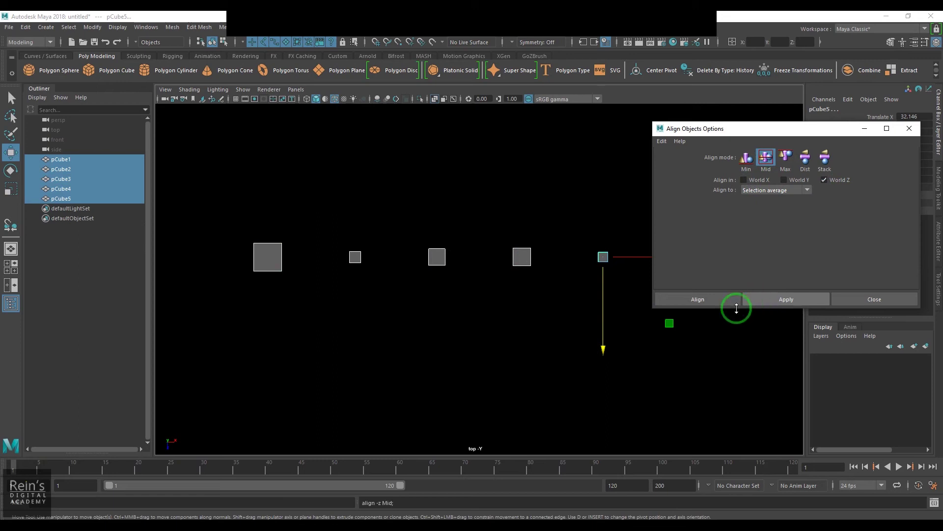
Undo the Mid alignment, reapply it, and undo it again
alt+middle_drag(545, 333, 486, 336)
alt+right_drag(486, 336, 461, 330)
alt+middle_drag(460, 331, 464, 329)
alt+right_drag(447, 302, 407, 320)
key(ctrl+z)
click(803, 298)
key(ctrl+z)
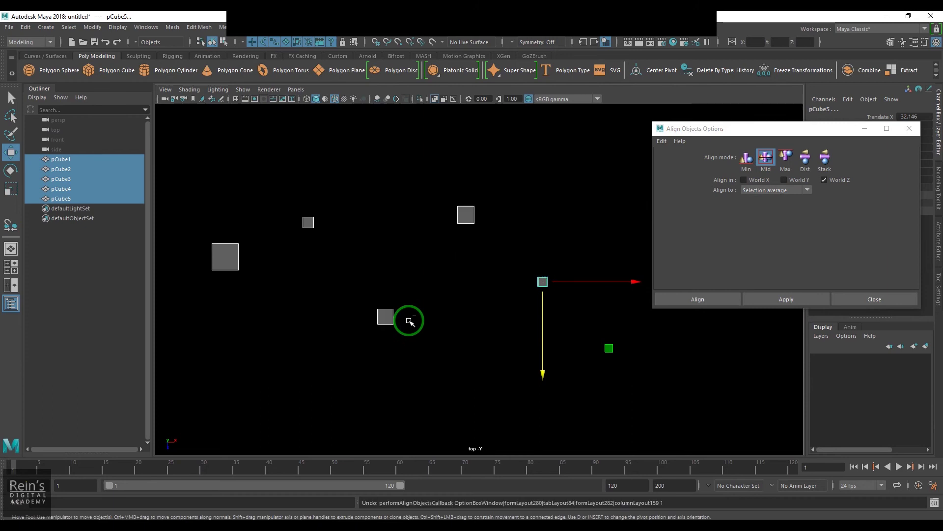
Align the cubes to the last selected object, pCube5, then undo to keep them scattered
click(806, 191)
click(796, 211)
click(790, 298)
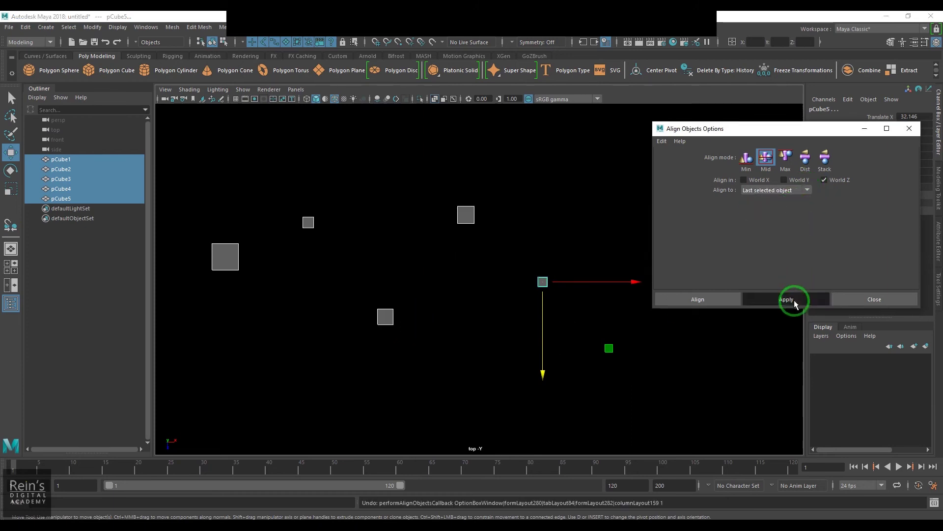
alt+middle_drag(512, 329, 558, 314)
key(ctrl+z)
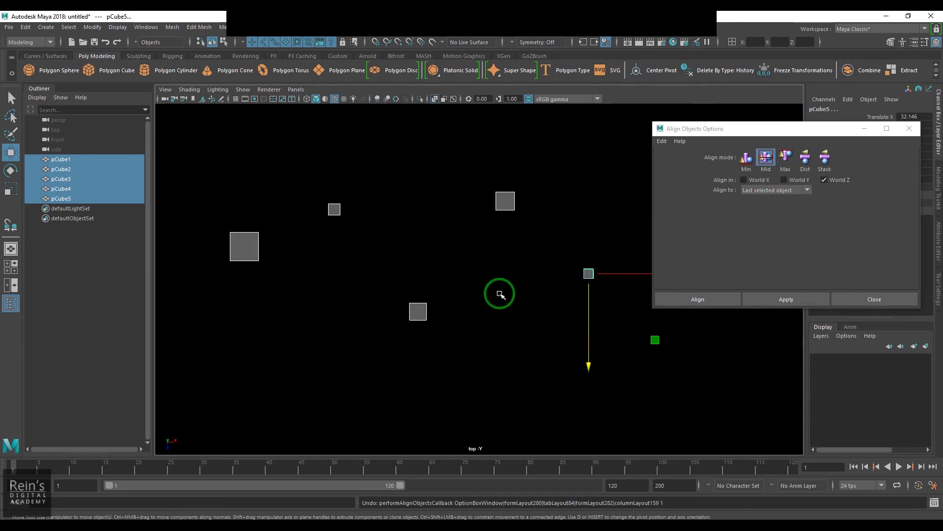
click(769, 303)
alt+right_drag(555, 343, 474, 352)
key(ctrl+z)
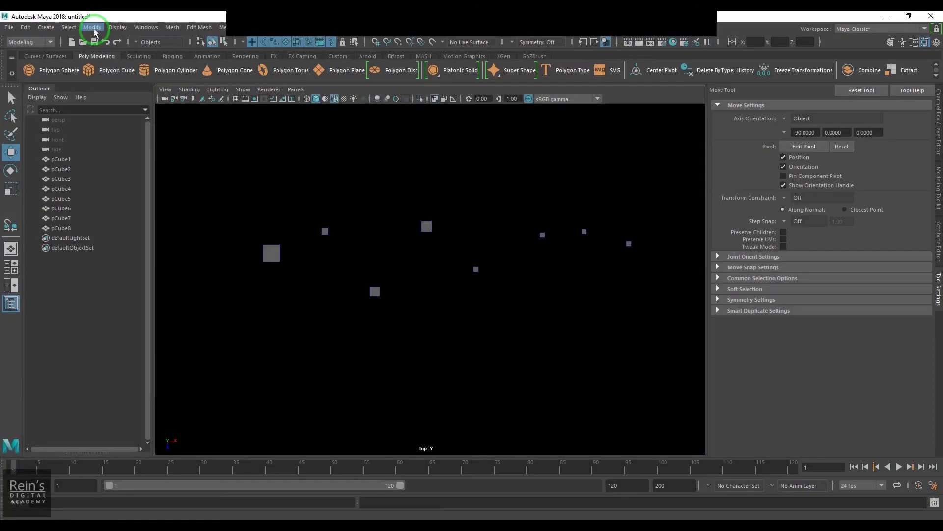
Try Position Along Curve from the Modify Snap Align Objects menu
click(93, 27)
click(156, 82)
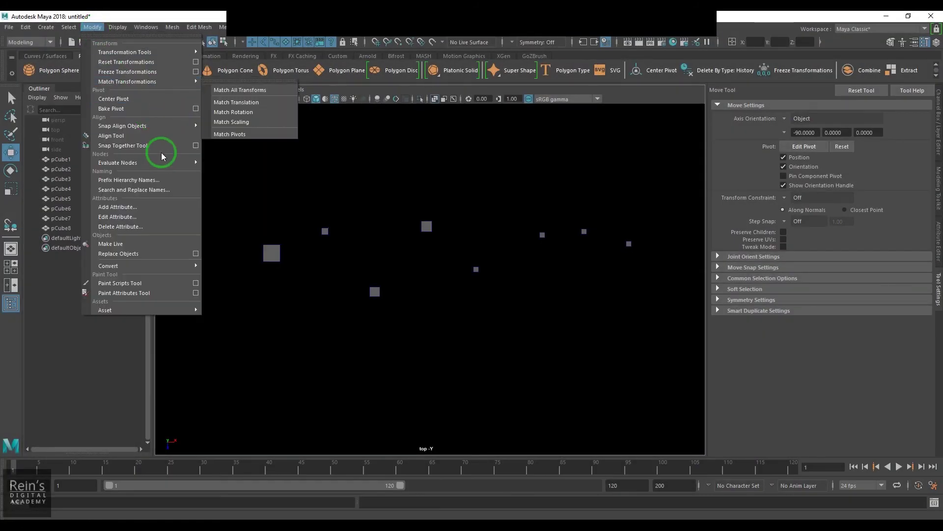
mouse_move(167, 125)
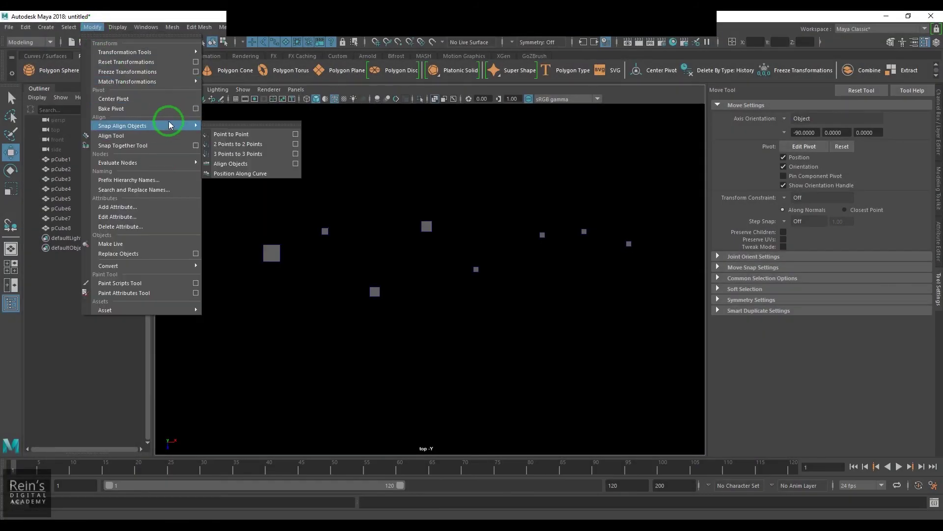
click(270, 173)
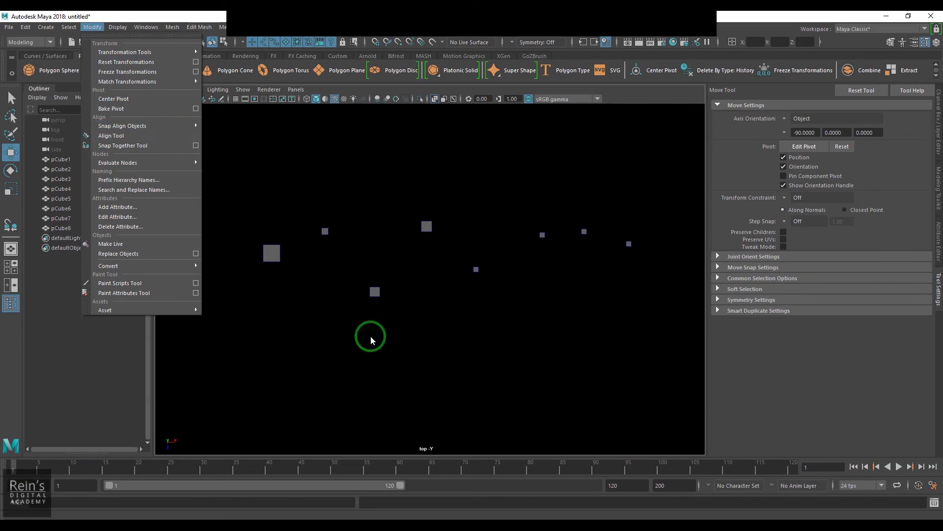
Draw a wavy ten-point CV curve, curve1, beneath the cubes in the top view
click(46, 28)
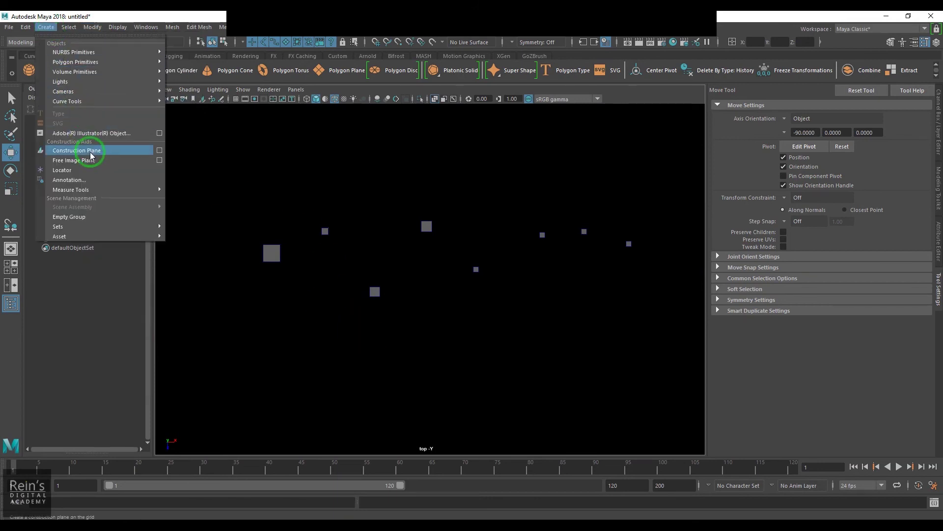
mouse_move(111, 102)
click(265, 109)
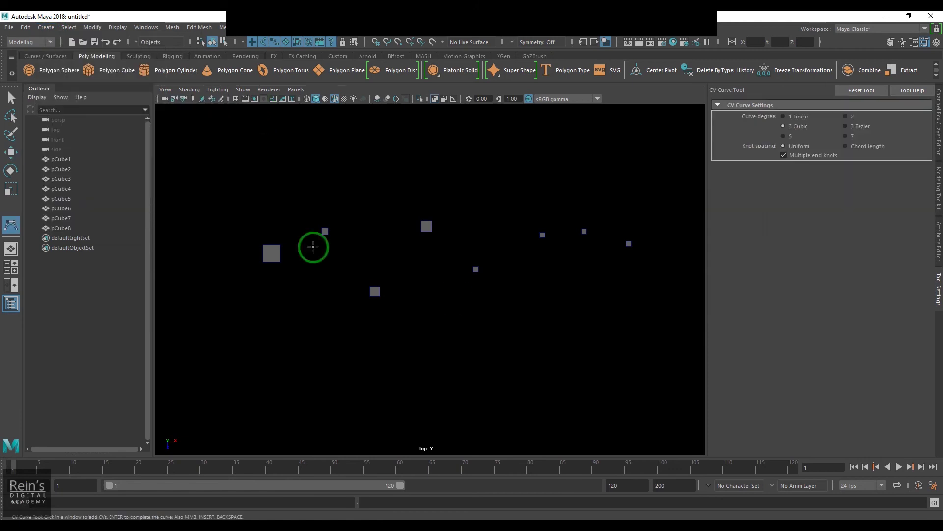
click(262, 383)
click(316, 347)
click(402, 341)
click(444, 391)
click(514, 429)
click(601, 410)
click(563, 339)
click(577, 295)
click(635, 294)
click(660, 323)
key(Return)
Switch to the Move tool and marquee-select all the cubes and the curve
key(w)
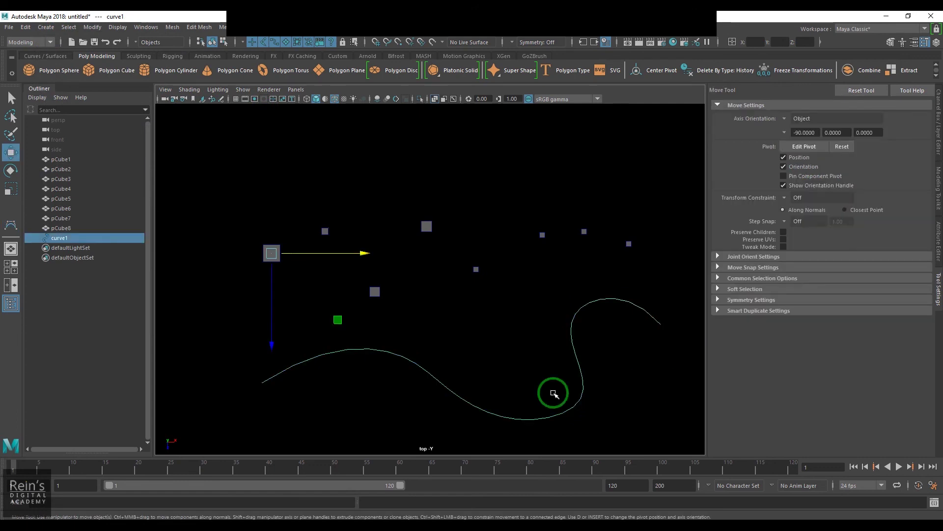
click(444, 346)
drag(269, 206, 634, 295)
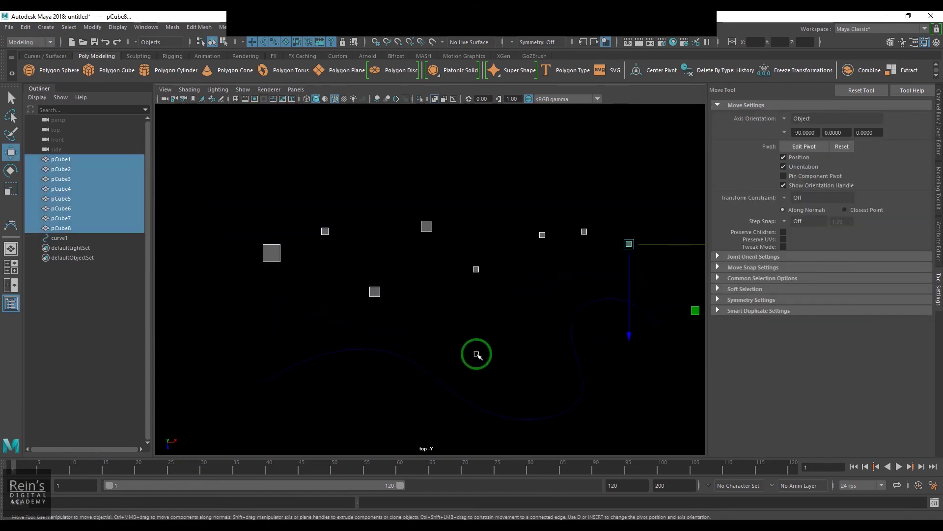
Place the cubes along curve1 with Position Along Curve, widen the viewport, then undo
click(93, 27)
mouse_move(153, 125)
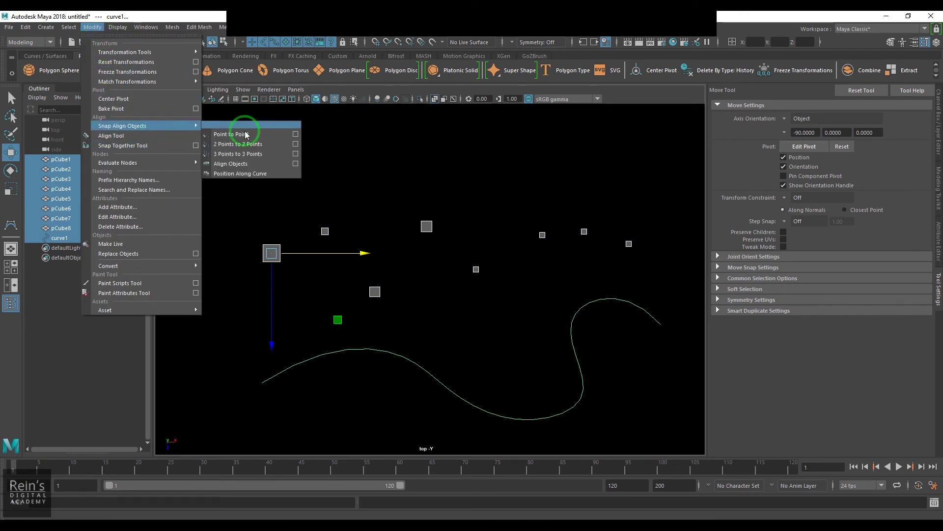
click(256, 175)
alt+middle_drag(469, 304, 428, 256)
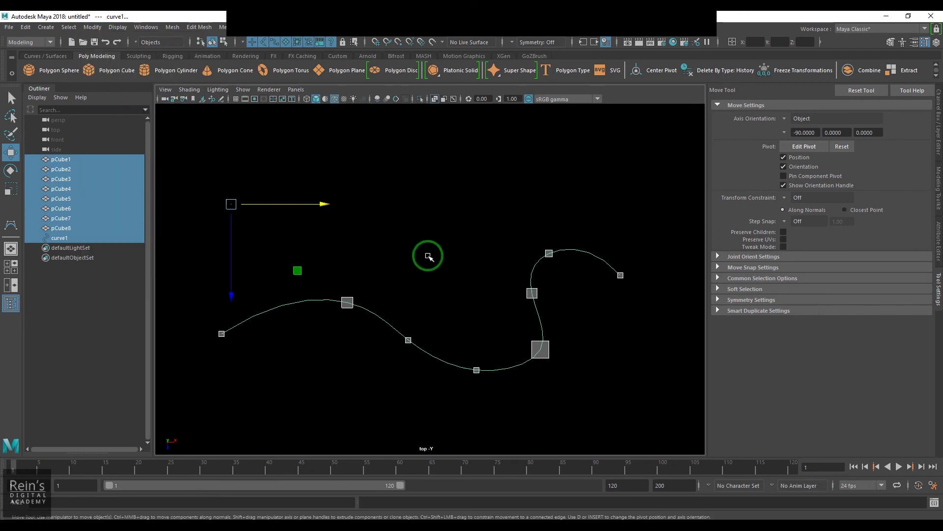
scroll(474, 302, down, 1)
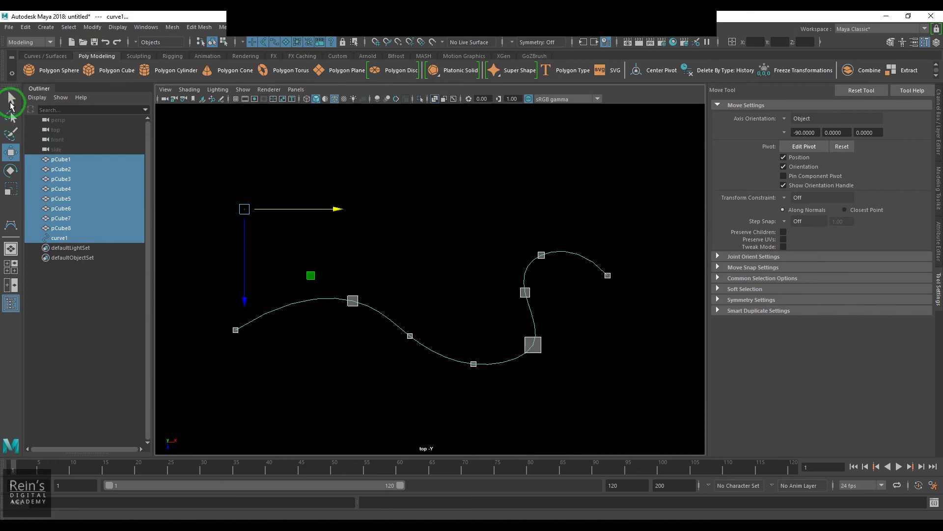
click(11, 98)
click(939, 293)
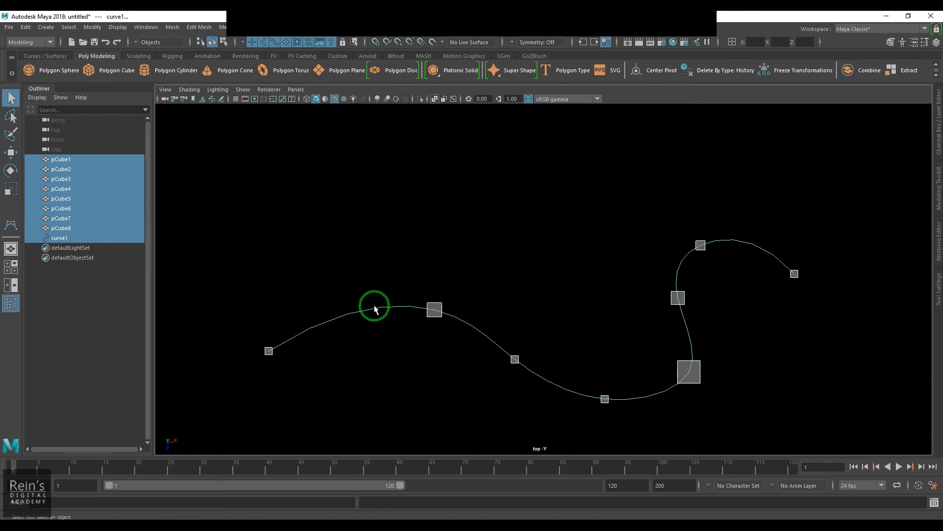
key(ctrl+z)
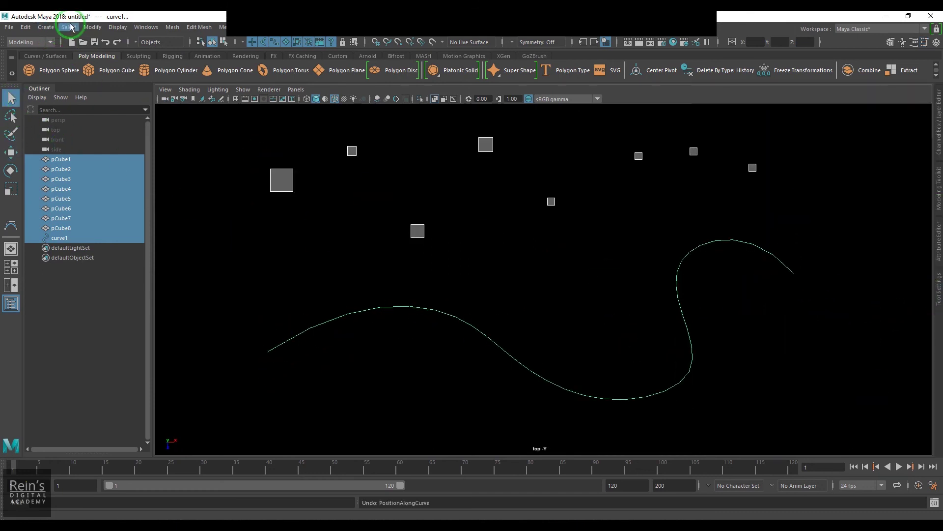
Distribute the cubes along the curve again, then undo it
click(92, 27)
mouse_move(162, 157)
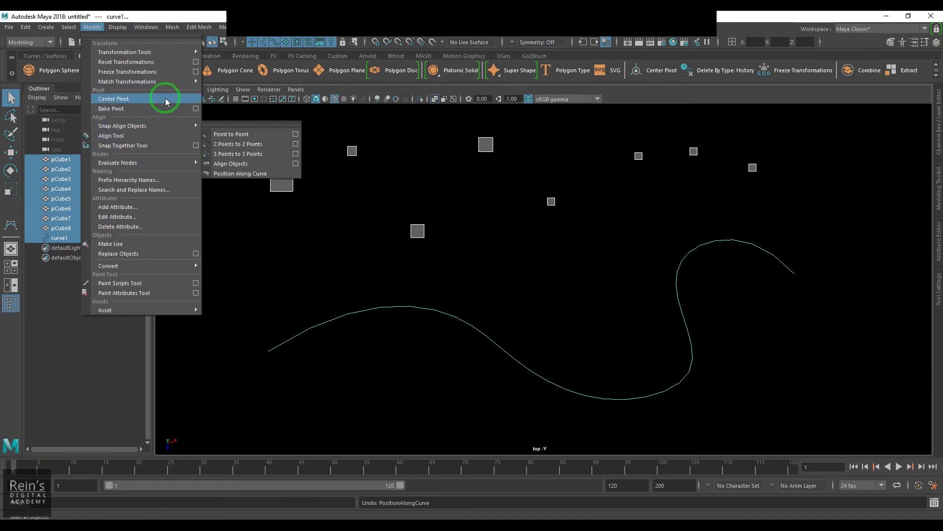
mouse_move(163, 125)
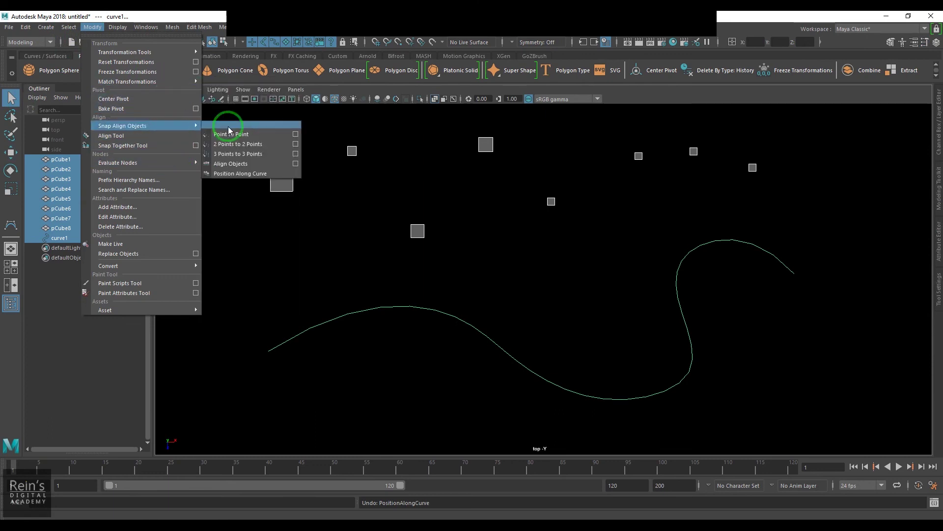
click(249, 174)
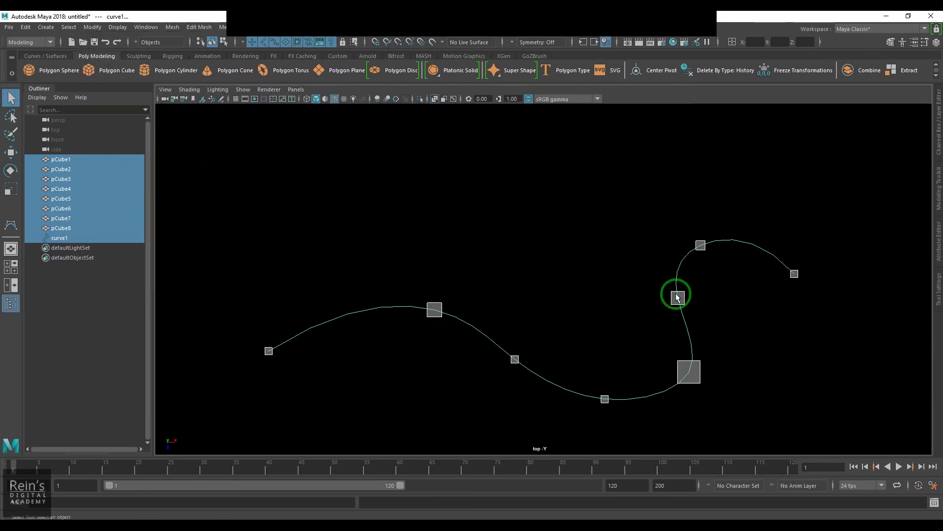
key(ctrl+z)
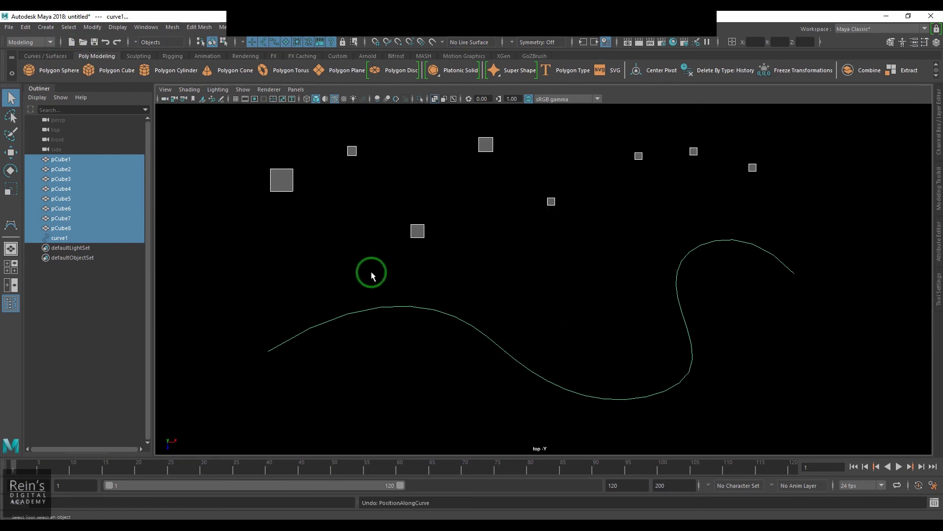
Place the cubes along the curve a final time and deselect everything
click(91, 28)
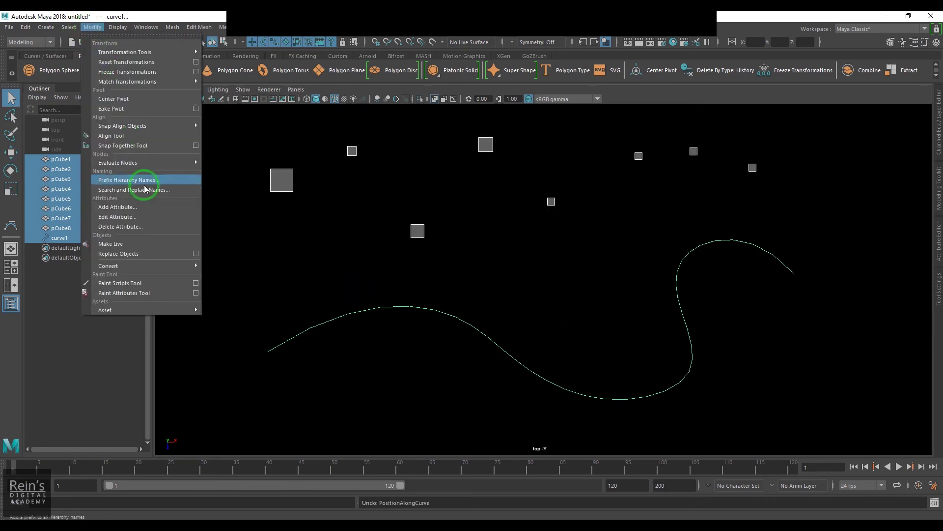
mouse_move(158, 129)
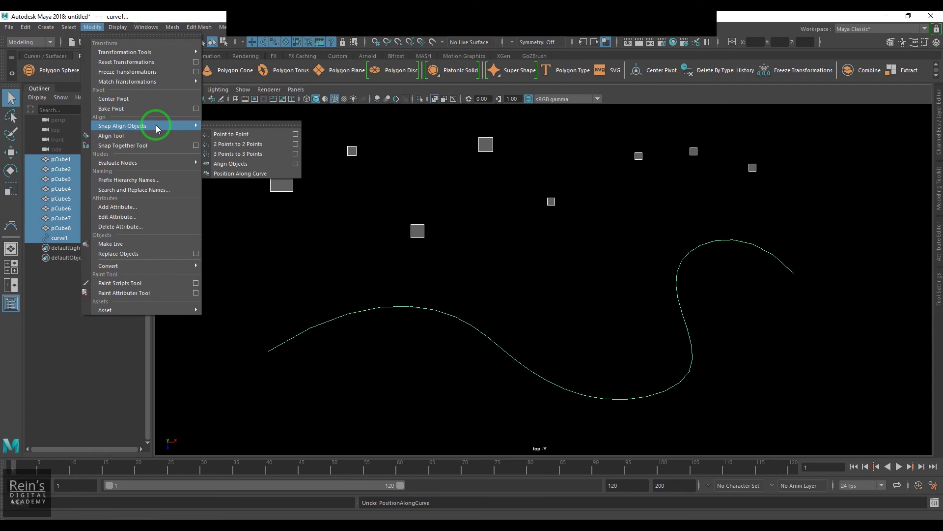
click(240, 174)
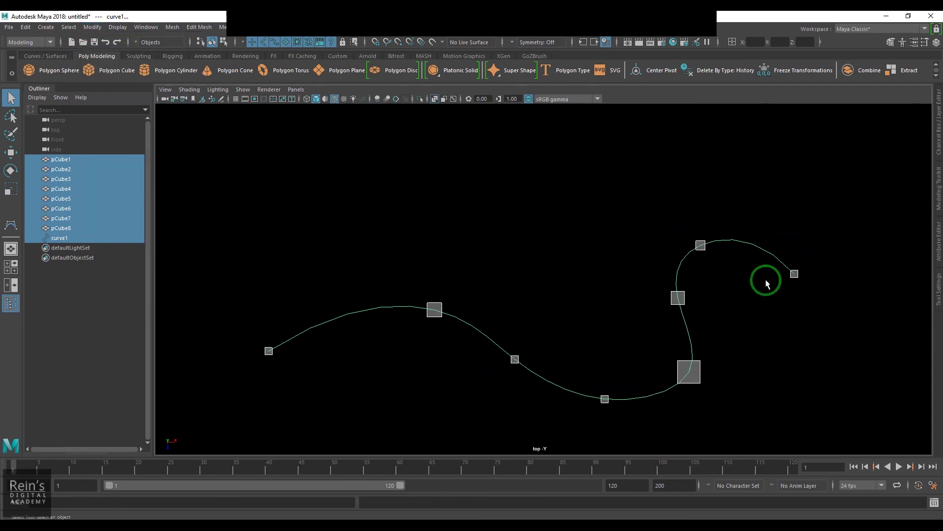
click(548, 257)
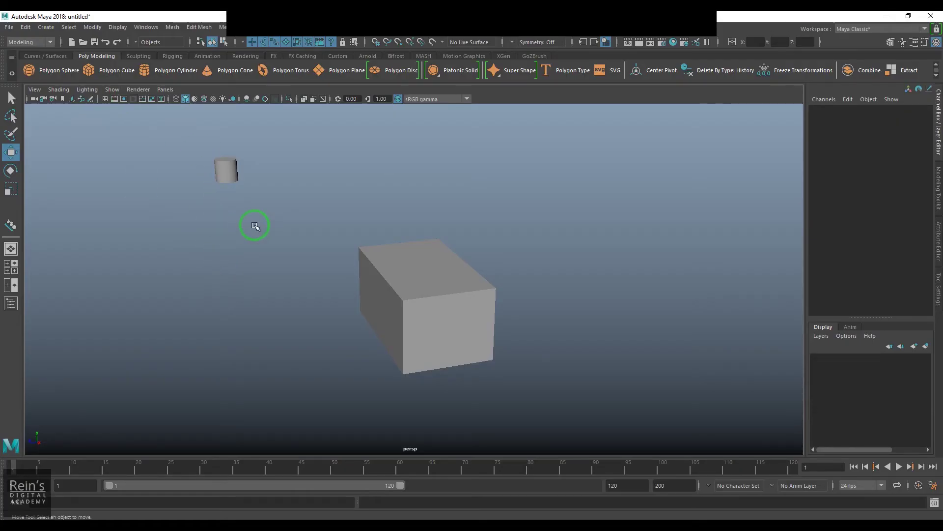
Select pCylinder1, add the box pCube1, and activate Modify > Align Tool
click(92, 27)
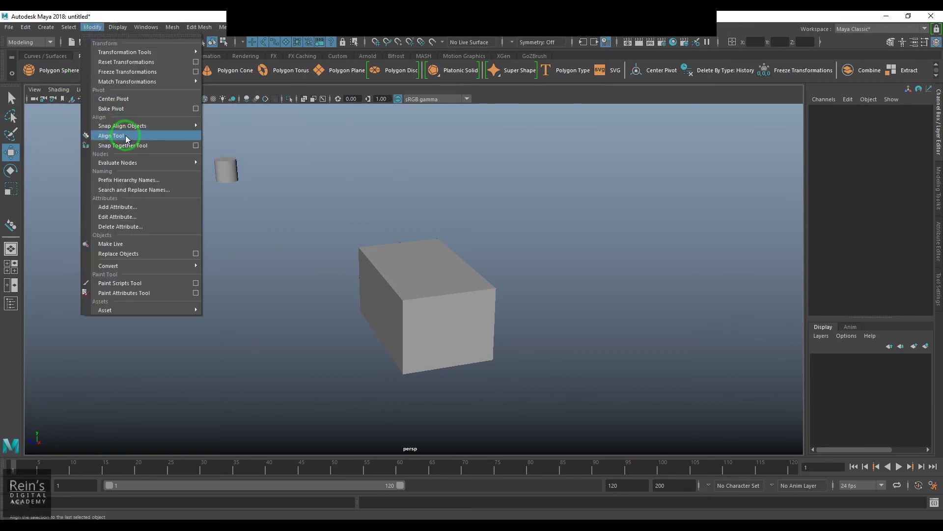
click(261, 242)
drag(242, 206, 242, 205)
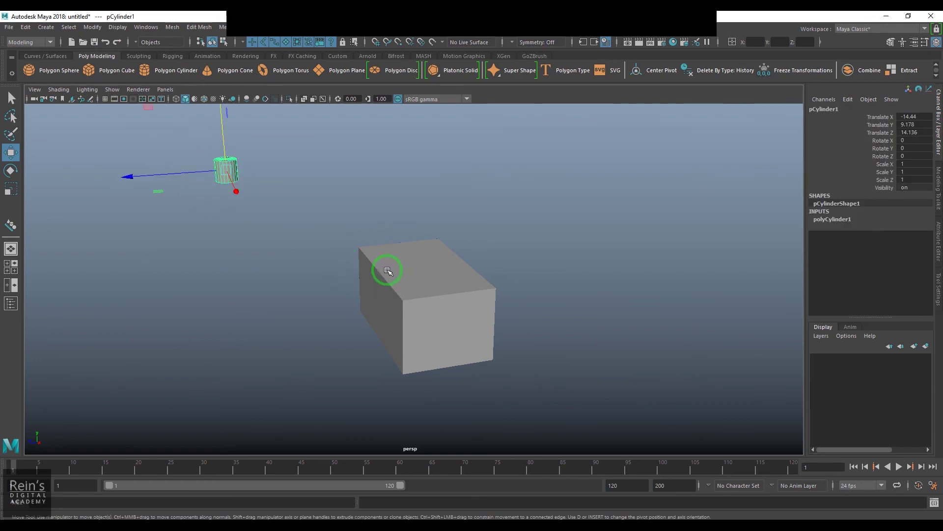
click(394, 291)
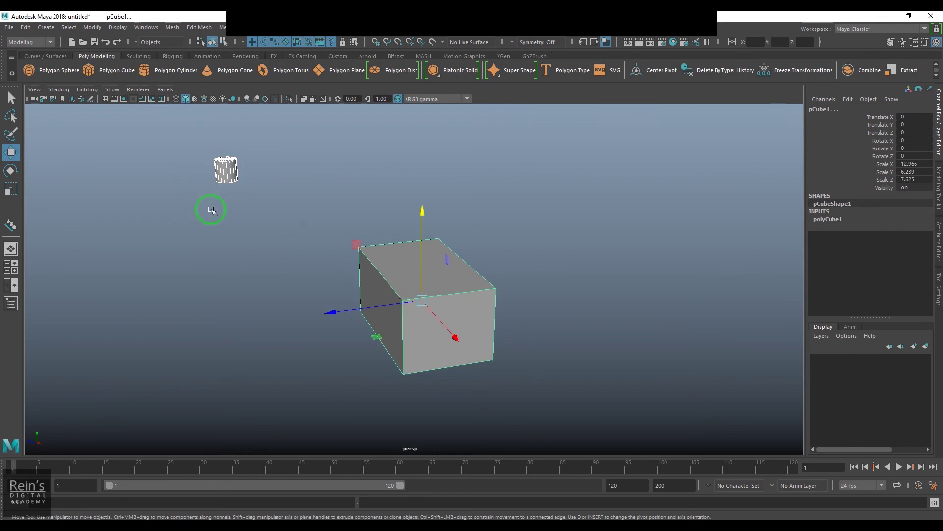
alt+drag(464, 322, 407, 343)
click(92, 27)
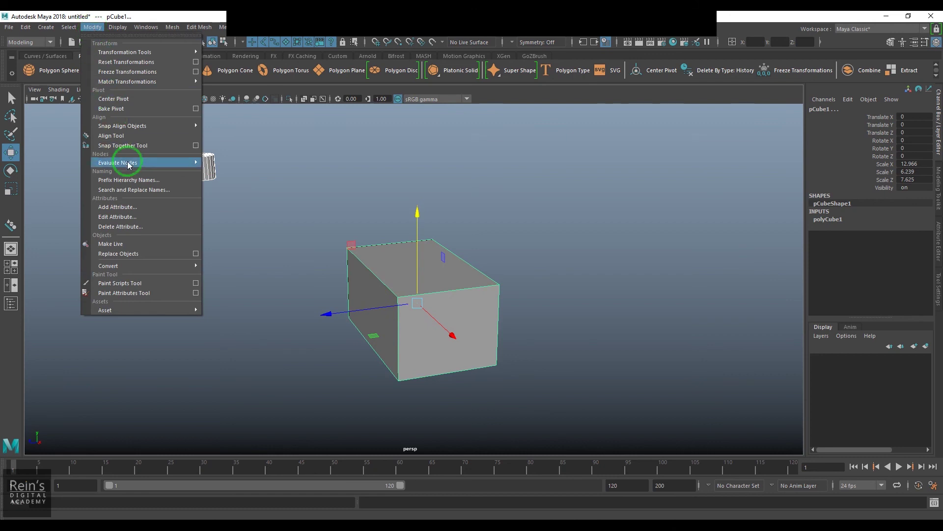
click(134, 134)
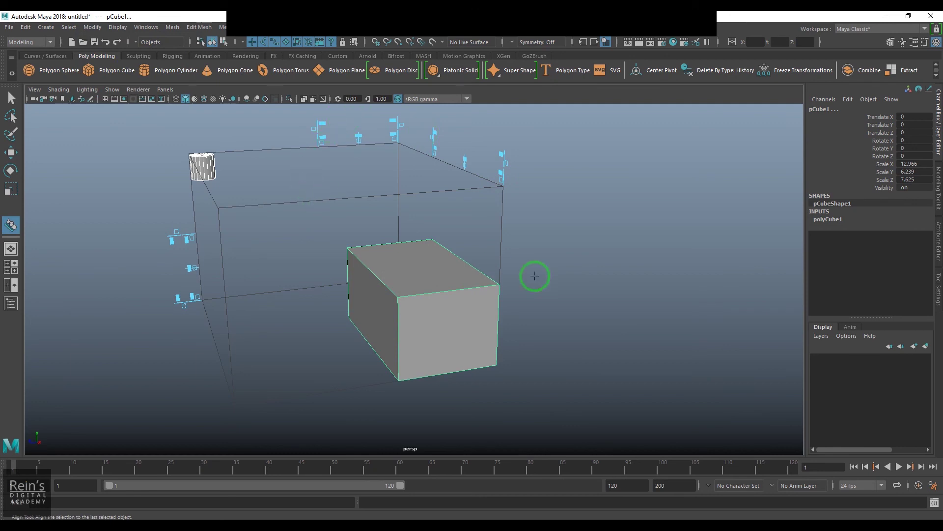
Orbit around the box and cylinder, then centre the cylinder within the box's bounds
alt+drag(376, 266, 427, 261)
alt+drag(521, 163, 563, 180)
mouse_move(434, 236)
alt+mouse_down()
mouse_move(412, 249)
mouse_move(533, 252)
mouse_move(511, 244)
mouse_move(301, 251)
mouse_move(426, 251)
alt+mouse_up()
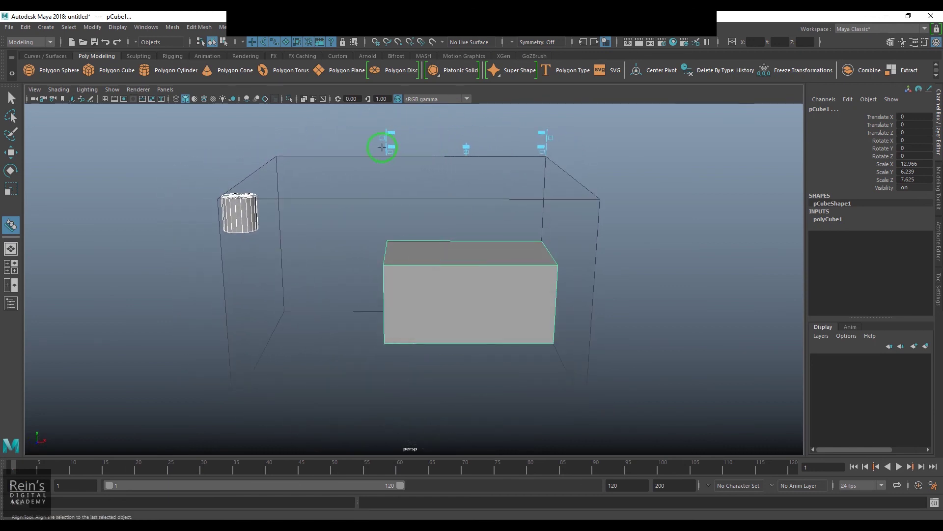
alt+drag(314, 227, 372, 296)
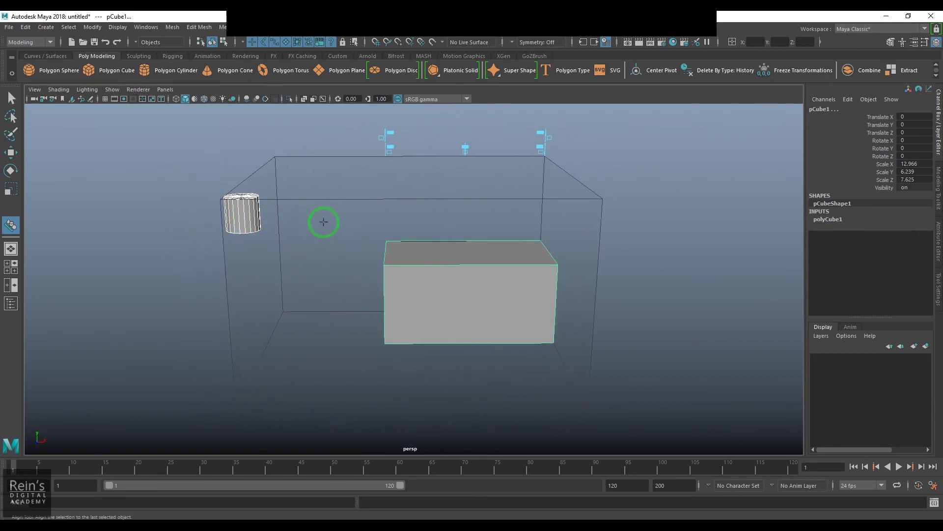
alt+drag(568, 267, 467, 262)
alt+drag(330, 226, 432, 224)
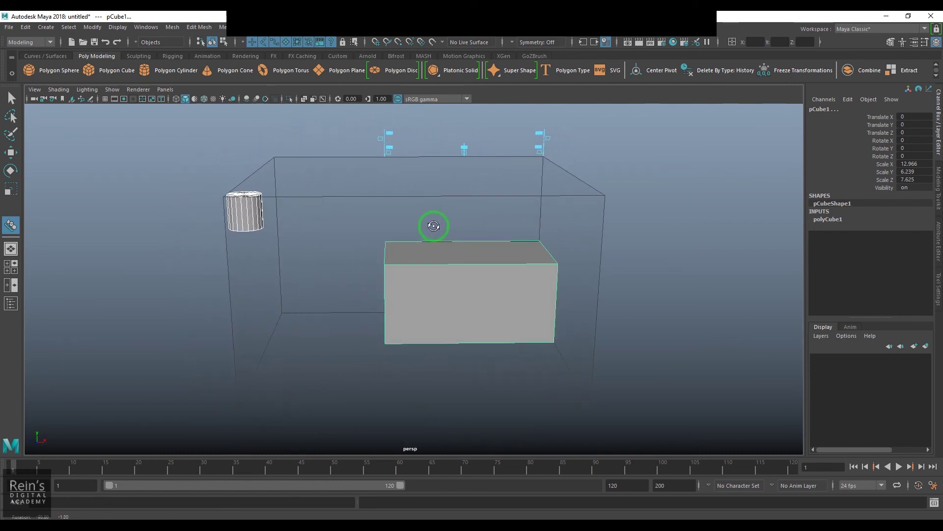
click(464, 149)
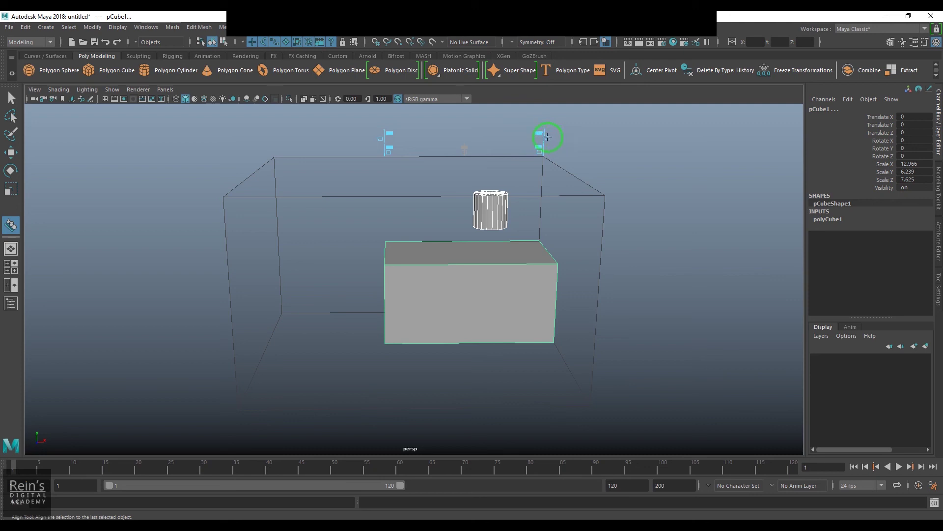
Try aligning the cylinder to the box's right edge, then return it to the centre
click(548, 136)
alt+drag(601, 268, 591, 265)
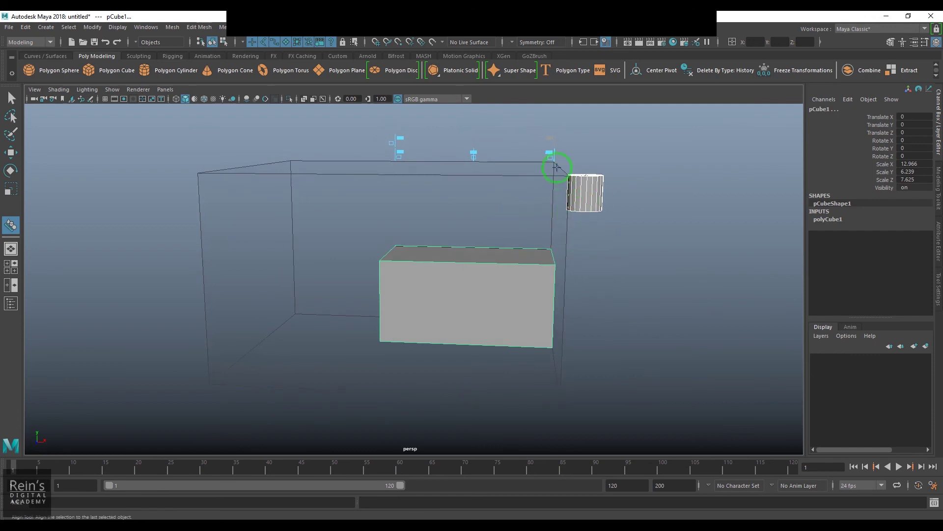
click(550, 153)
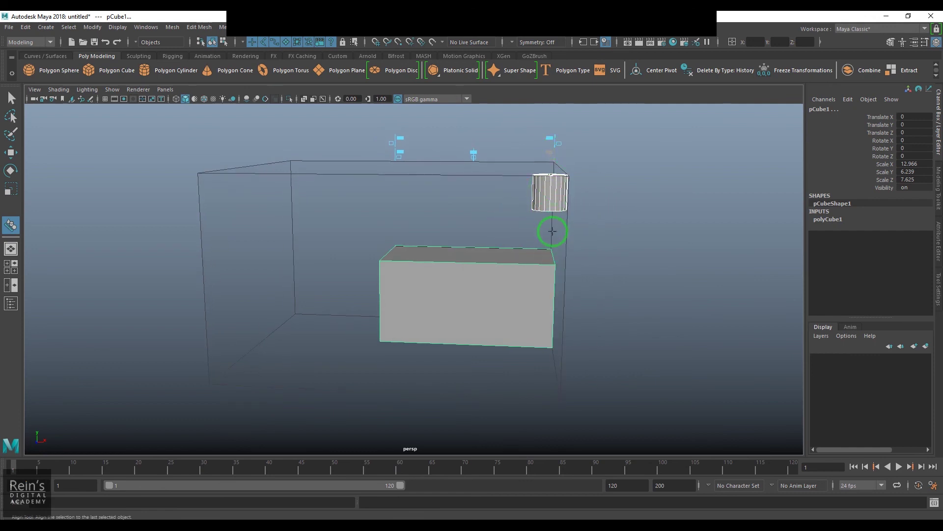
click(475, 155)
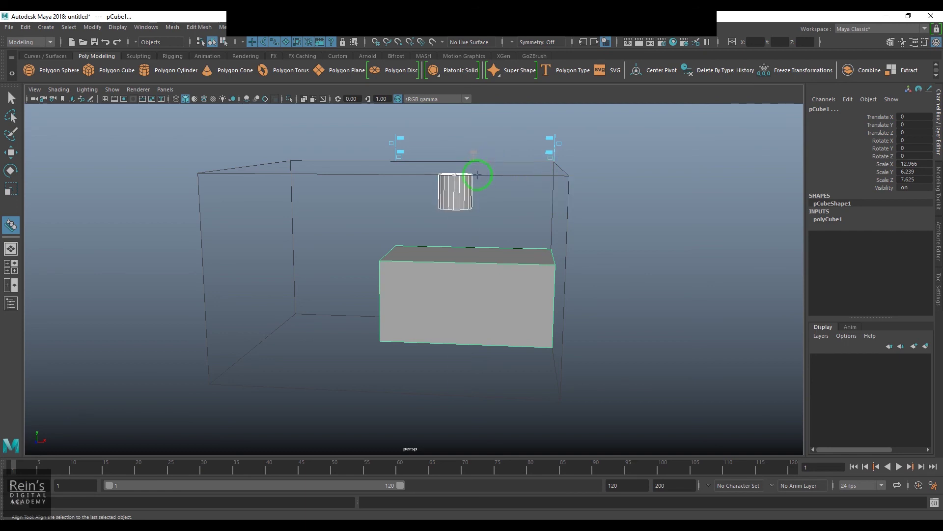
Set the cylinder at the top centre of the box's bounds
alt+drag(563, 211, 429, 179)
click(401, 138)
alt+drag(467, 221, 439, 220)
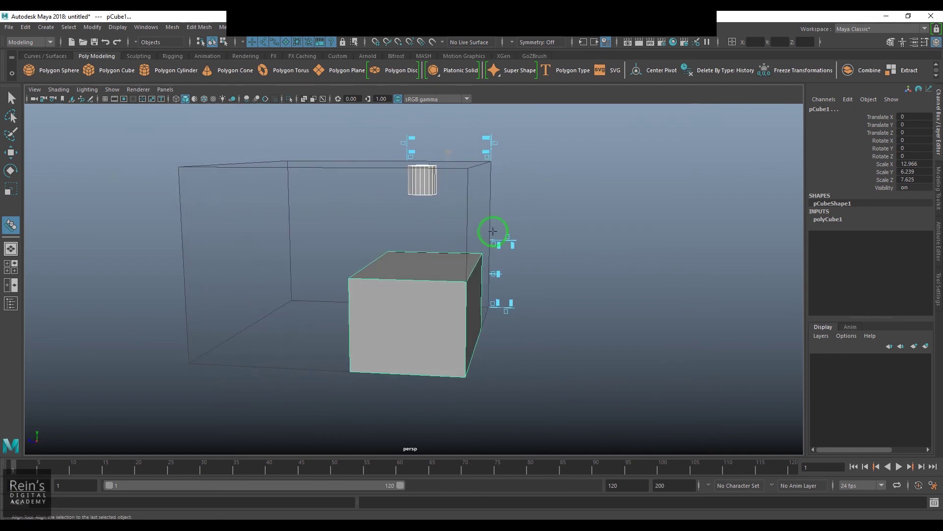
click(511, 244)
alt+drag(392, 288, 492, 315)
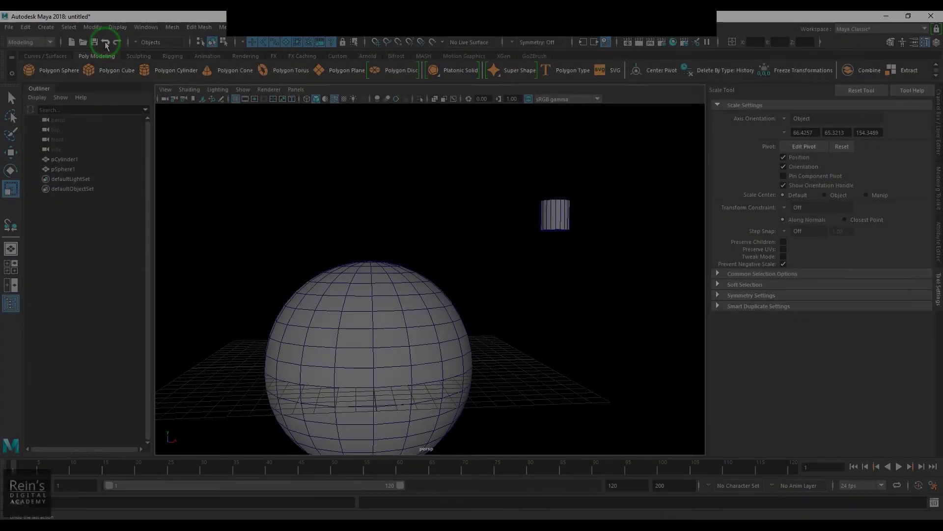
Start the Snap Together Tool from the Modify menu and pick the cylinder's end face as source
click(92, 27)
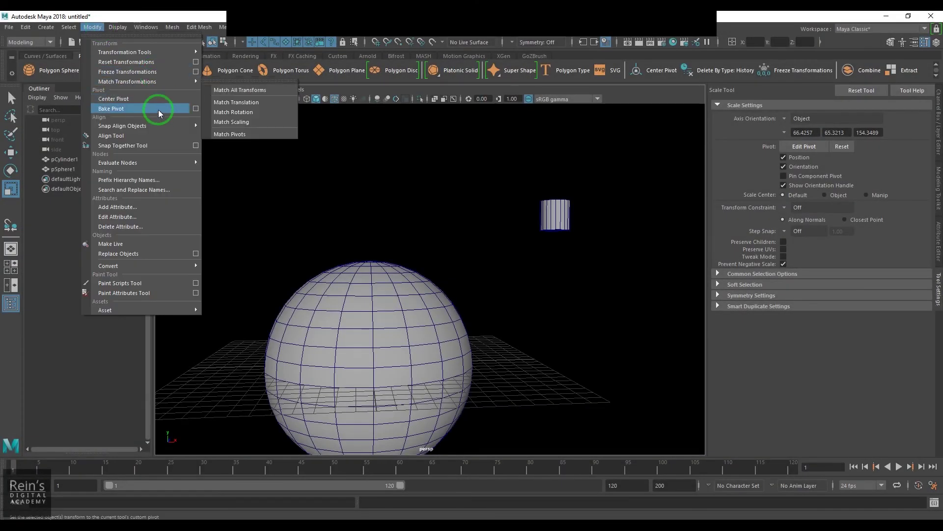
mouse_move(167, 127)
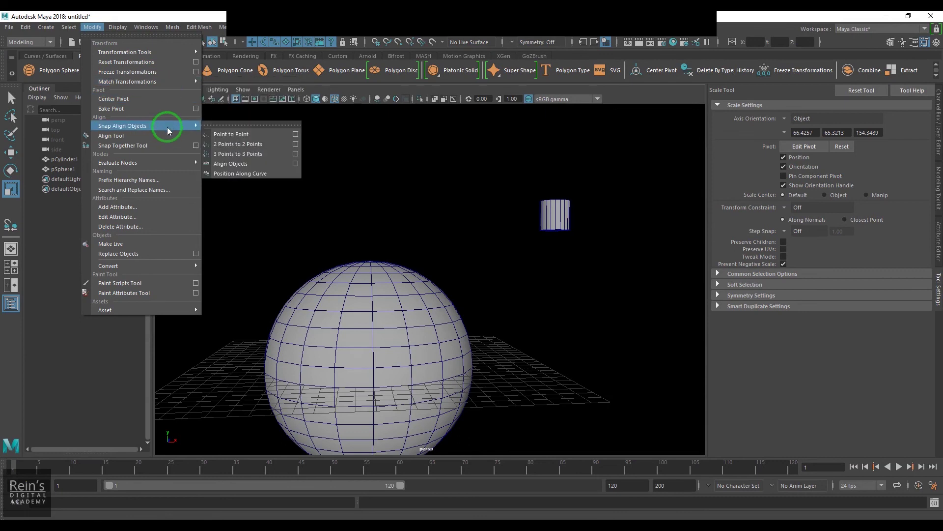
click(197, 145)
alt+drag(482, 299, 486, 261)
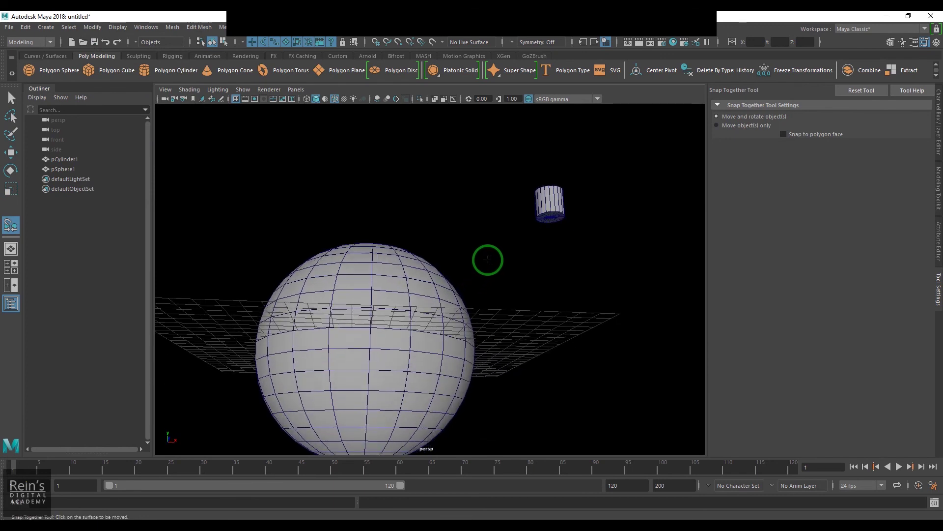
alt+right_drag(486, 261, 561, 237)
alt+middle_drag(560, 236, 487, 313)
alt+drag(488, 312, 480, 269)
scroll(547, 272, up, 5)
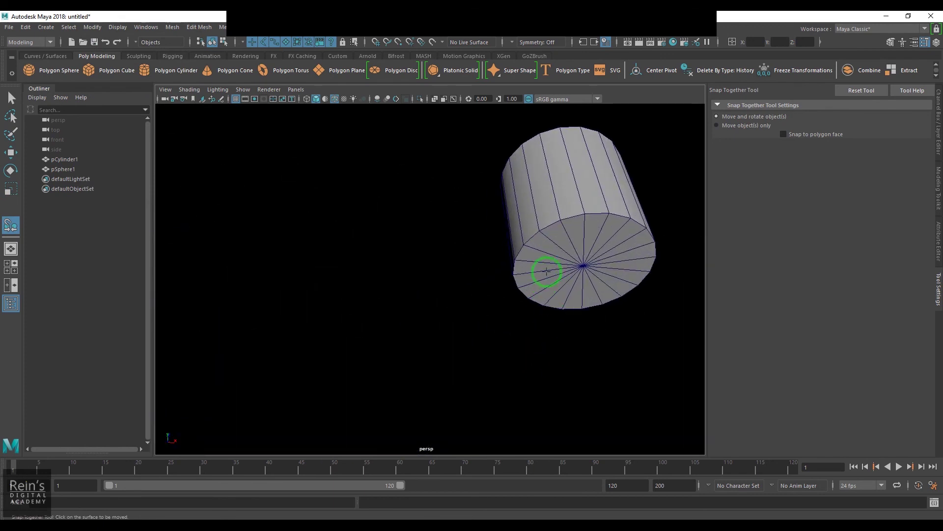
click(543, 270)
Pick the sphere's top as the destination and carry out the snap
scroll(448, 311, down, 5)
alt+drag(448, 311, 421, 371)
alt+middle_drag(421, 370, 451, 310)
alt+drag(450, 309, 444, 349)
alt+drag(461, 278, 492, 316)
click(428, 333)
alt+drag(462, 370, 509, 337)
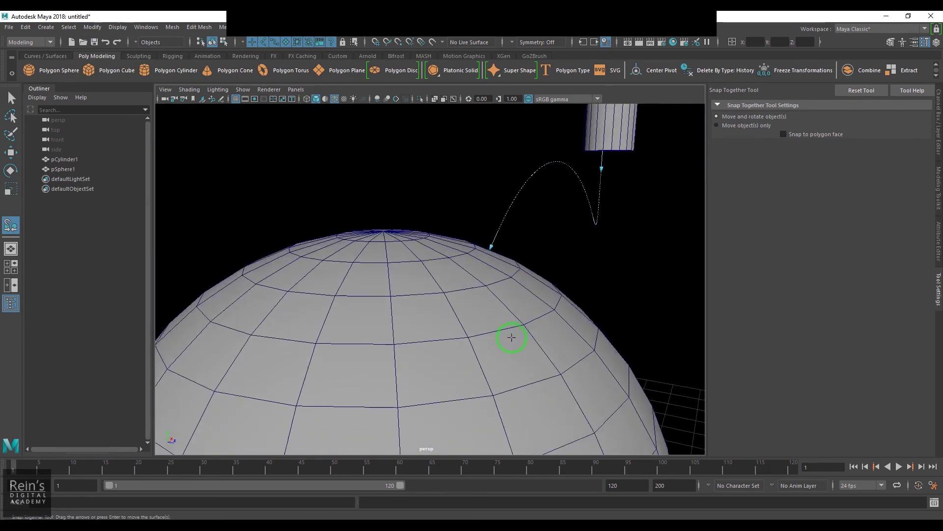
scroll(516, 325, up, 2)
alt+middle_drag(517, 326, 460, 344)
alt+drag(460, 344, 416, 319)
key(Return)
key(r)
Undo that snap and redo it with Move object(s) only, cylinder cap onto sphere top
key(ctrl+z)
alt+drag(449, 287, 418, 260)
scroll(419, 259, up, 2)
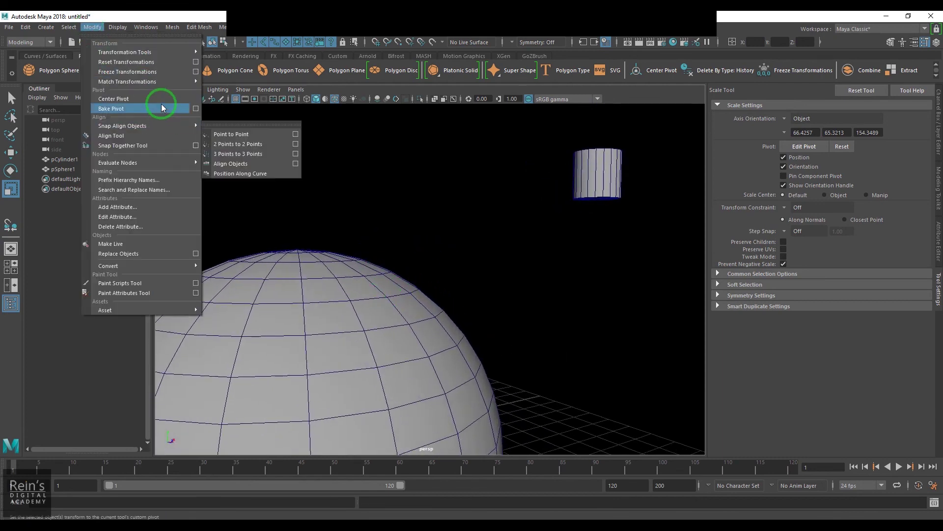
click(193, 146)
click(746, 125)
alt+drag(491, 265, 465, 365)
click(662, 211)
click(340, 366)
key(Return)
alt+drag(362, 379, 407, 261)
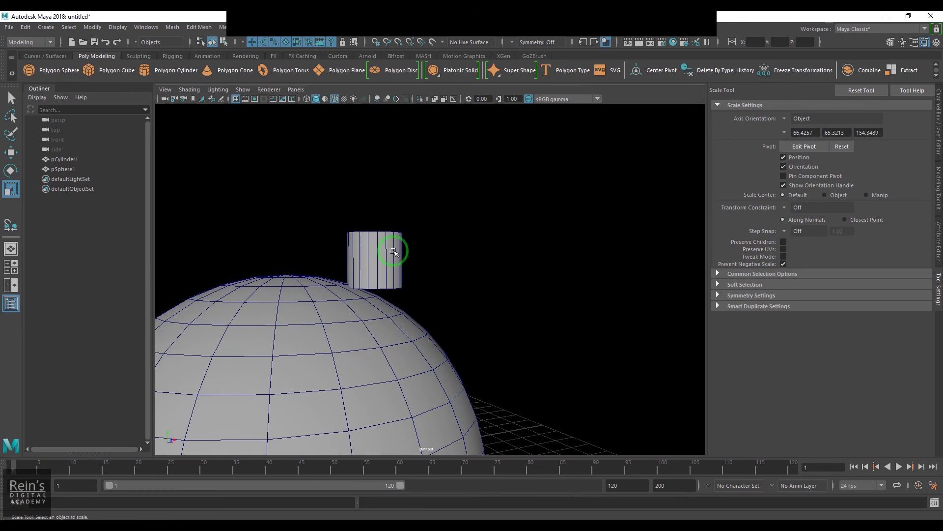